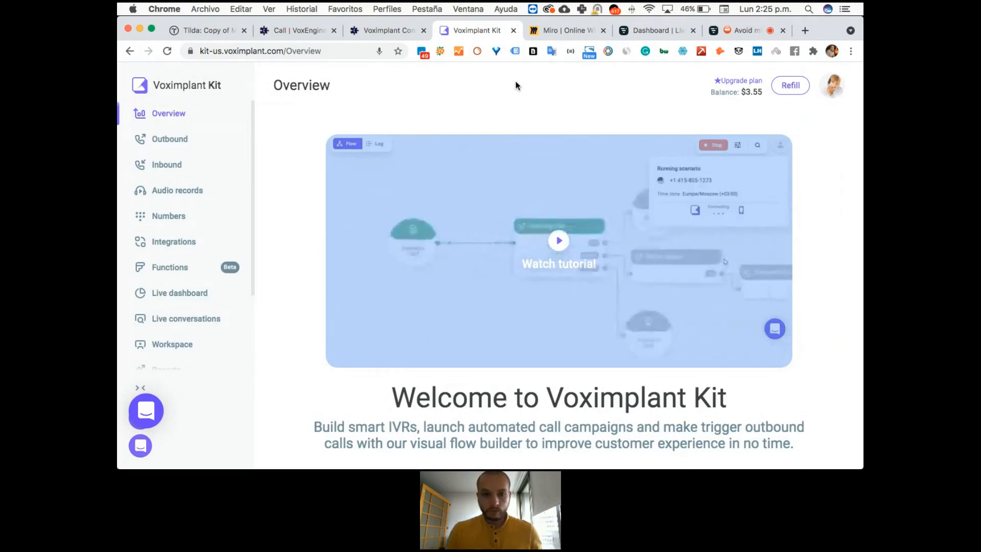
# Look through the list of outbound scenarios, including their publication status and use in campaigns.
pyautogui.click(191, 131)
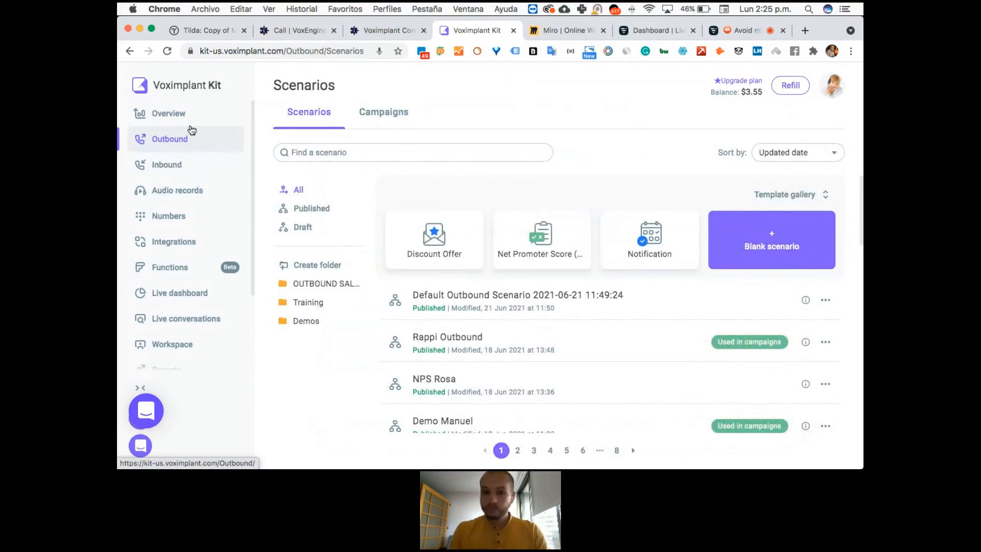
pyautogui.scroll(-1, 557, 307)
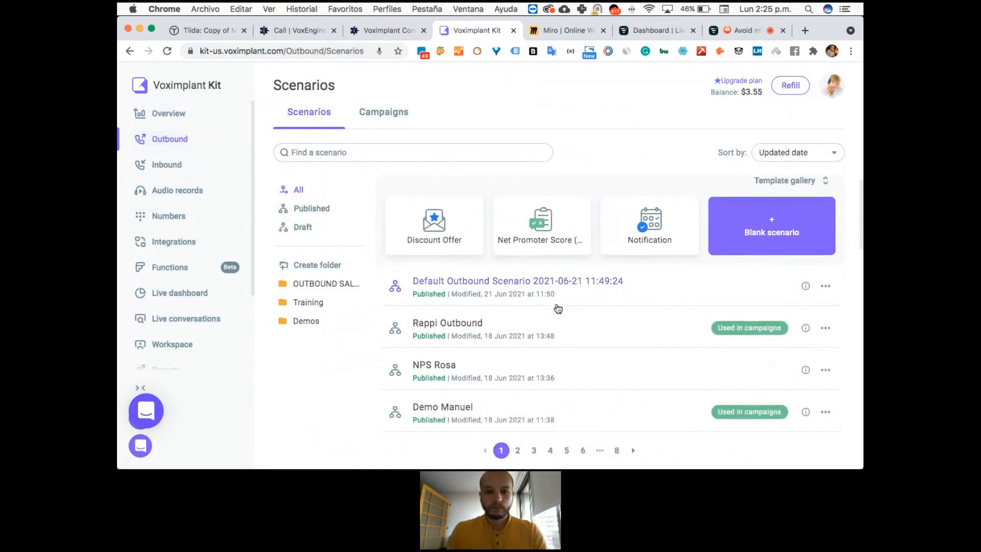
pyautogui.scroll(-1, 557, 307)
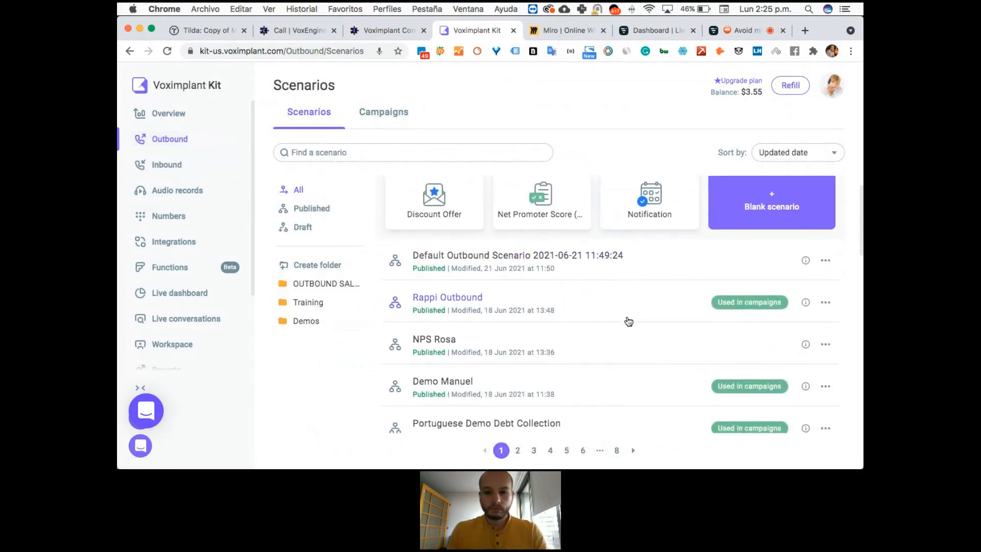
pyautogui.scroll(-1, 624, 309)
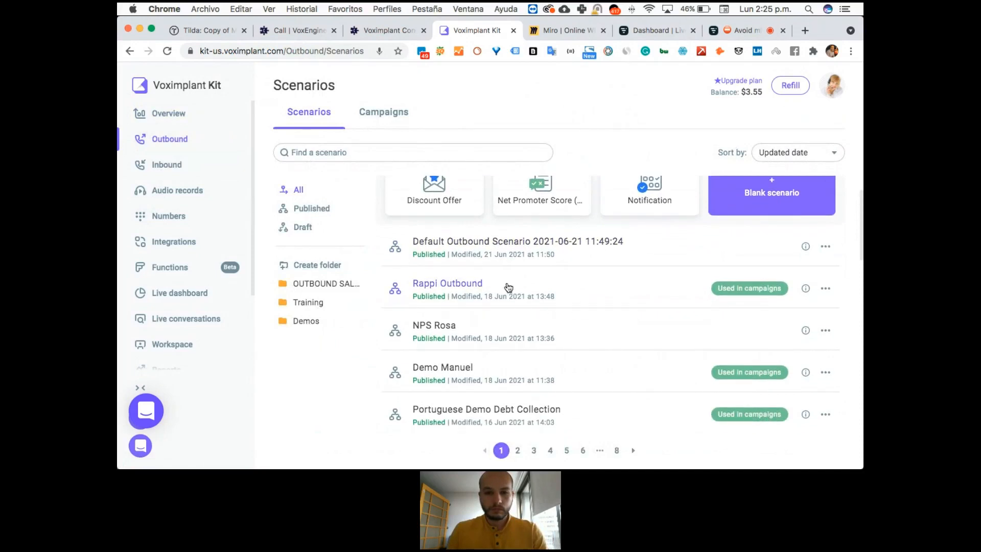
pyautogui.scroll(2, 519, 285)
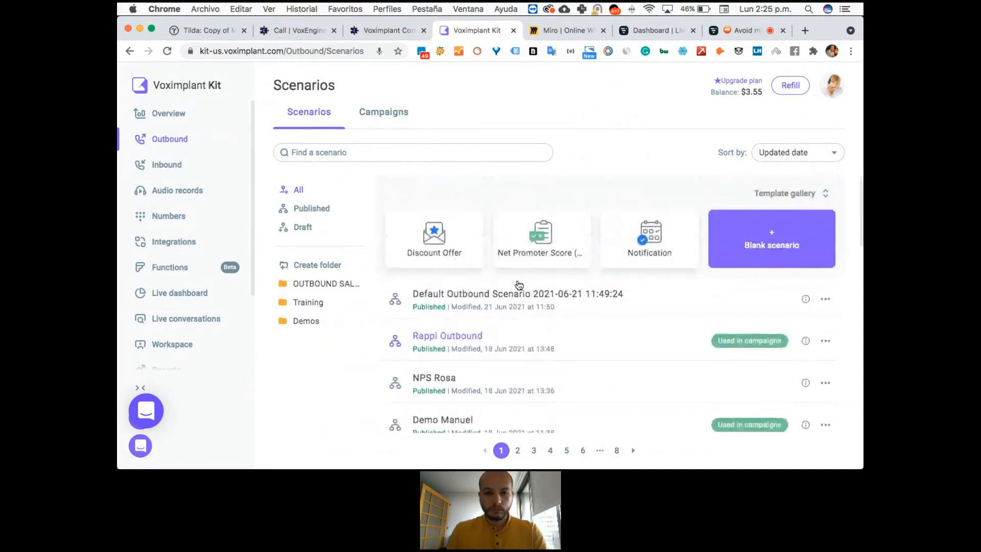
pyautogui.scroll(-3, 519, 285)
pyautogui.scroll(-2, 604, 287)
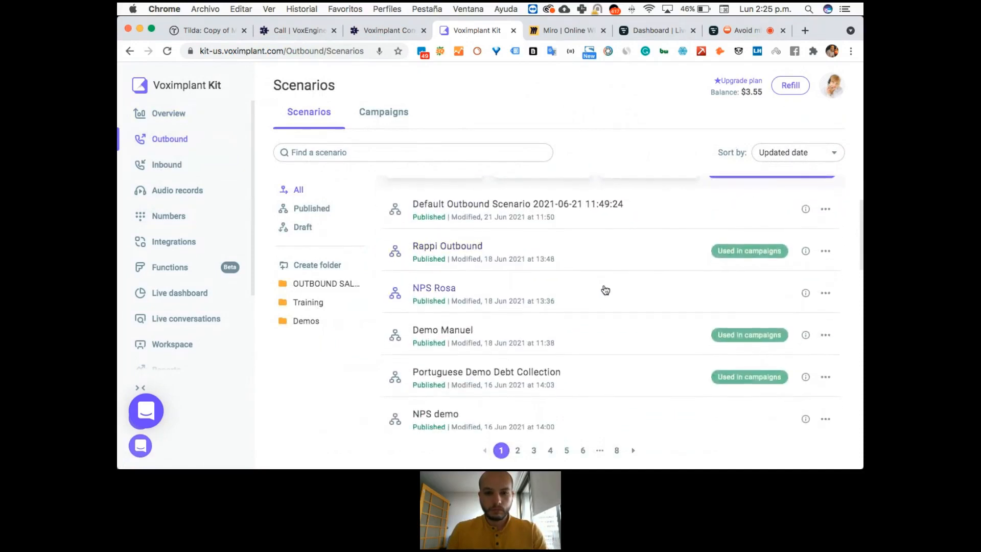
pyautogui.scroll(-1, 607, 289)
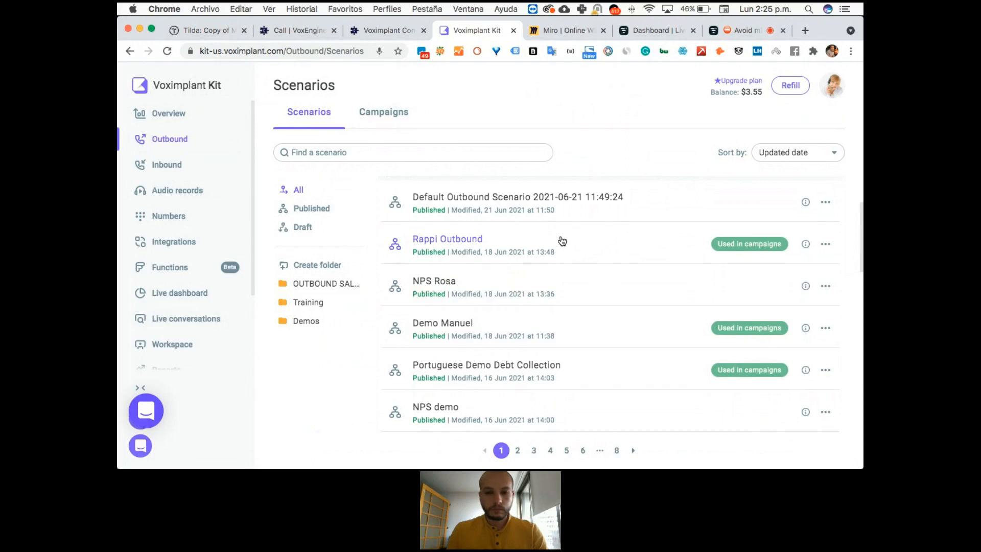
pyautogui.scroll(-3, 562, 241)
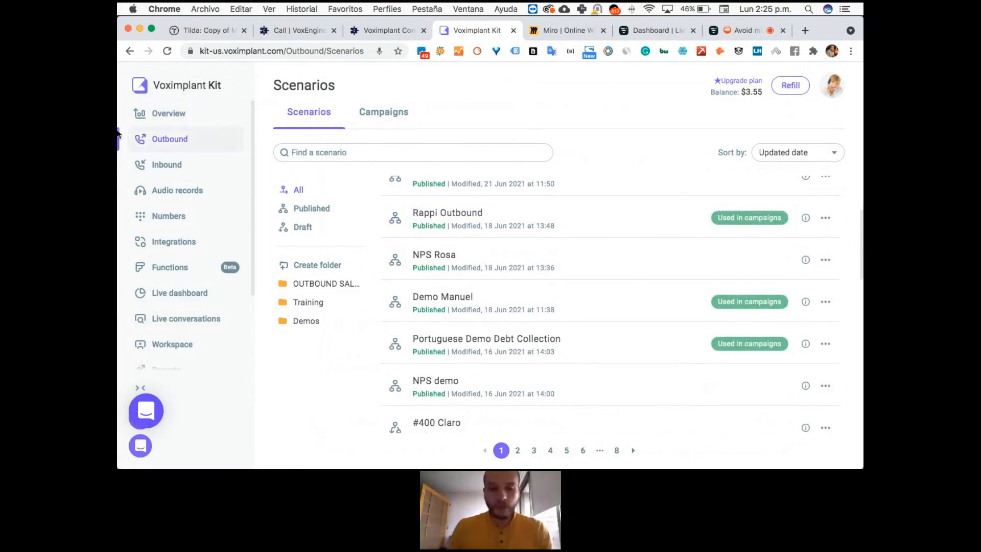
# Create an outbound scenario from the Net Promoter Score template in the expanded template gallery.
pyautogui.click(173, 121)
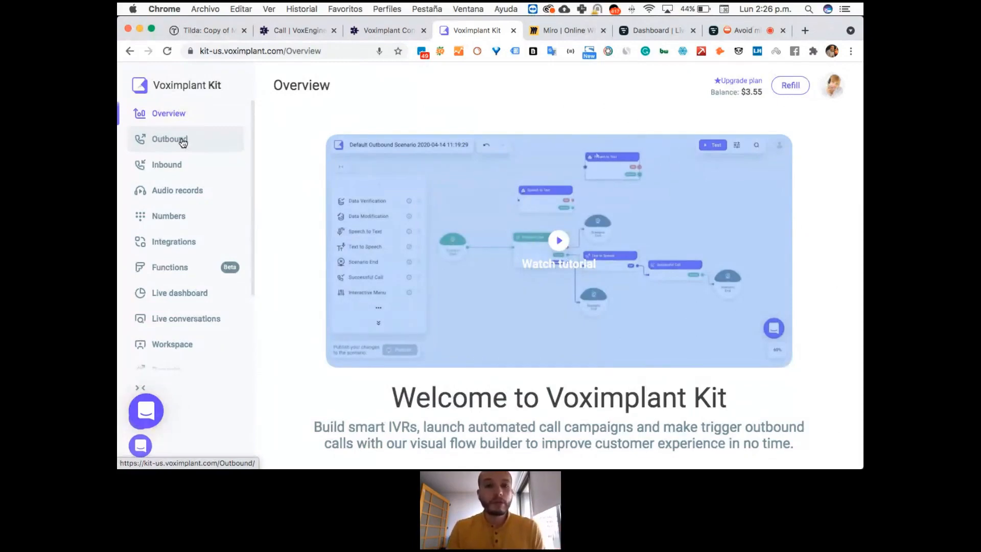
pyautogui.scroll(-1, 183, 143)
pyautogui.click(183, 143)
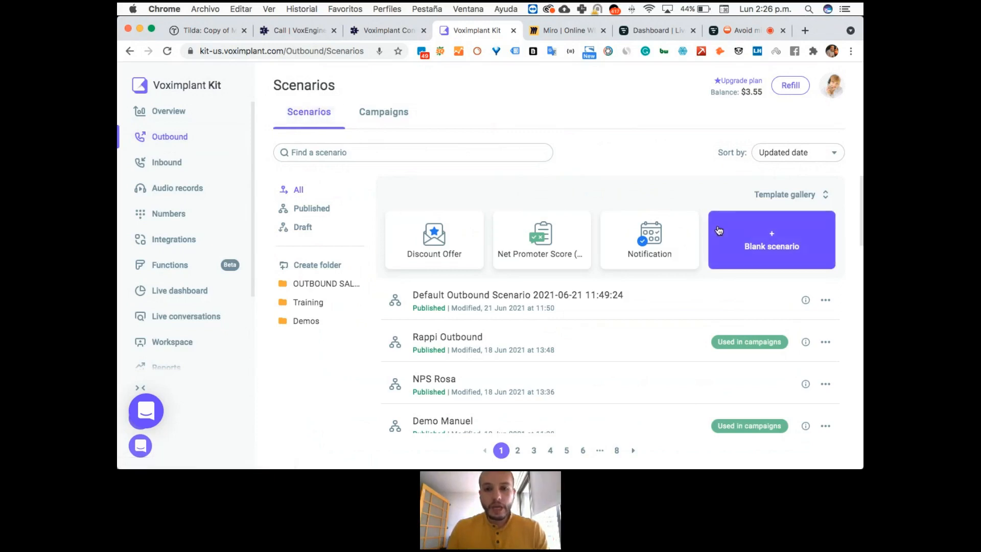
pyautogui.click(811, 195)
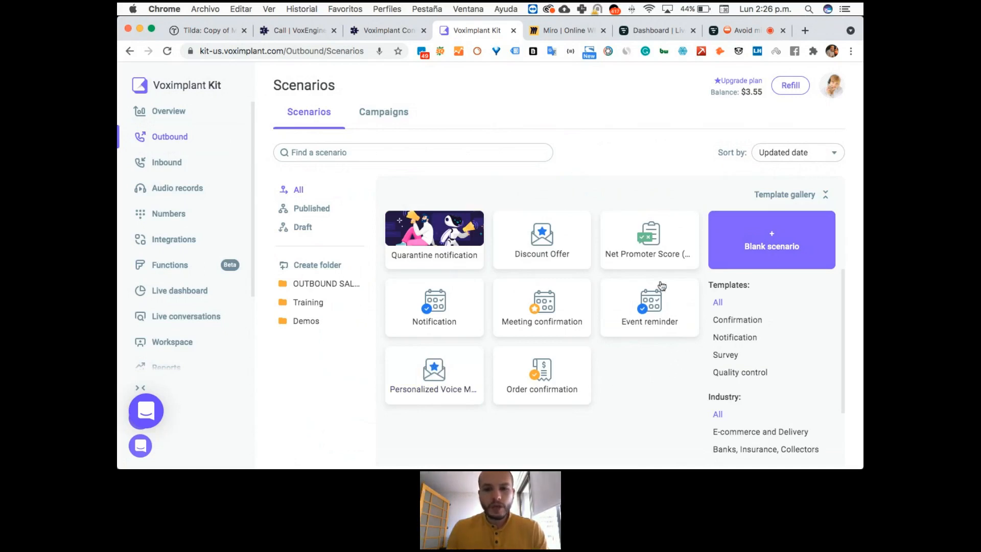
pyautogui.click(659, 254)
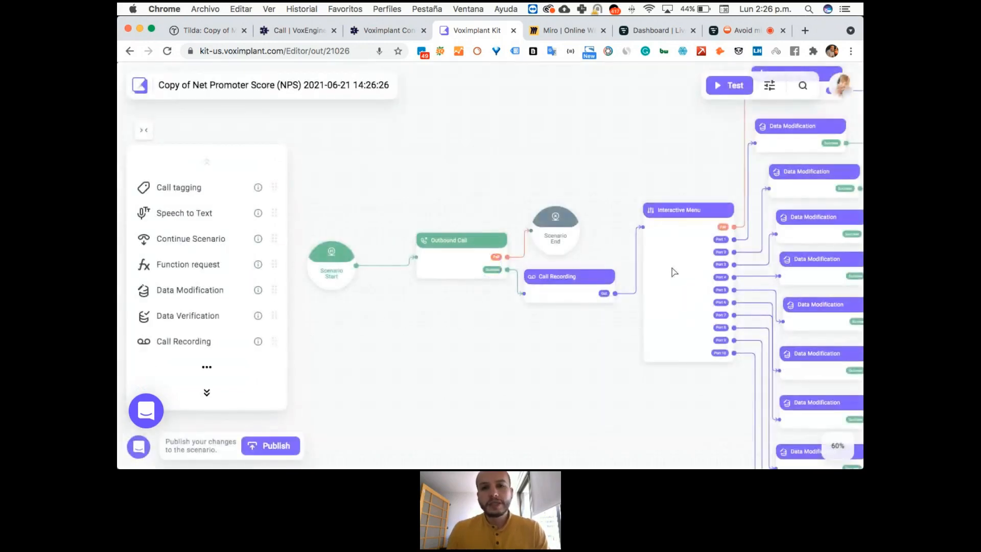
# Rename the copied Net Promoter Score scenario as NPS Survey Webinar June.
pyautogui.moveTo(600, 370); pyautogui.dragTo(554, 368)
pyautogui.scroll(-2, 552, 368)
pyautogui.scroll(-4, 551, 368)
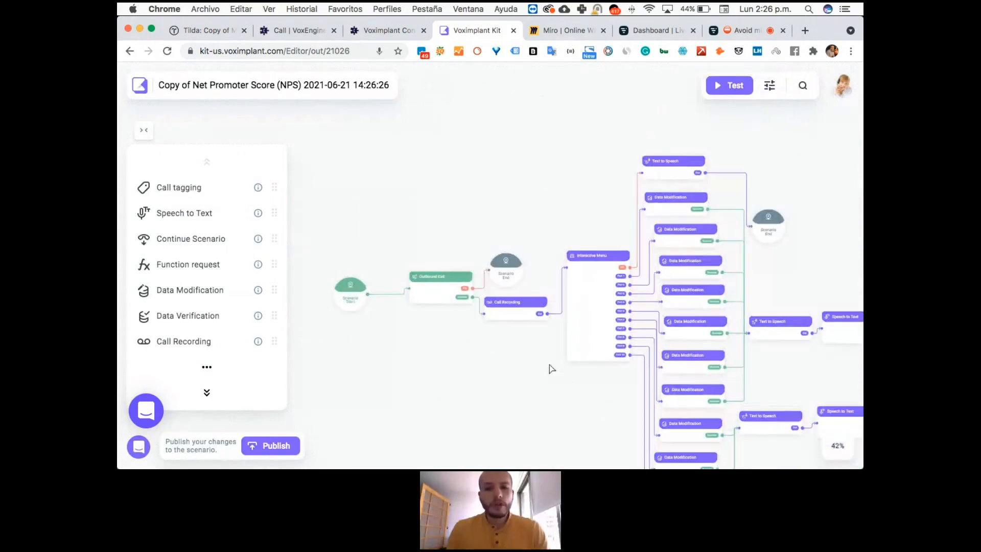
pyautogui.moveTo(510, 361); pyautogui.dragTo(489, 339)
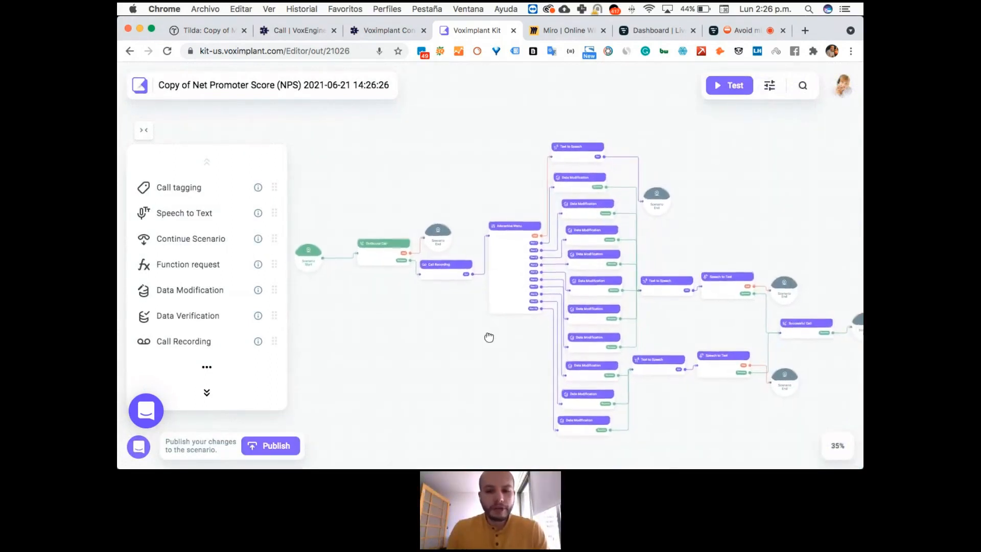
pyautogui.click(284, 91)
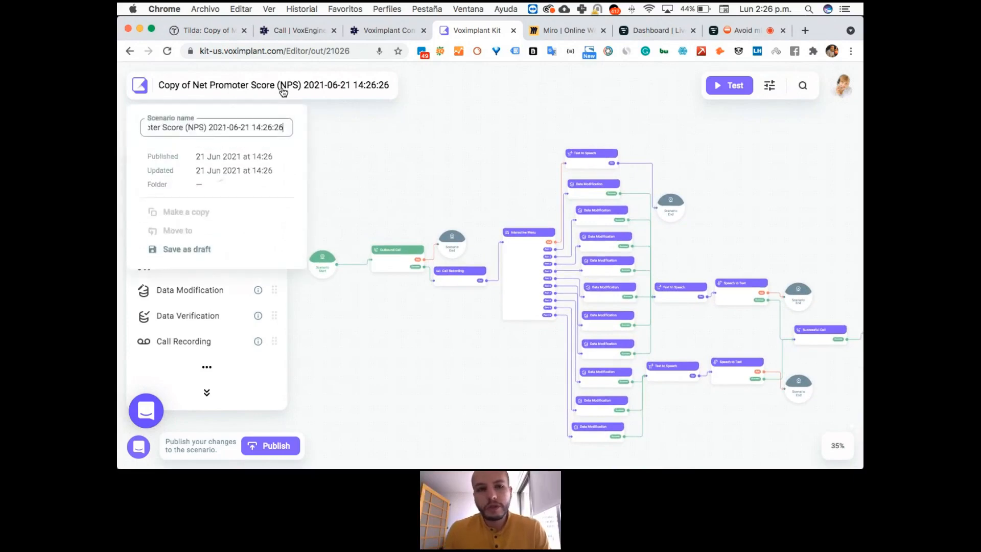
pyautogui.moveTo(262, 128); pyautogui.dragTo(254, 128)
pyautogui.tripleClick(253, 129)
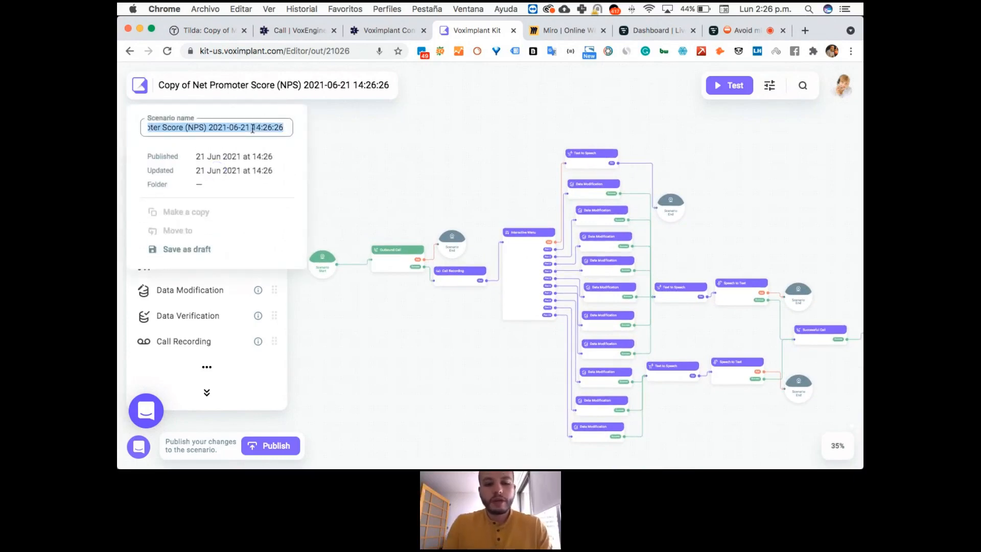
pyautogui.write('NPS')
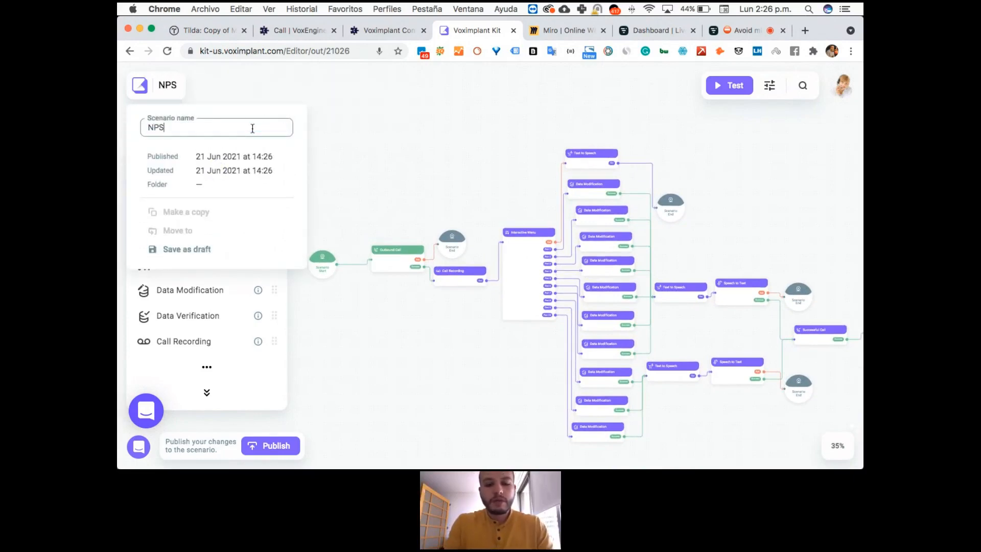
pyautogui.write(' Survey Webinar June')
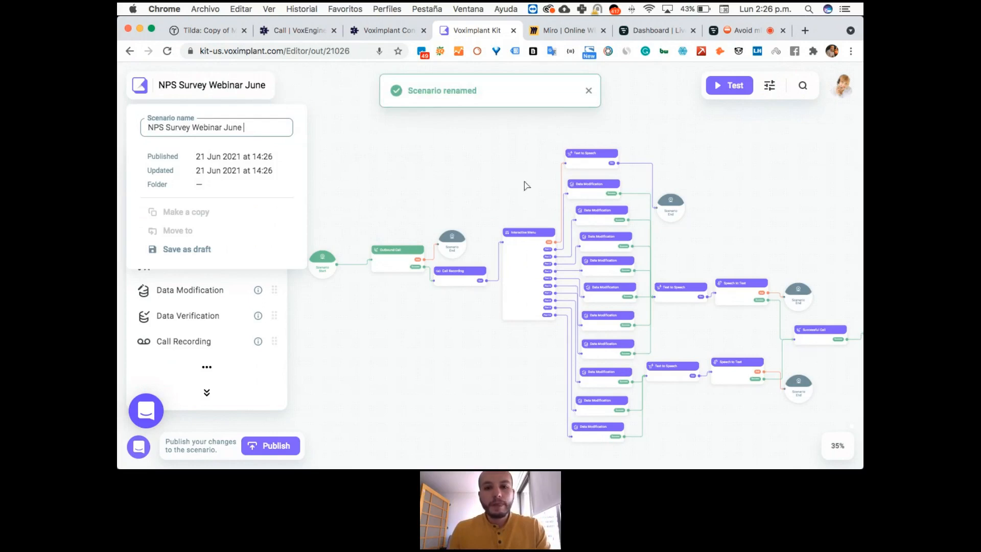
pyautogui.click(525, 219)
# Save the Call Recording block with a record storage period of 3 months.
pyautogui.scroll(-2, 488, 357)
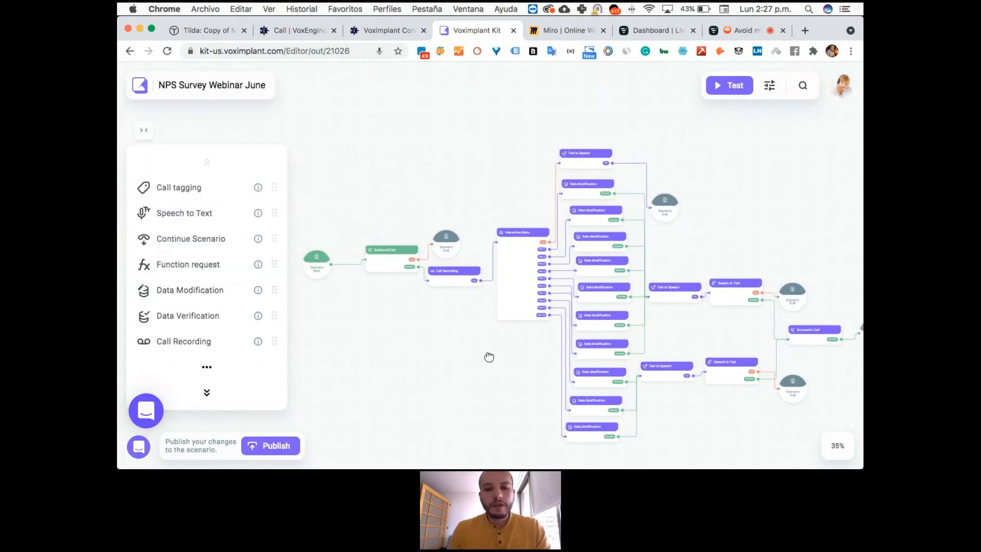
pyautogui.click(520, 264)
pyautogui.click(446, 270)
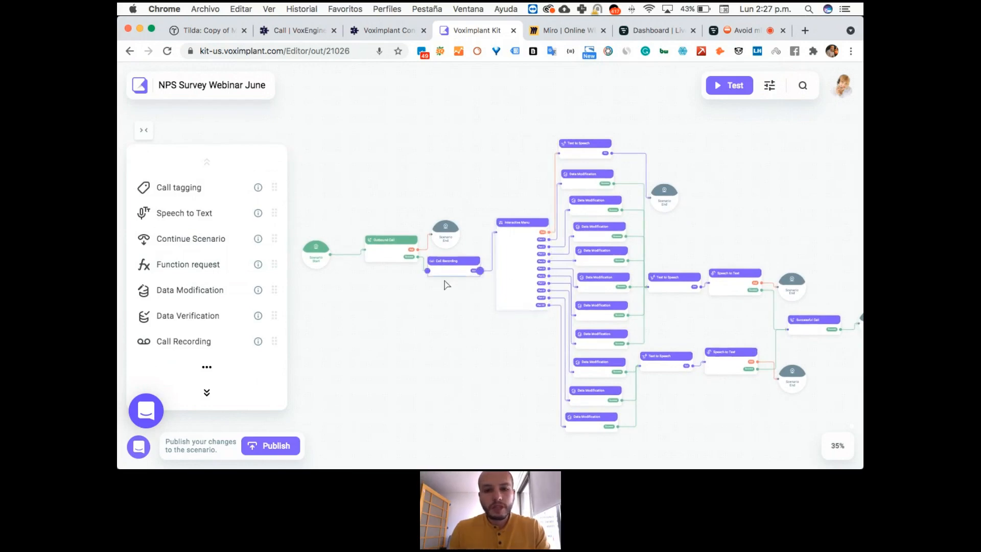
pyautogui.doubleClick(446, 272)
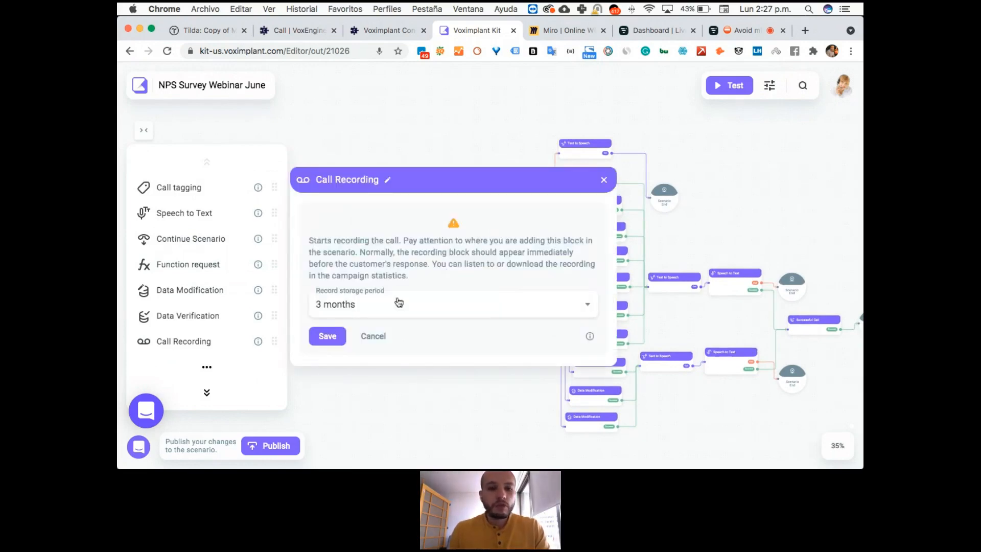
pyautogui.click(330, 337)
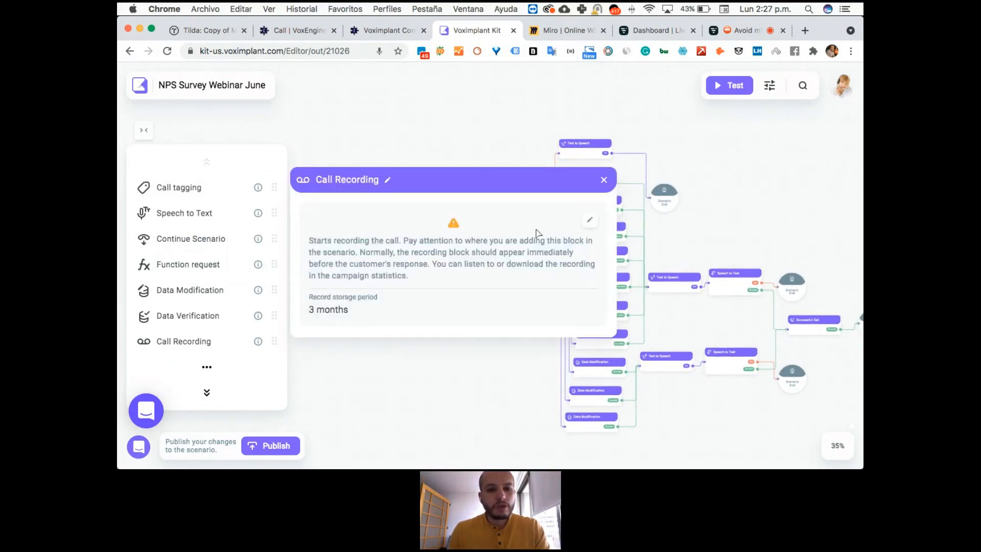
pyautogui.click(604, 180)
# Review the record storage periods available for the Call Recording block and close its settings.
pyautogui.doubleClick(454, 264)
pyautogui.click(401, 311)
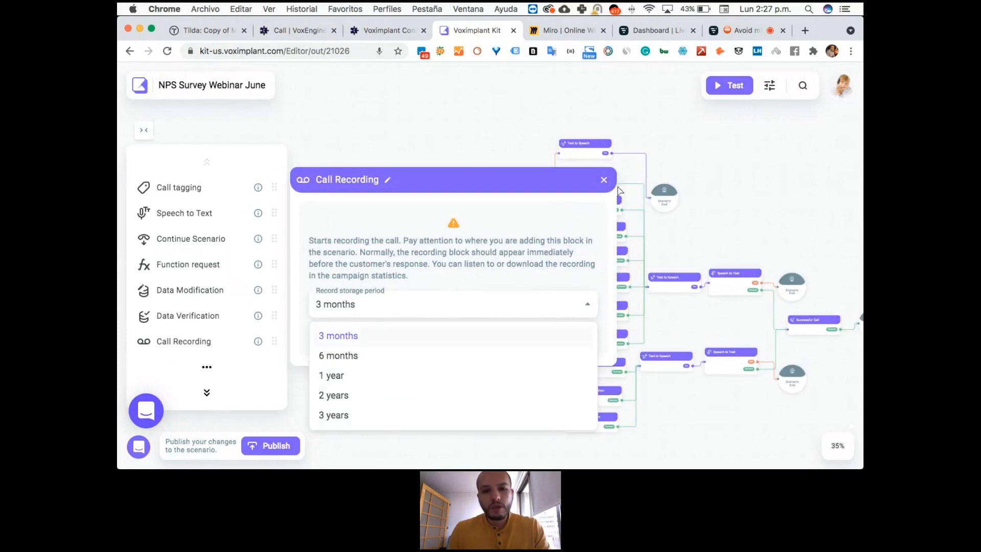
pyautogui.click(603, 180)
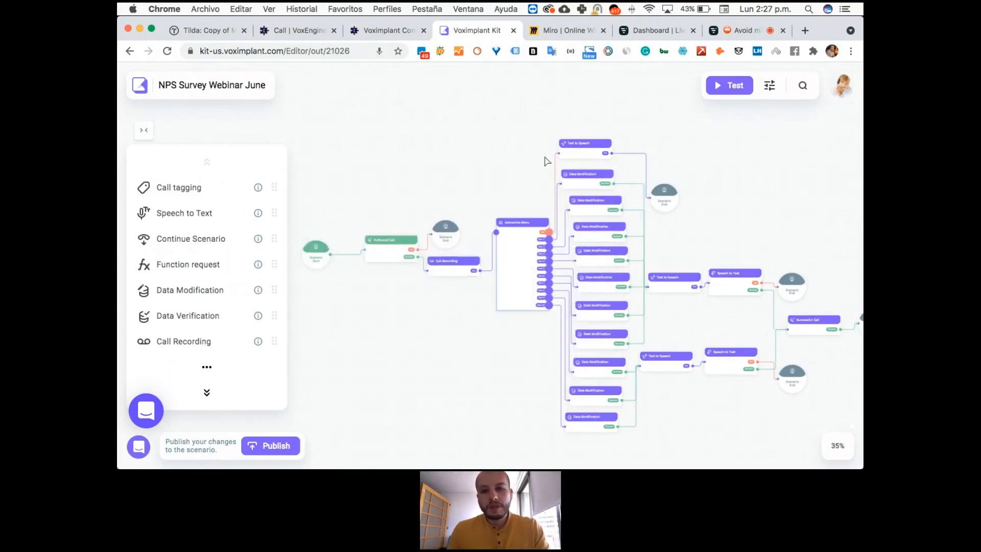
# Set the Interactive Menu block's synthesis language to English(US) (Microsoft) and its voice to the neural Aria.
pyautogui.doubleClick(528, 251)
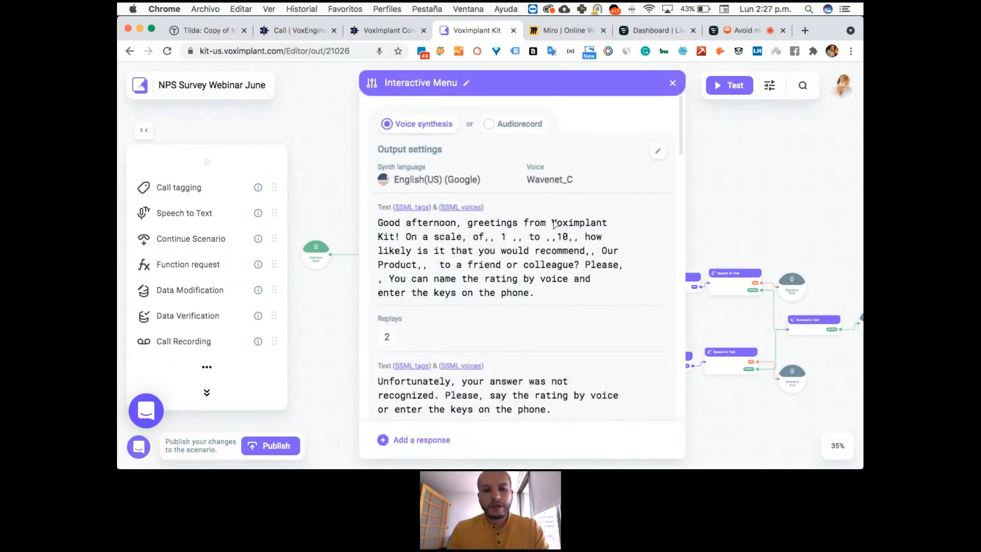
pyautogui.click(470, 179)
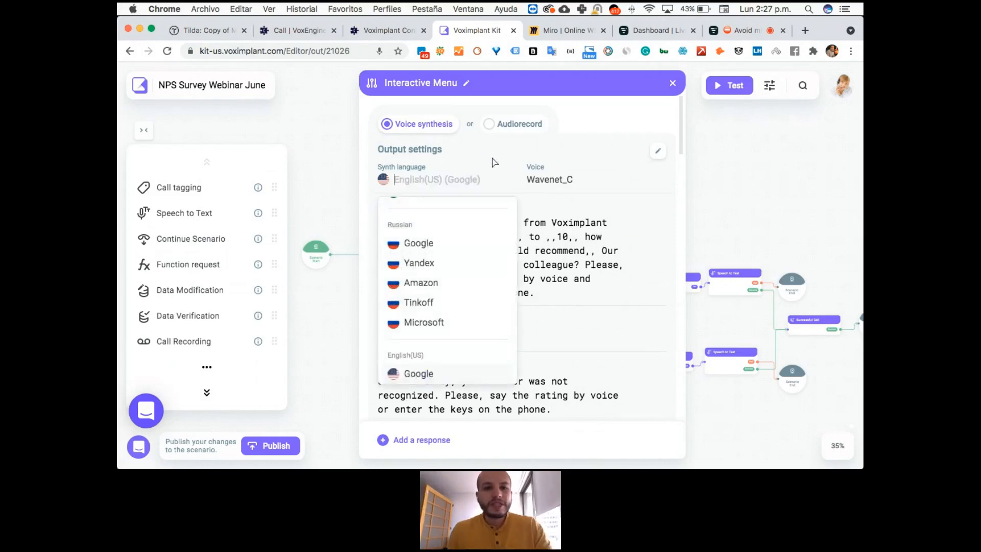
pyautogui.write('english')
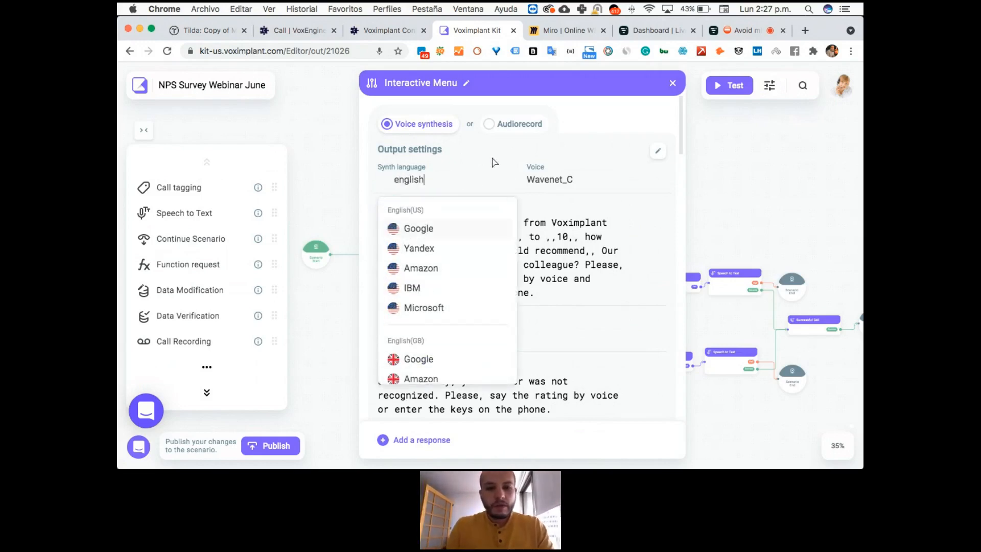
pyautogui.scroll(-2, 466, 253)
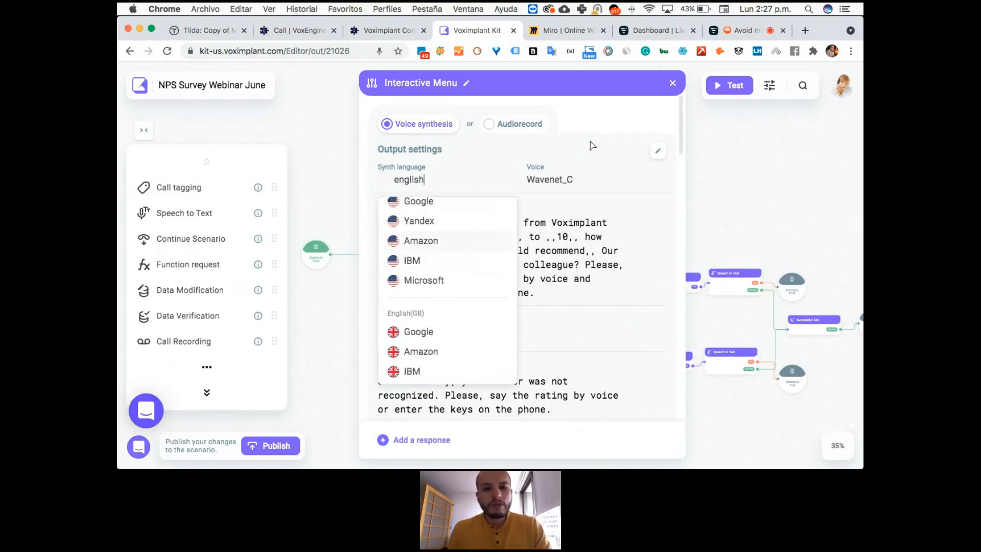
pyautogui.click(433, 281)
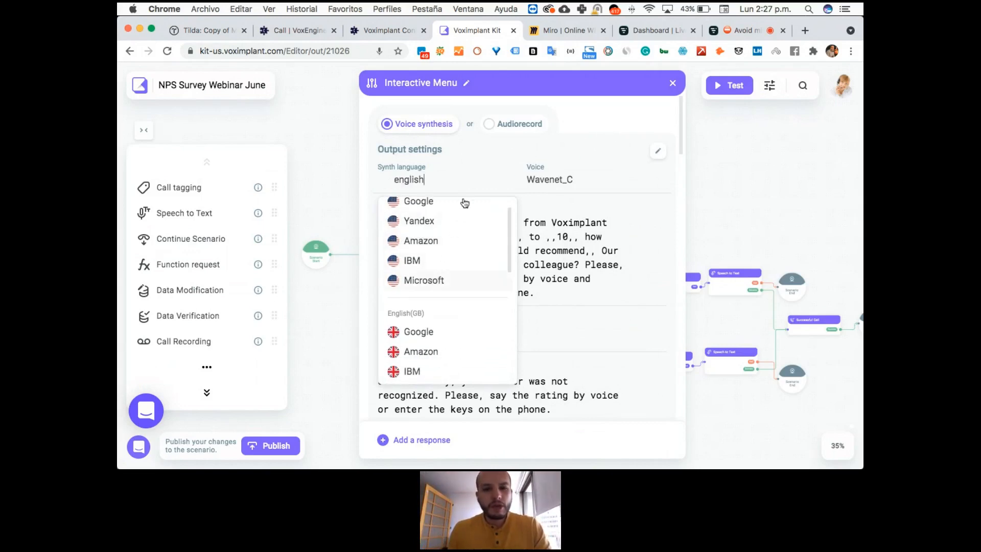
pyautogui.click(582, 183)
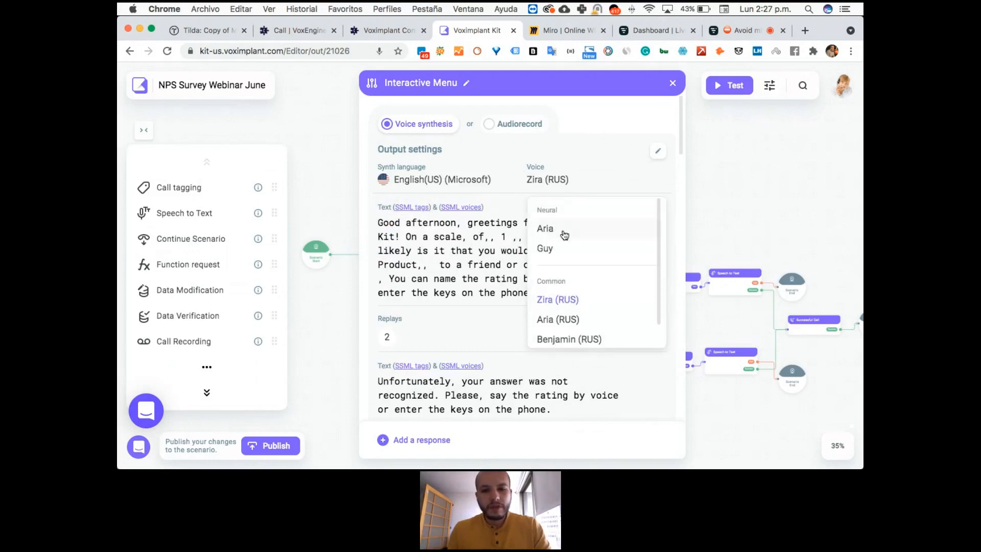
pyautogui.click(564, 234)
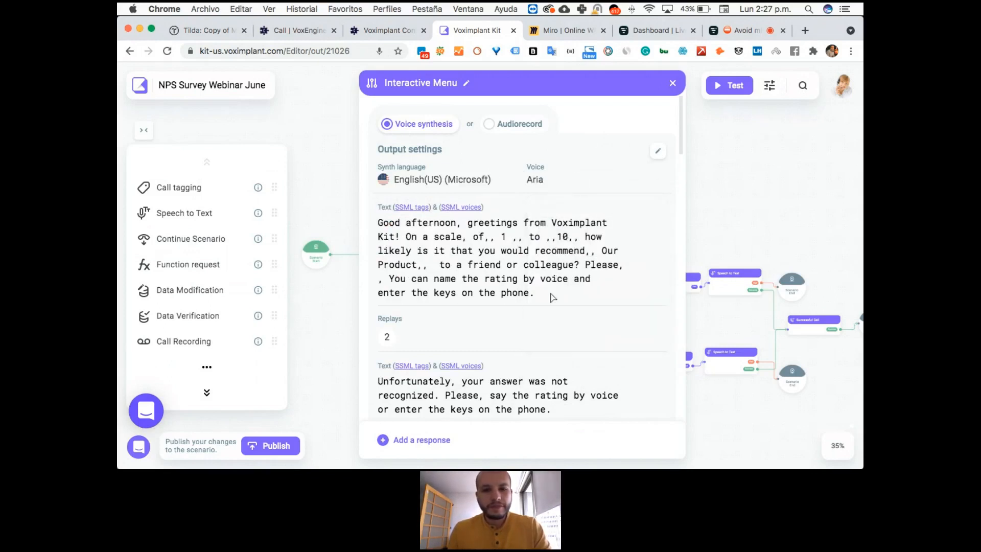
# Review the Interactive Menu's greeting text, replay setting and unrecognized-answer message, and save the output settings as they are.
pyautogui.scroll(-2, 552, 292)
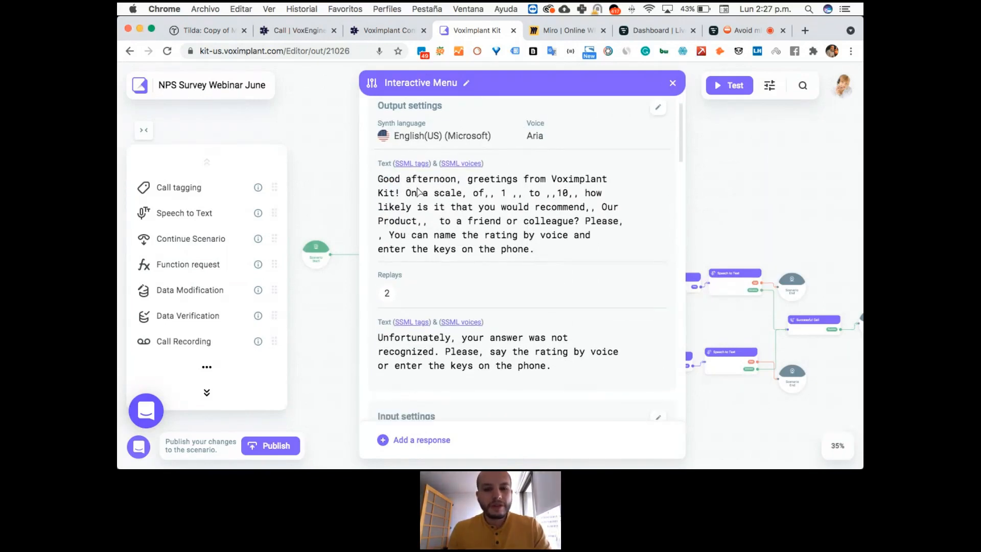
pyautogui.scroll(-1, 532, 253)
pyautogui.scroll(-2, 532, 252)
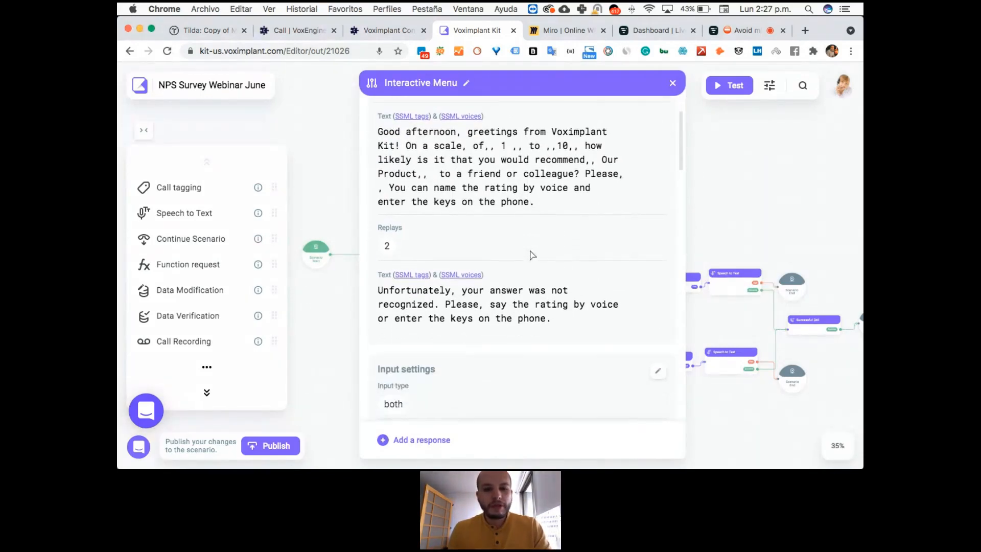
pyautogui.click(388, 249)
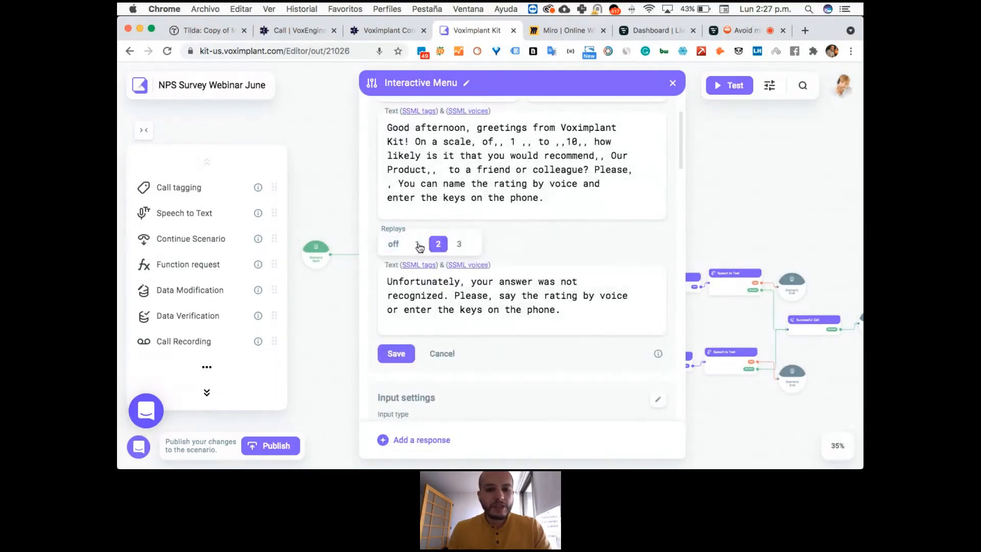
pyautogui.scroll(4, 484, 184)
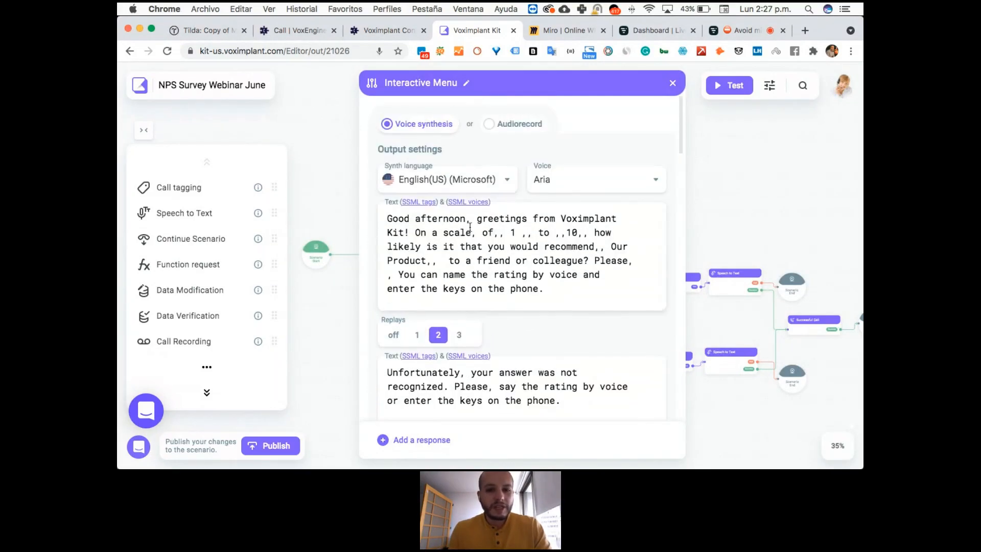
pyautogui.scroll(-2, 474, 225)
pyautogui.scroll(-8, 453, 290)
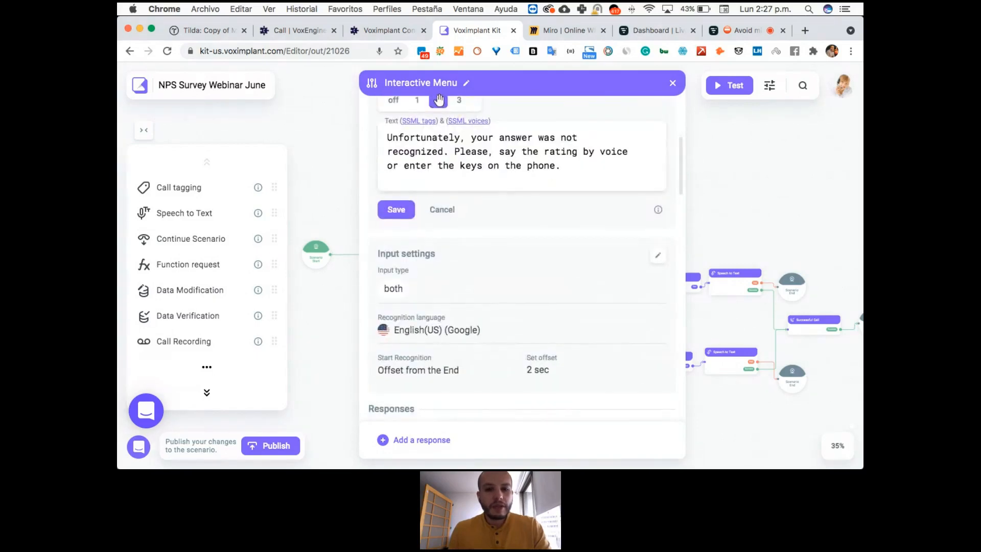
pyautogui.moveTo(567, 167); pyautogui.dragTo(385, 139)
pyautogui.click(396, 210)
# Select Google English(US) as the recognition language in the Interactive Menu's input settings.
pyautogui.scroll(-2, 537, 229)
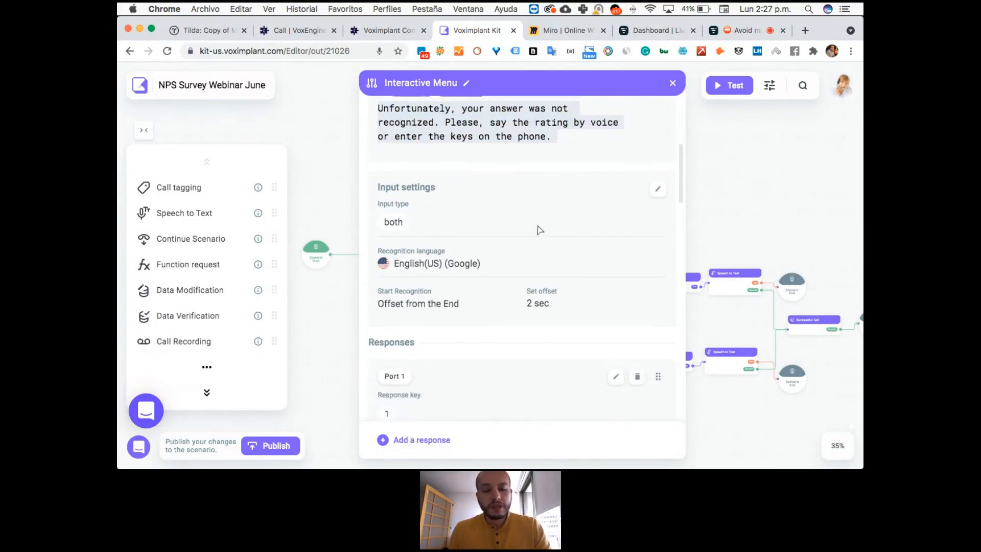
pyautogui.scroll(-1, 538, 229)
pyautogui.click(658, 165)
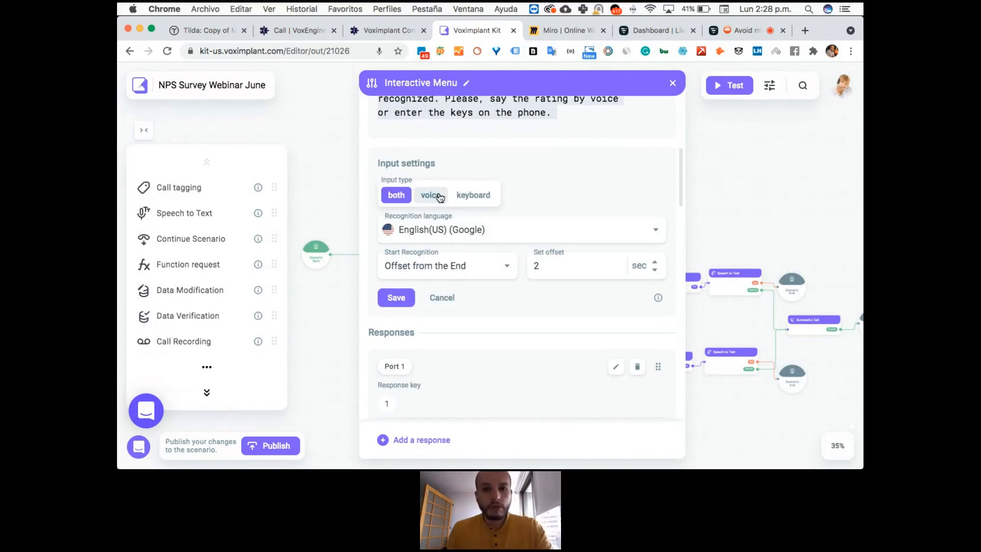
pyautogui.click(525, 234)
pyautogui.write('english')
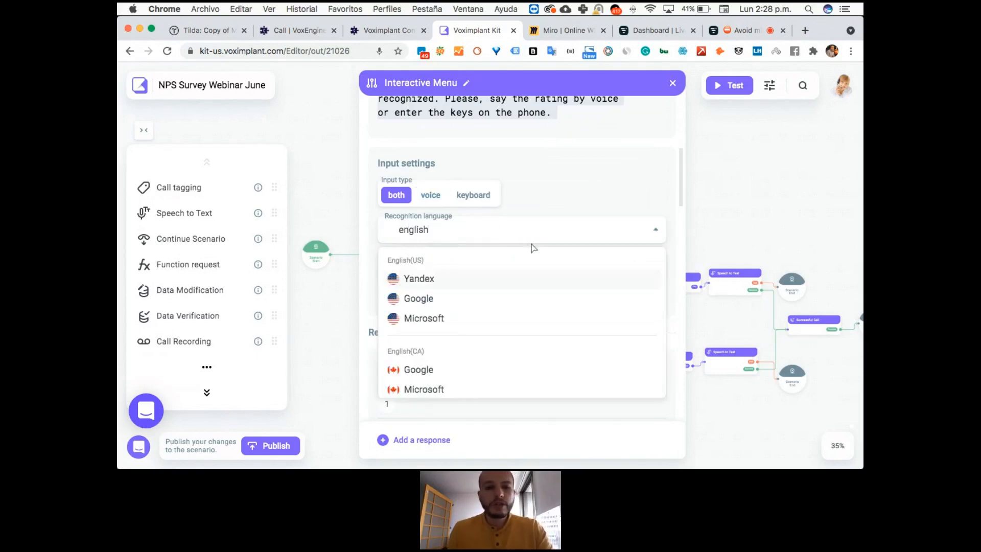
pyautogui.click(505, 304)
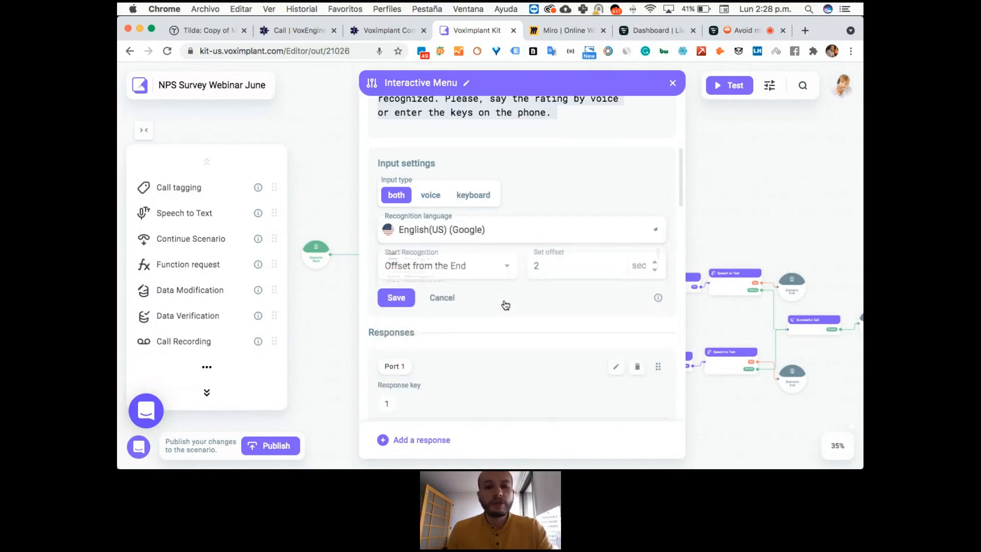
# Set Start Recognition to After the End and review the menu's prompt texts.
pyautogui.click(503, 271)
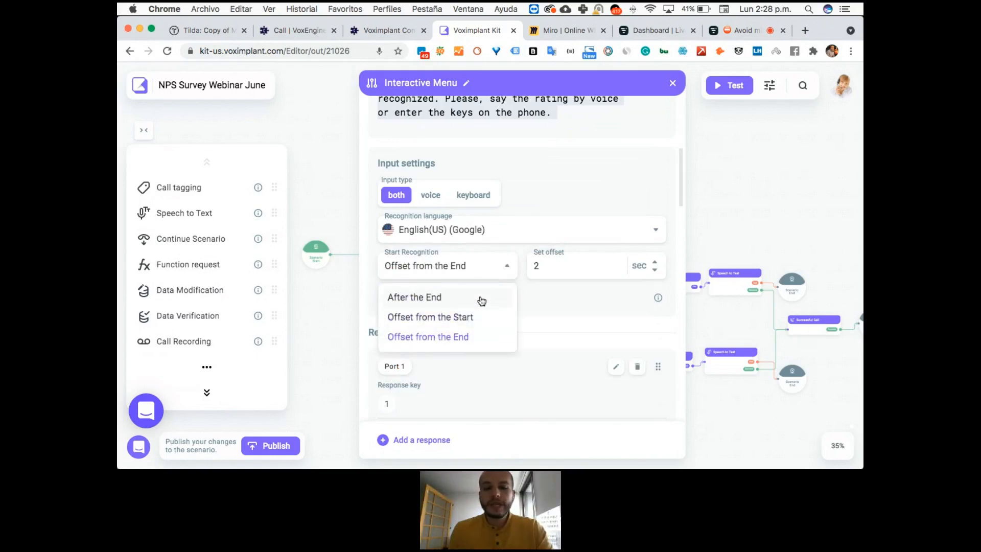
pyautogui.click(481, 299)
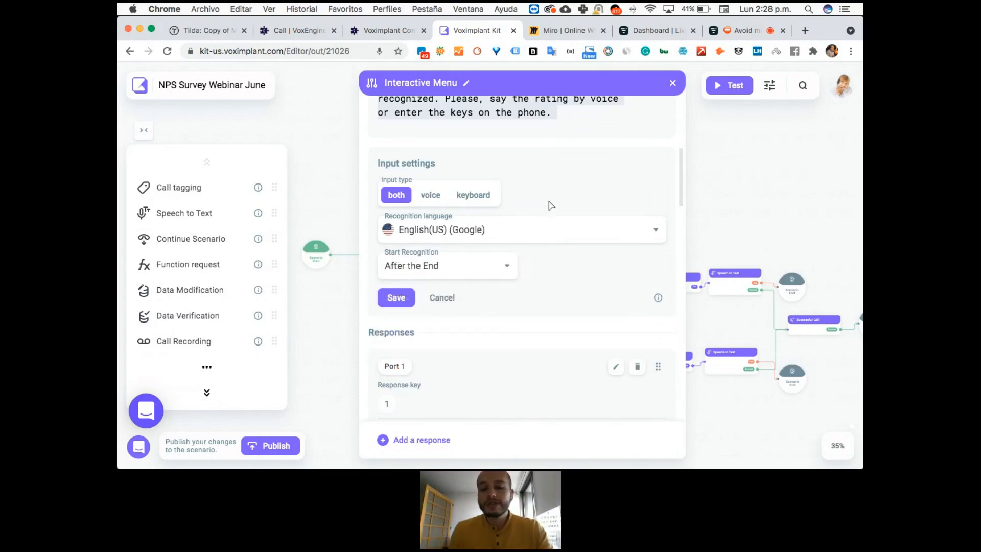
pyautogui.scroll(-1, 551, 205)
pyautogui.scroll(5, 552, 205)
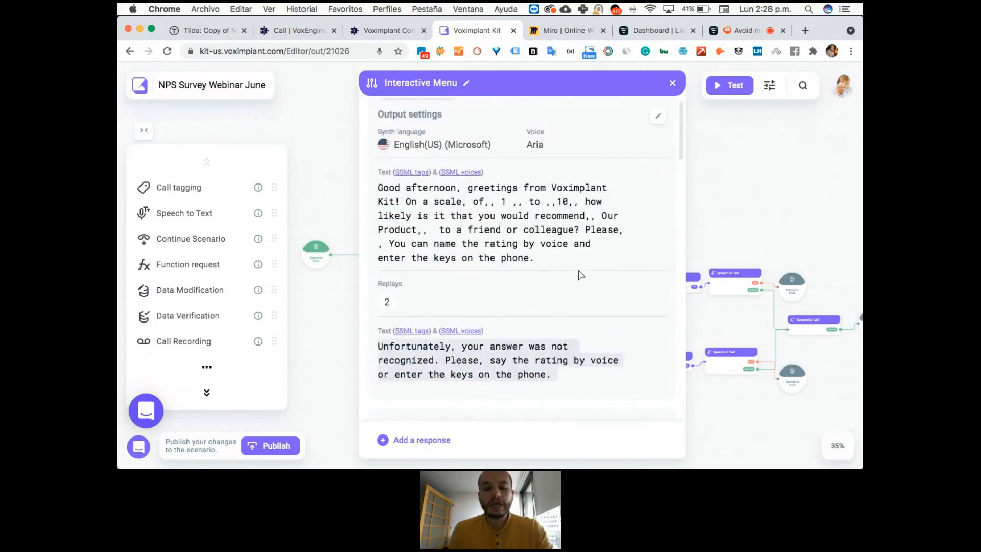
pyautogui.scroll(-4, 568, 278)
pyautogui.scroll(-1, 503, 347)
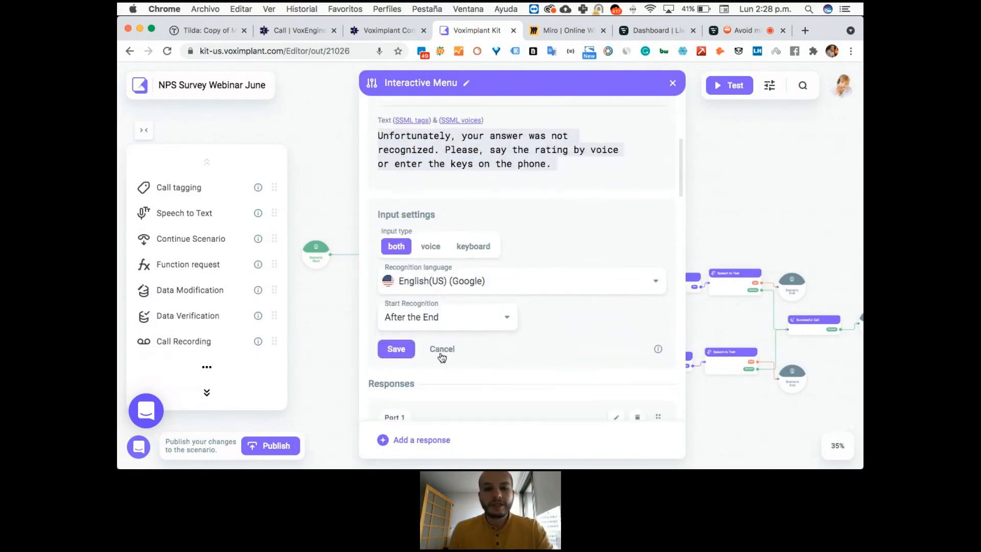
# Set Start Recognition to Offset from the Start with a 5-second offset and save the input settings.
pyautogui.click(455, 329)
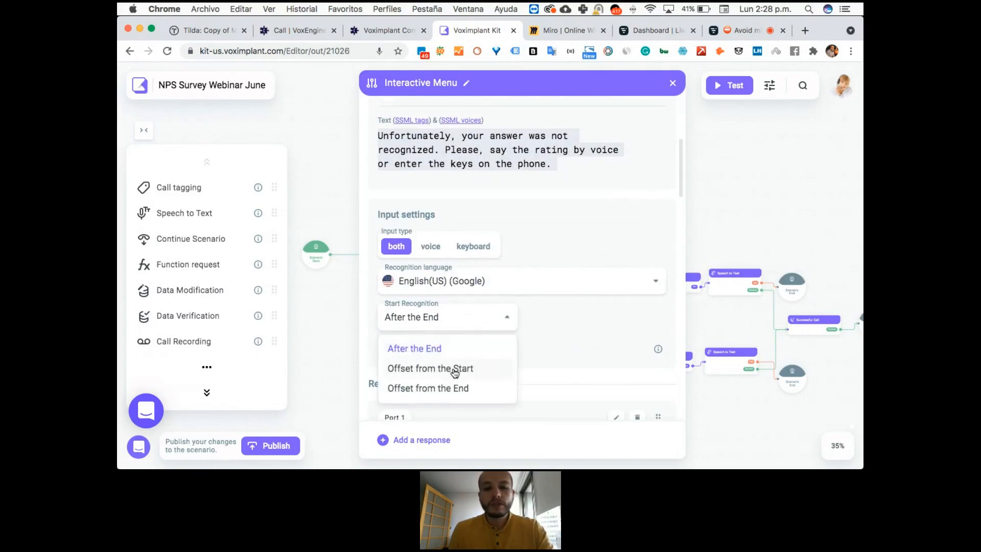
pyautogui.click(454, 369)
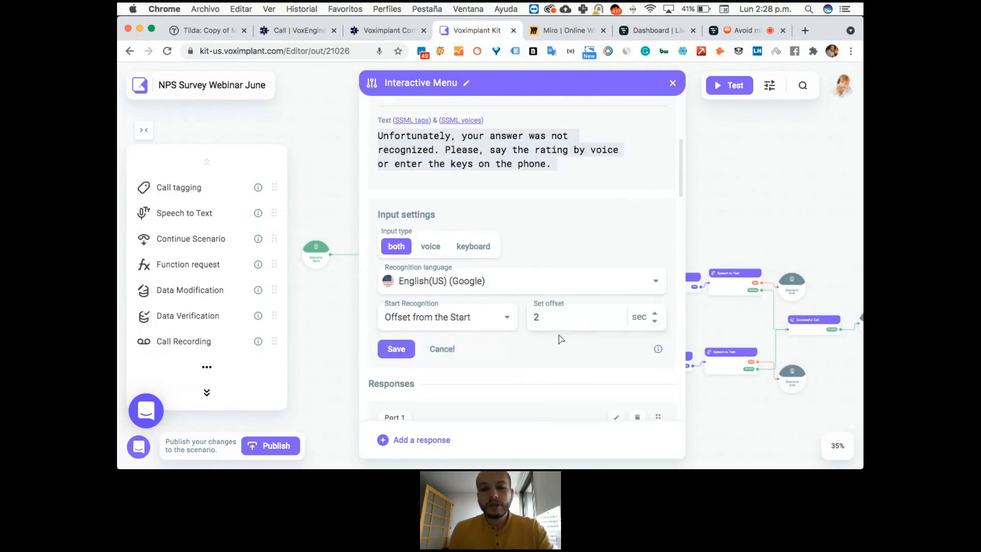
pyautogui.scroll(3, 553, 317)
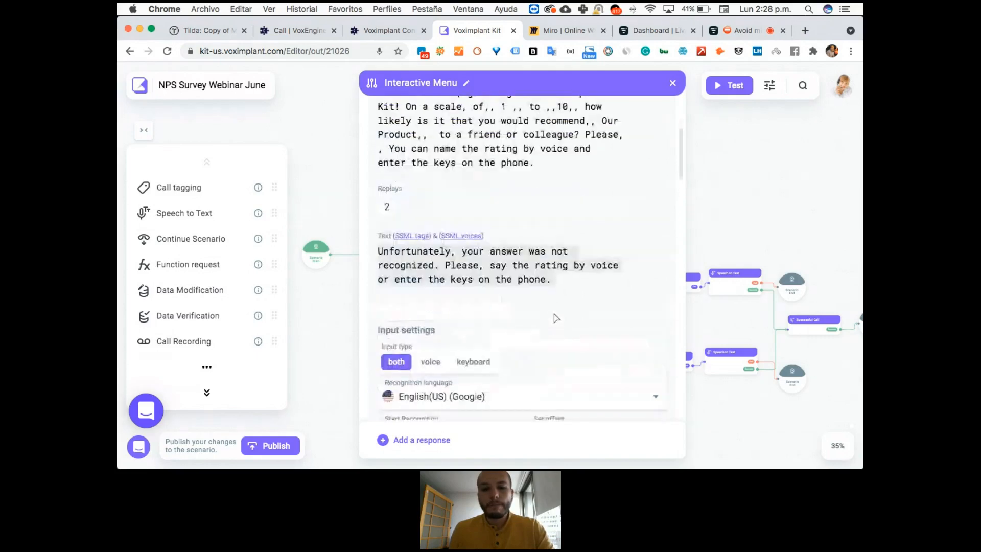
pyautogui.scroll(3, 537, 293)
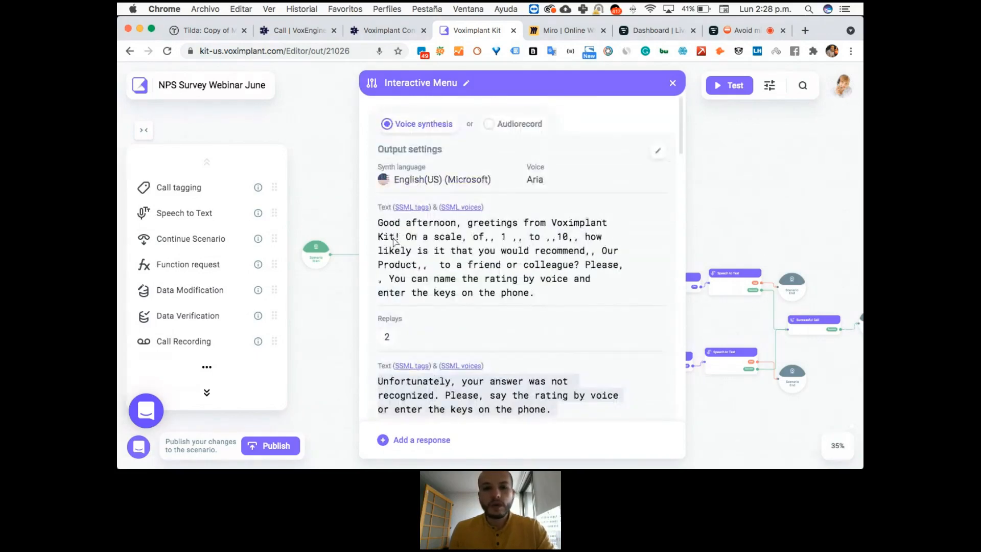
pyautogui.scroll(-3, 611, 310)
pyautogui.scroll(-5, 612, 309)
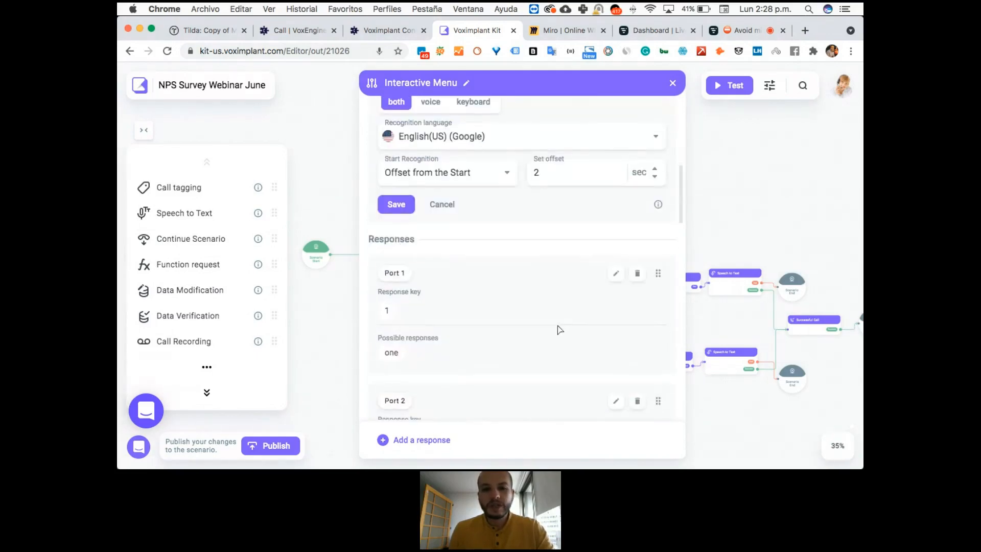
pyautogui.moveTo(542, 172); pyautogui.dragTo(529, 172)
pyautogui.write('5')
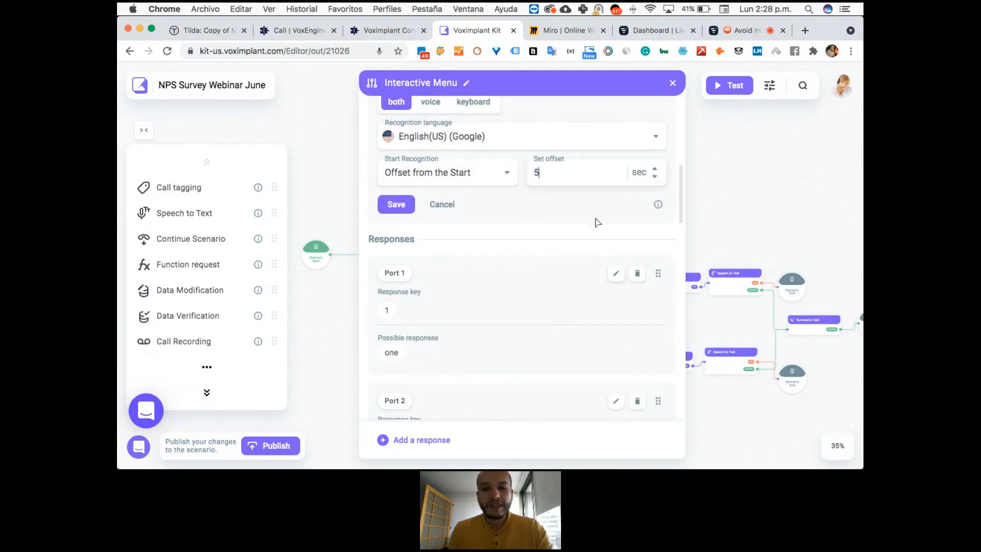
pyautogui.click(396, 204)
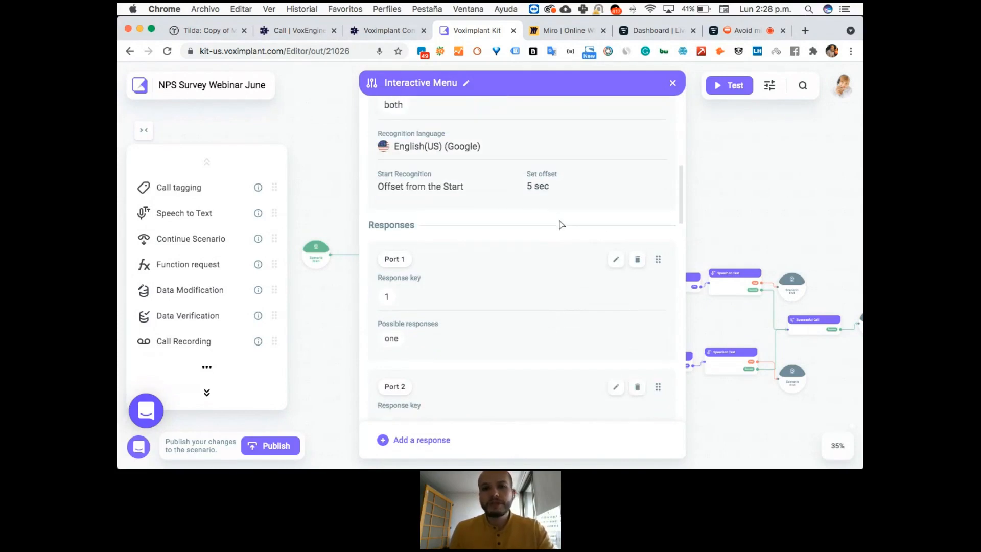
# Add bad, terrible and hate as possible responses for Port 1.
pyautogui.scroll(-1, 554, 240)
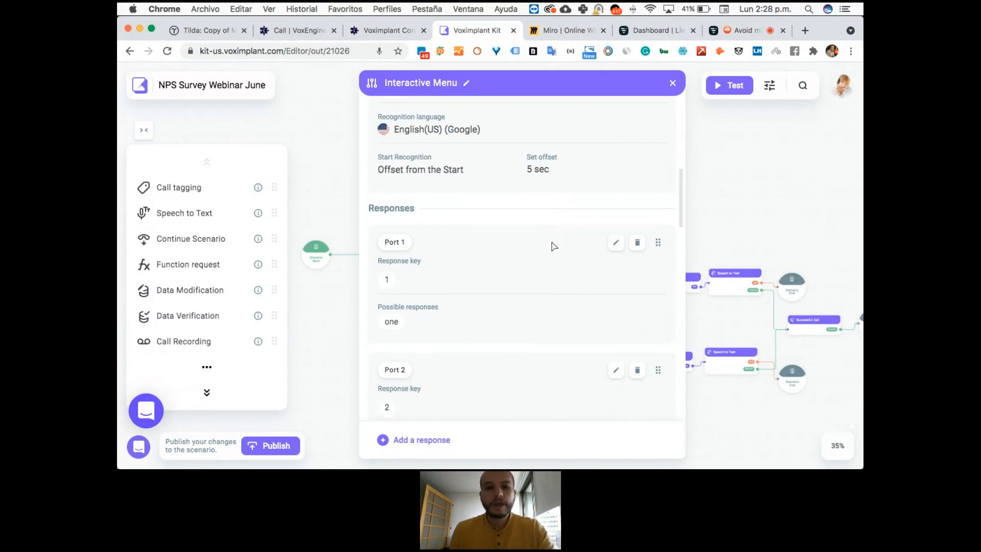
pyautogui.click(616, 242)
pyautogui.scroll(-3, 551, 222)
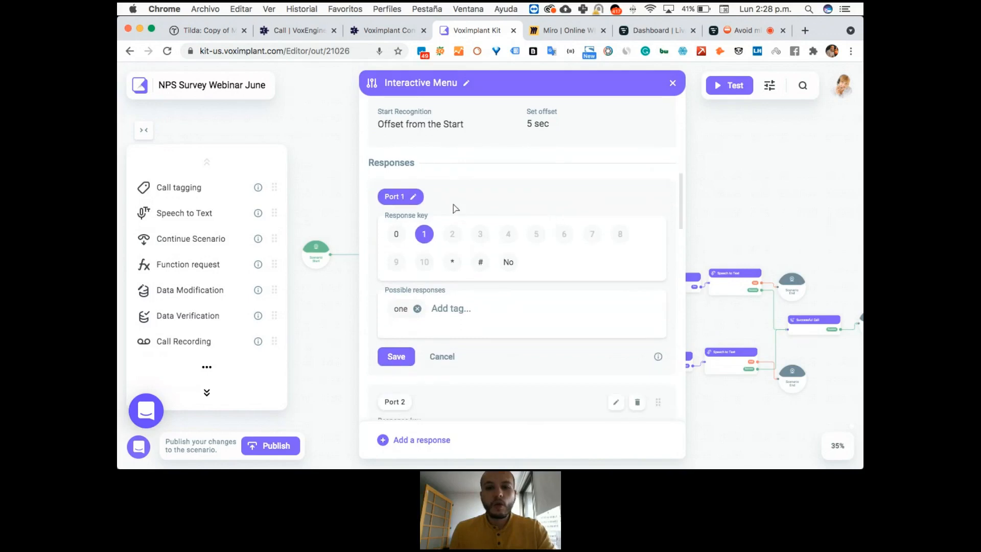
pyautogui.scroll(-2, 493, 206)
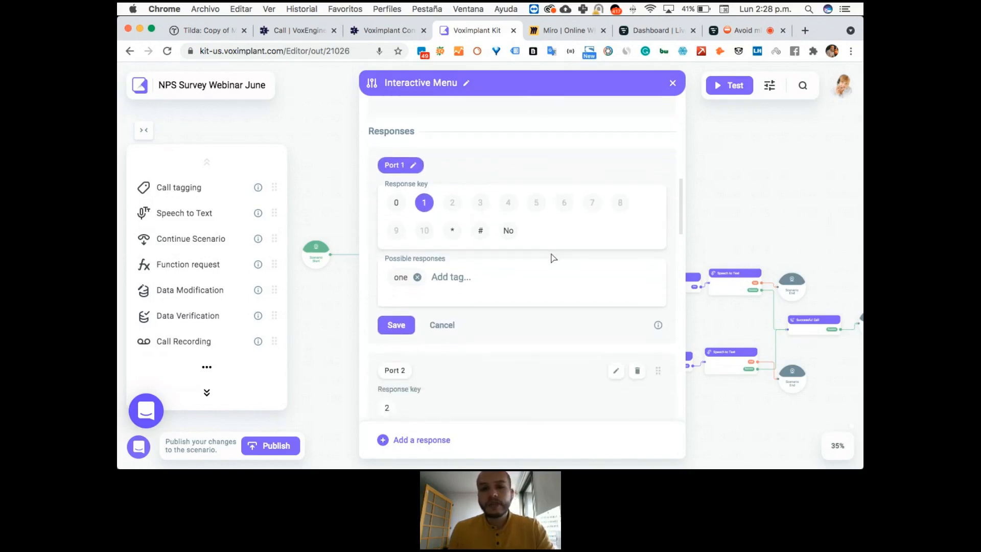
pyautogui.scroll(-1, 427, 176)
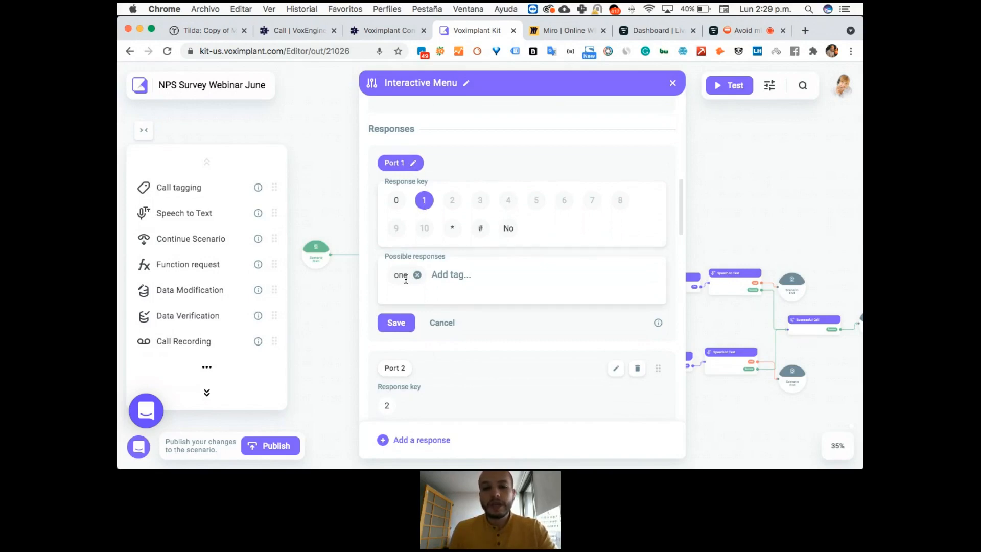
pyautogui.click(458, 277)
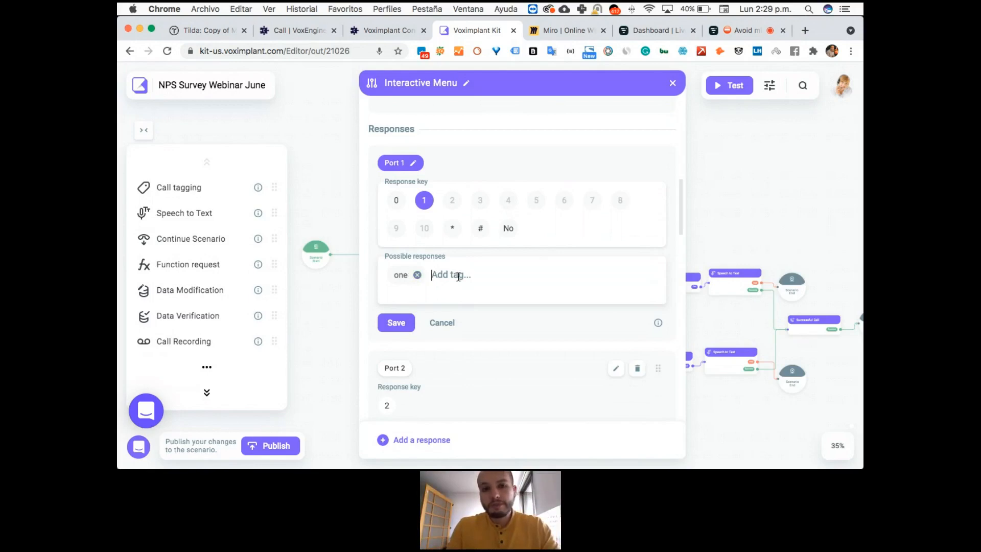
pyautogui.write('bad')
pyautogui.press('Return')
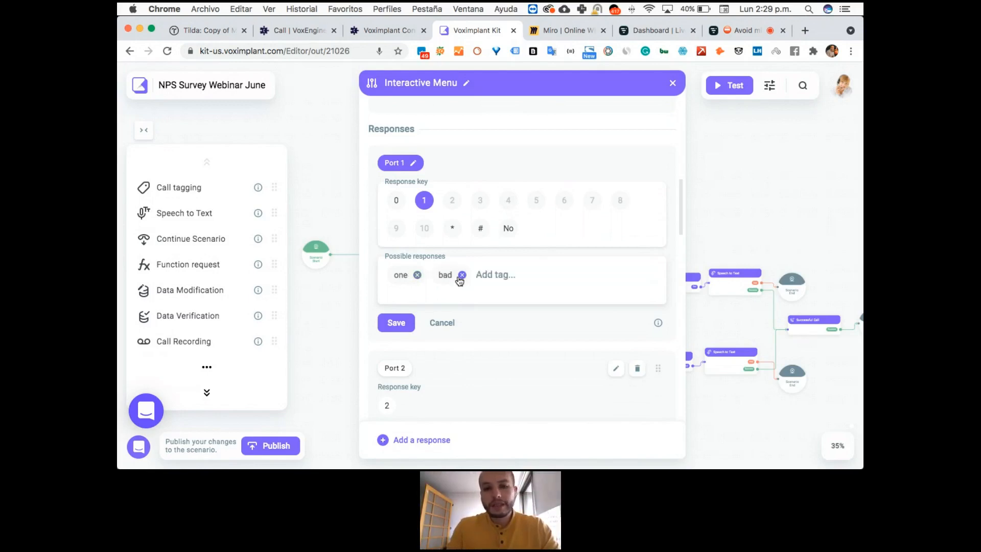
pyautogui.write('terrible')
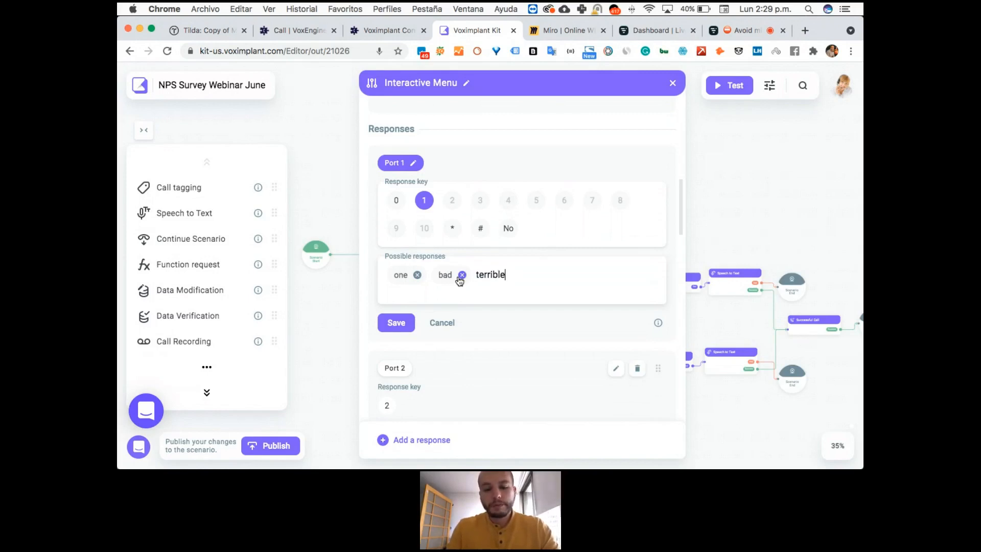
pyautogui.press('Return')
pyautogui.write('hate')
pyautogui.press('Return')
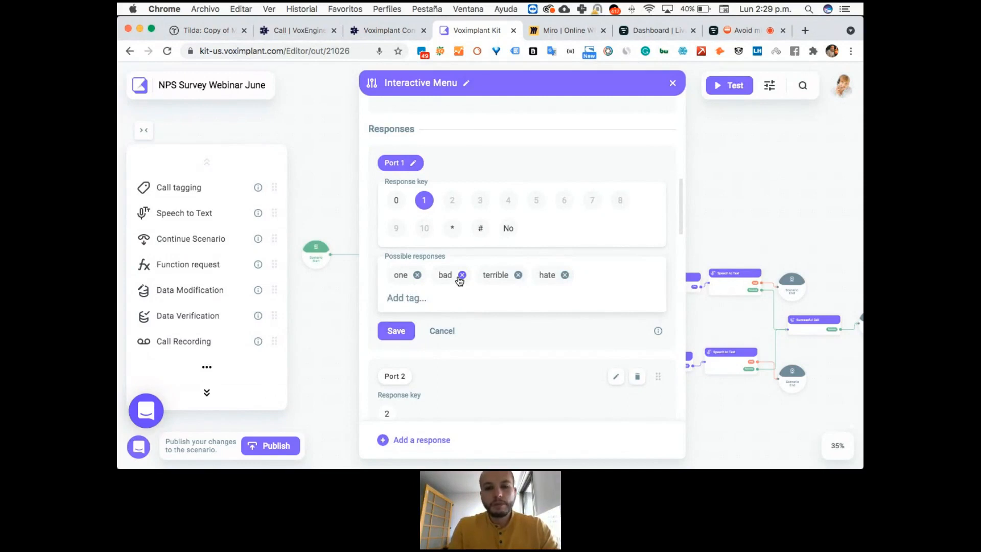
# Add worst and worse to Port 1's possible responses and save the response.
pyautogui.write('wor')
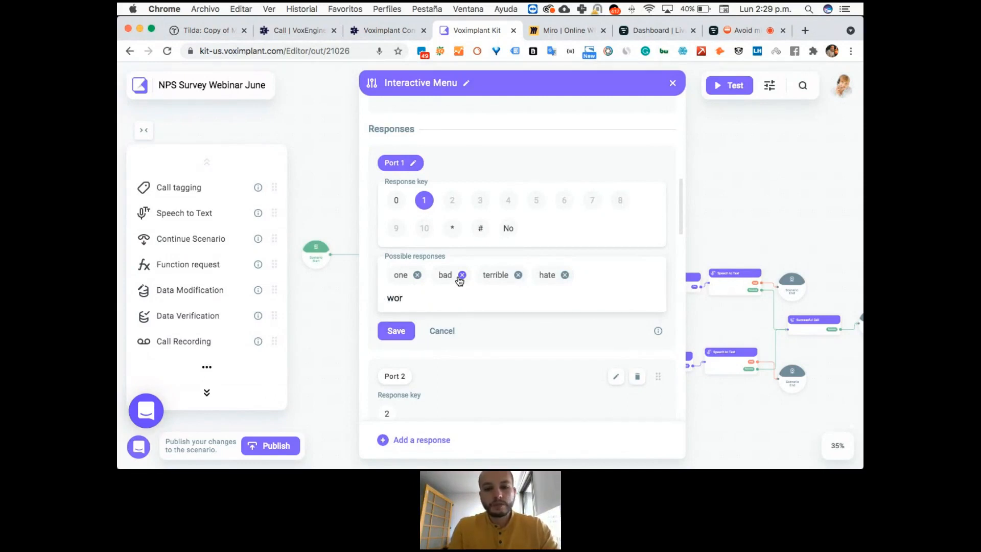
pyautogui.write('st')
pyautogui.press('Return')
pyautogui.write('wrose')
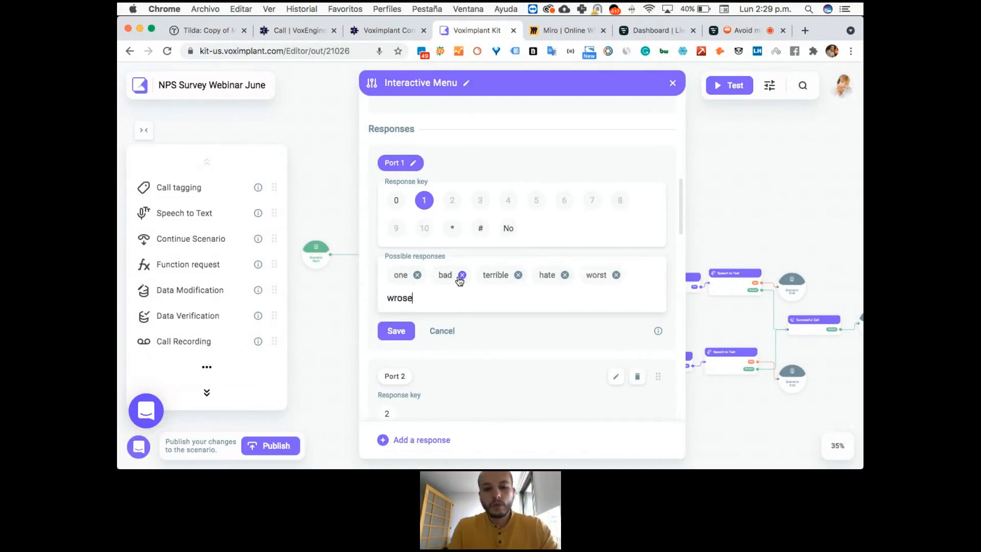
pyautogui.press('Return')
pyautogui.press('BackSpace')
pyautogui.press('BackSpace')
pyautogui.write('worse')
pyautogui.press('Return')
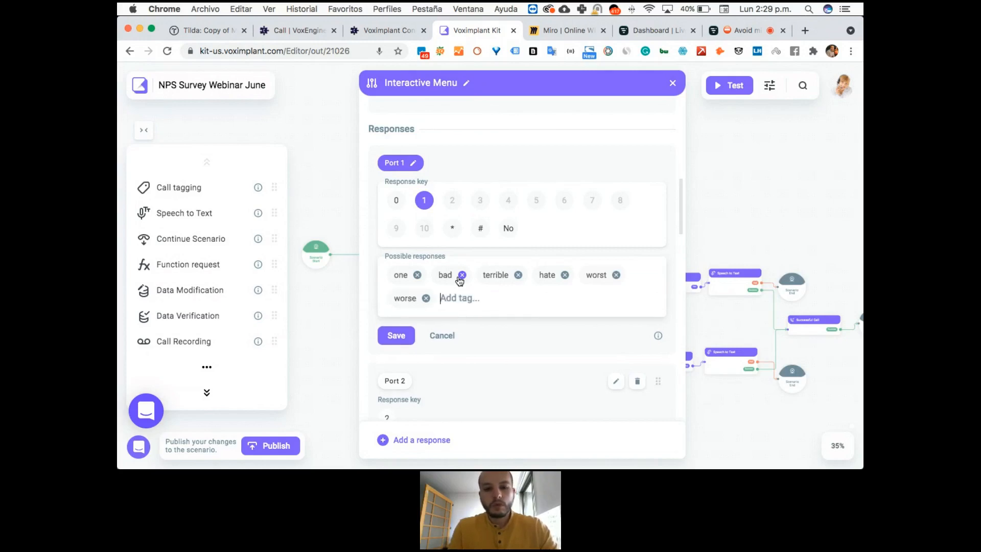
pyautogui.click(396, 331)
# Add great, excellent and love as possible responses for Port 10.
pyautogui.scroll(-5, 578, 327)
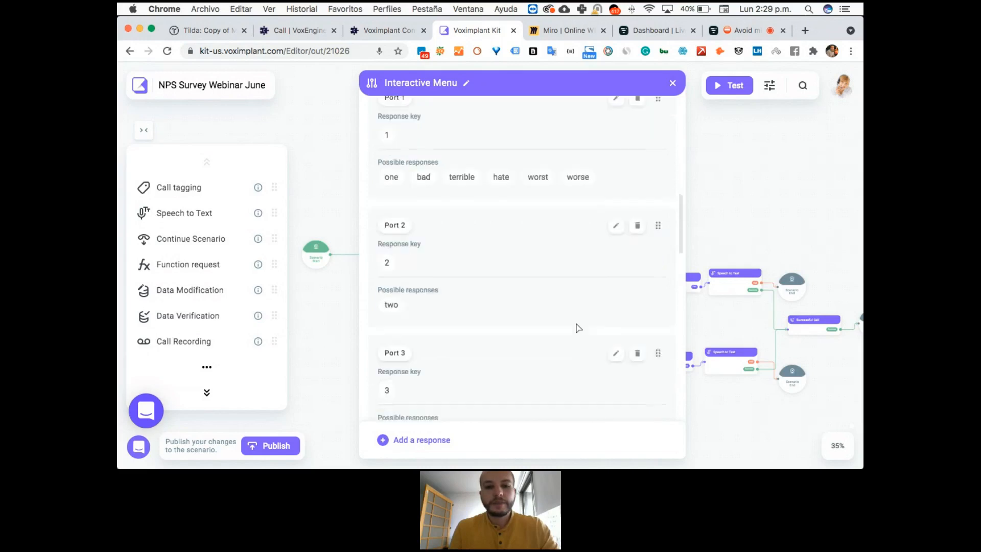
pyautogui.scroll(-5, 541, 250)
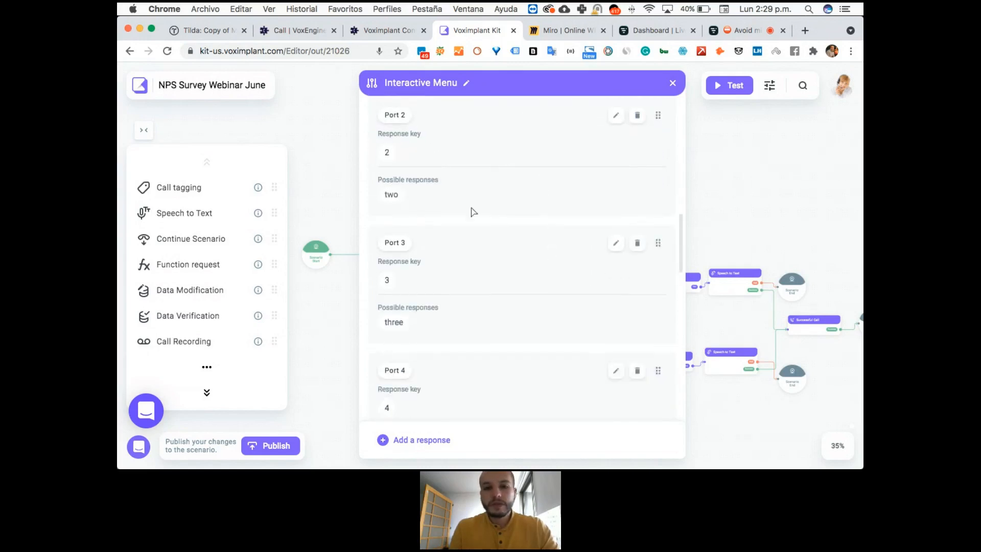
pyautogui.scroll(-15, 479, 309)
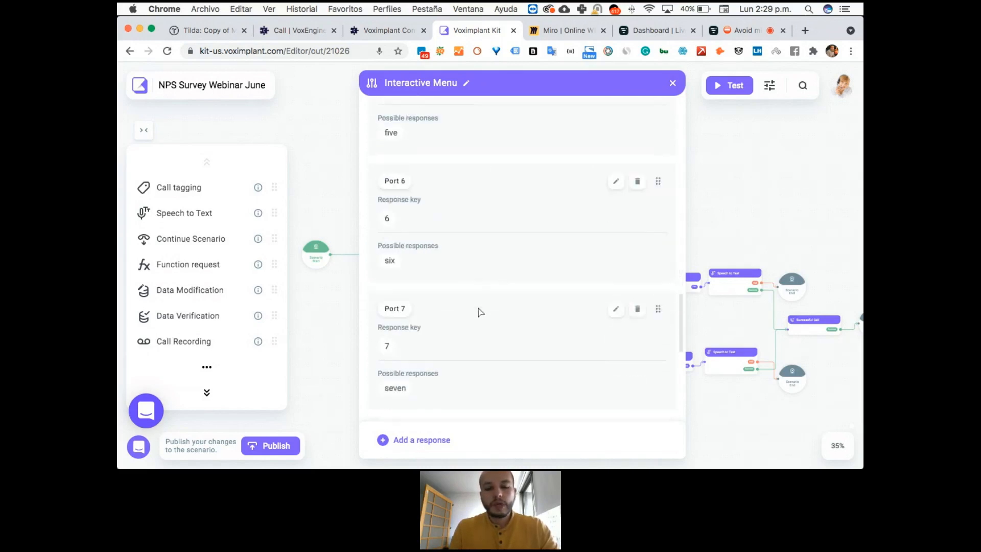
pyautogui.click(468, 365)
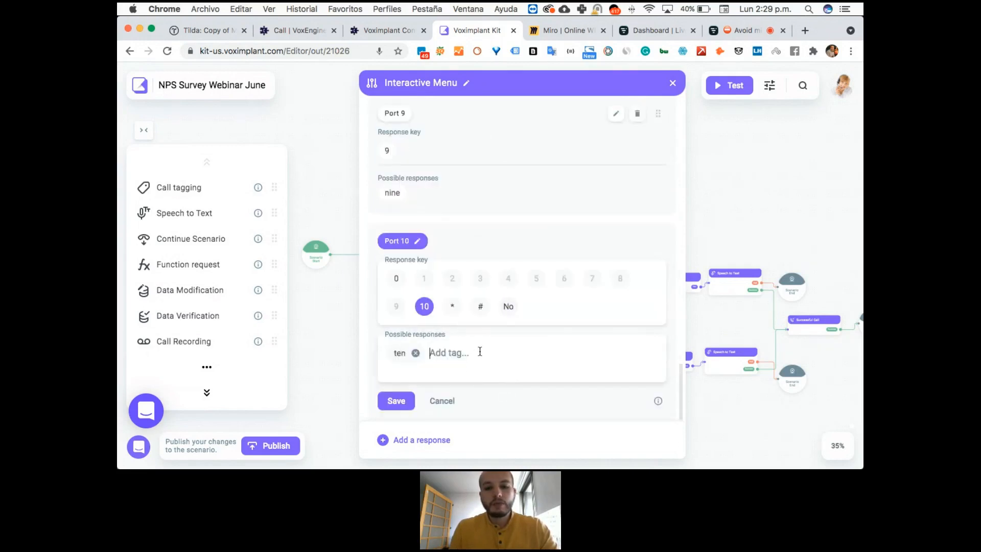
pyautogui.write('great')
pyautogui.press('Return')
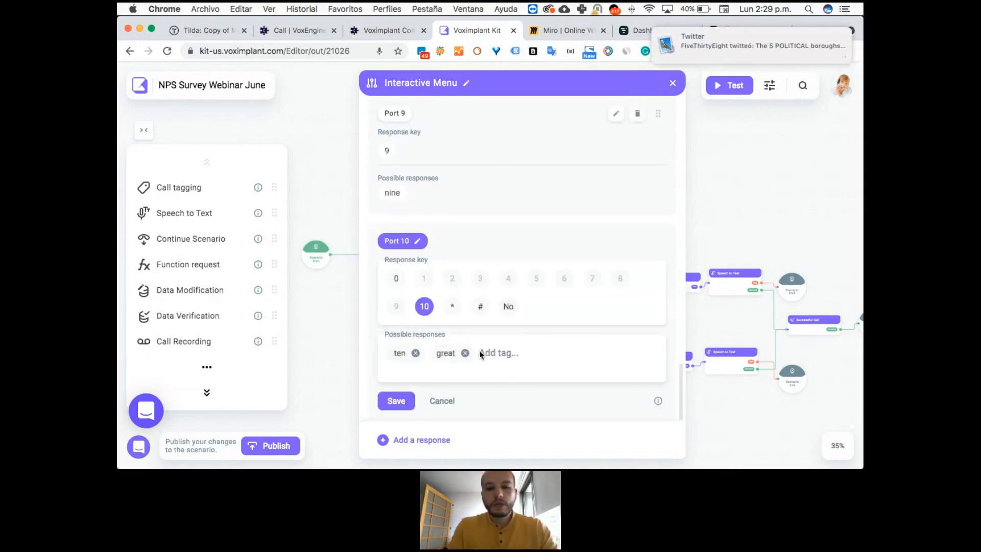
pyautogui.write('excellent')
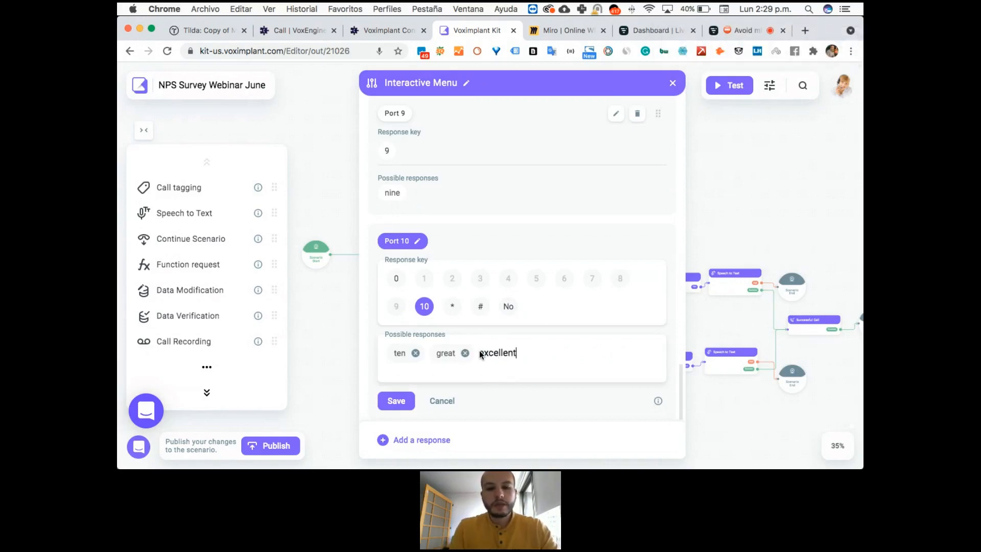
pyautogui.press('Return')
pyautogui.write('love')
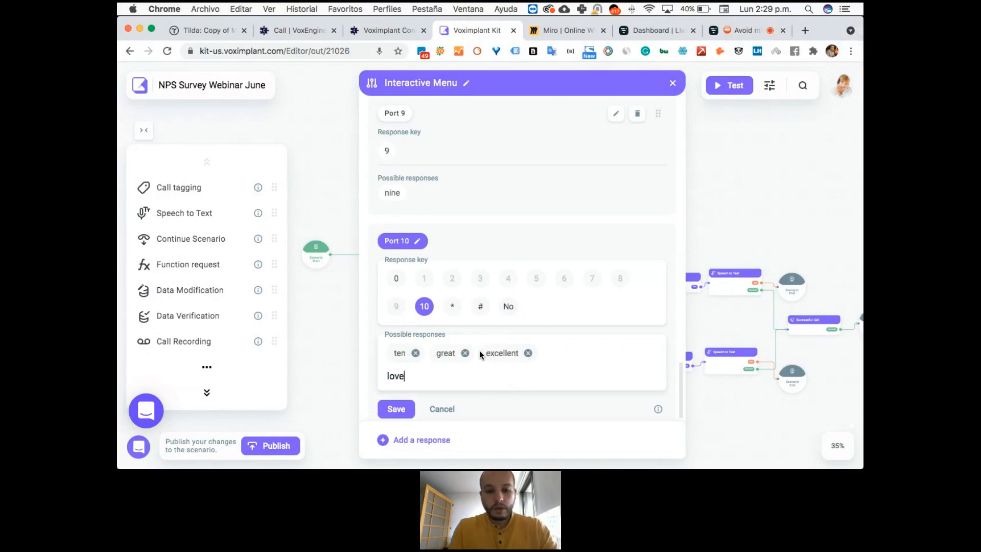
pyautogui.press('Return')
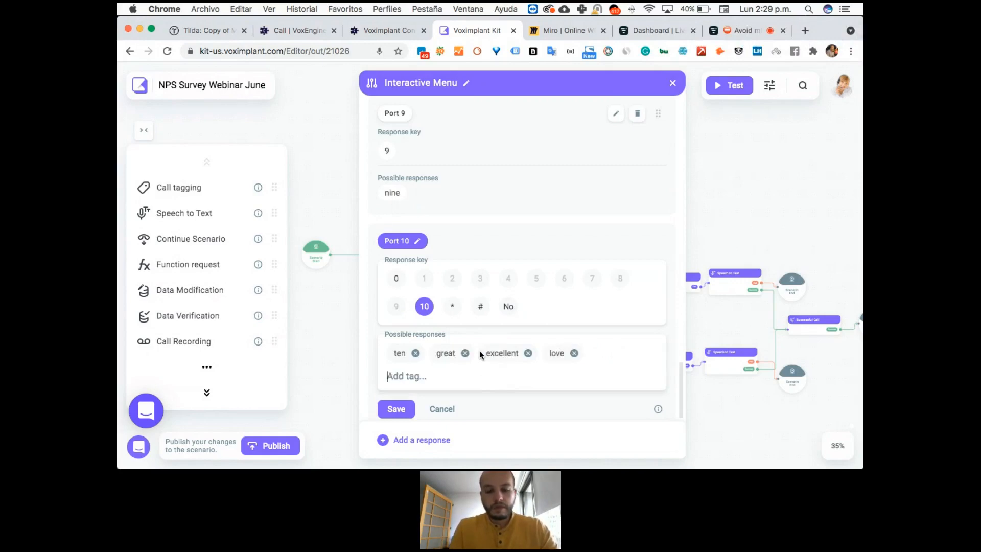
# Add awesome and best to Port 10's possible responses and save the response.
pyautogui.write('awesome')
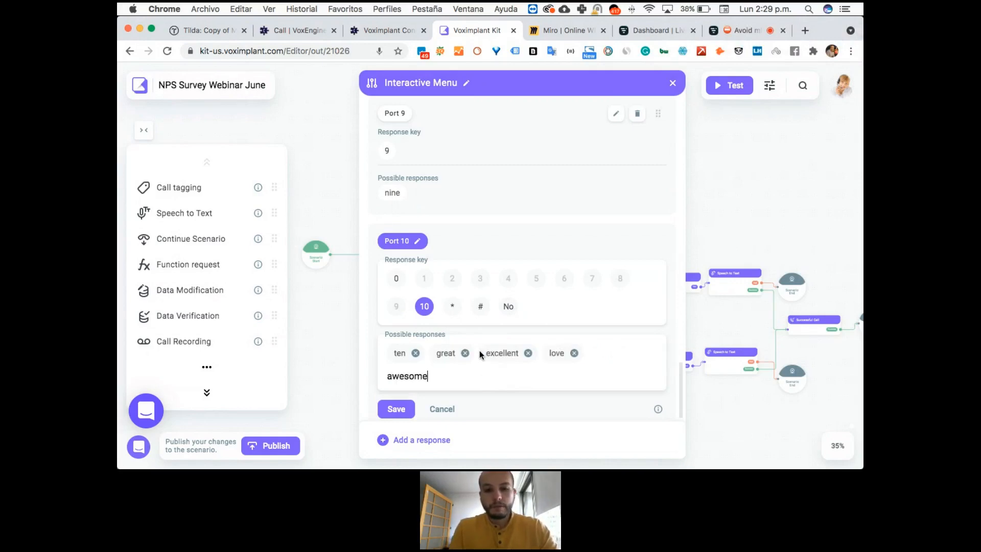
pyautogui.press('Return')
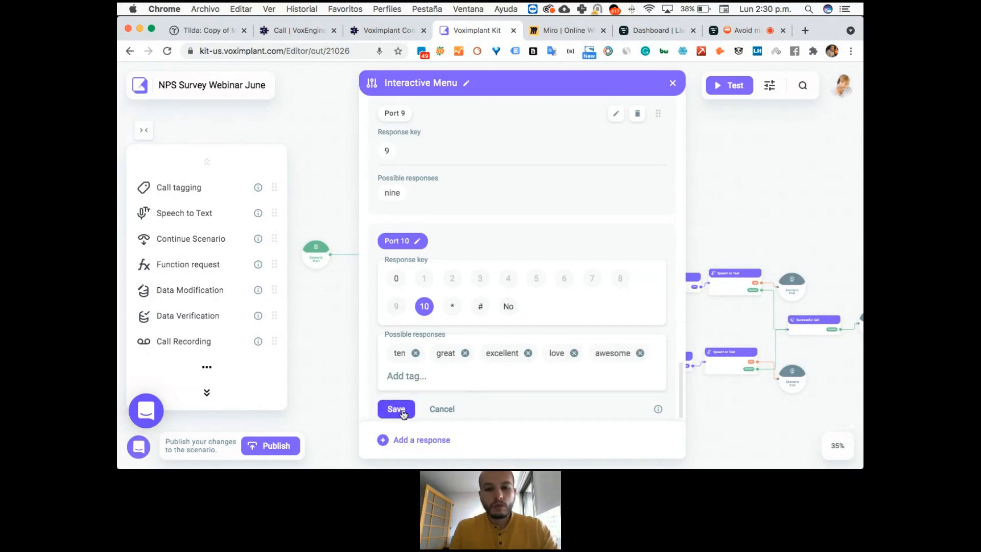
pyautogui.write('best')
pyautogui.press('Return')
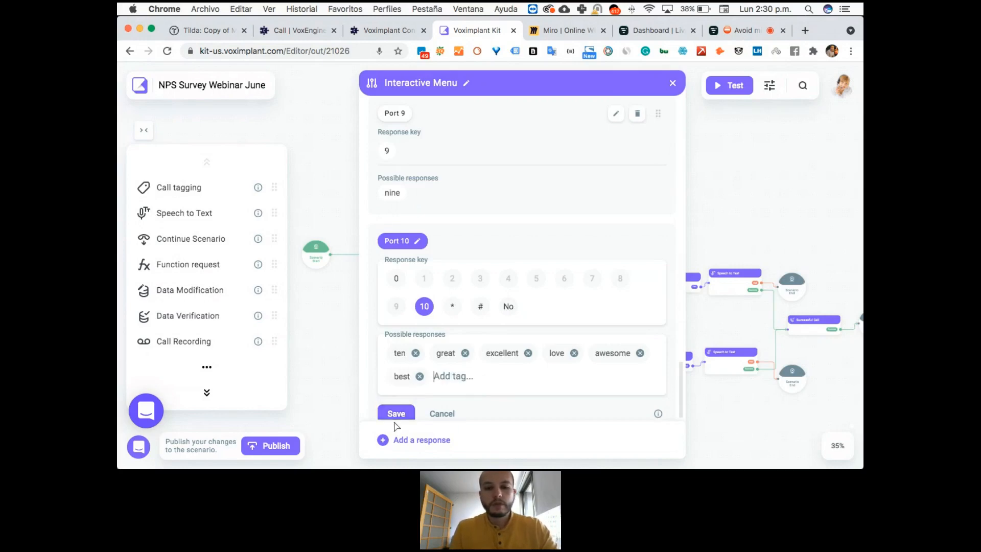
pyautogui.click(398, 404)
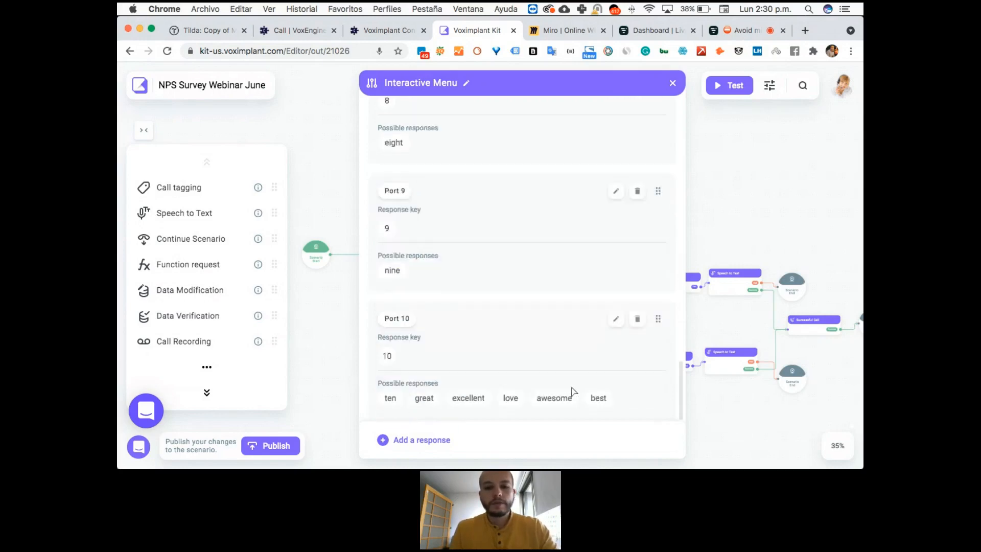
# Close the Interactive Menu settings and decline changing the voice in all blocks with speech synthesis.
pyautogui.scroll(20, 557, 303)
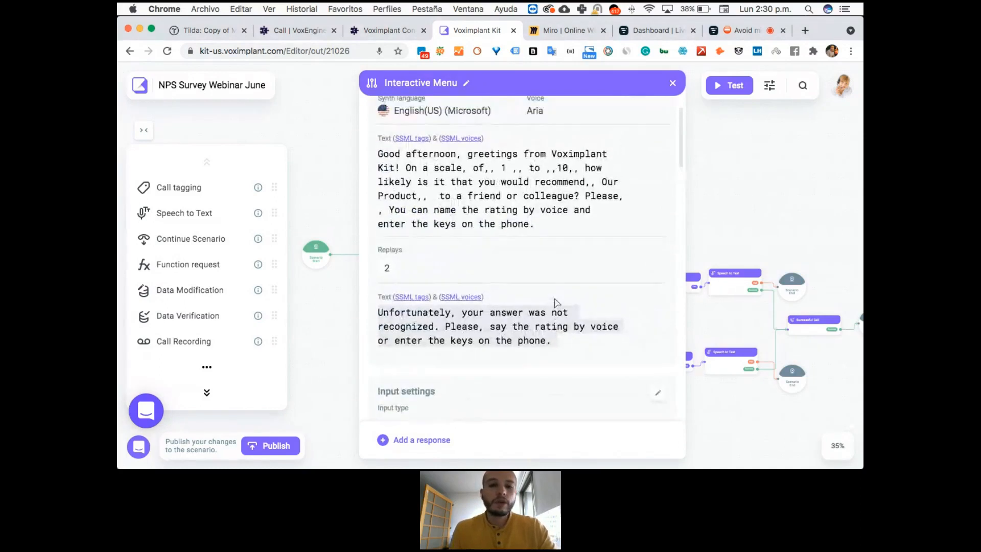
pyautogui.scroll(2, 557, 303)
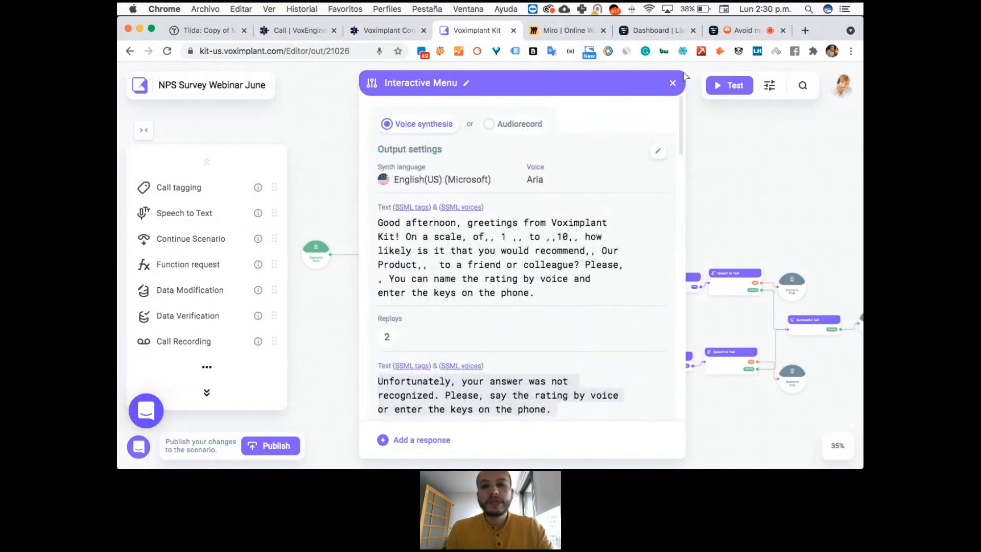
pyautogui.click(673, 83)
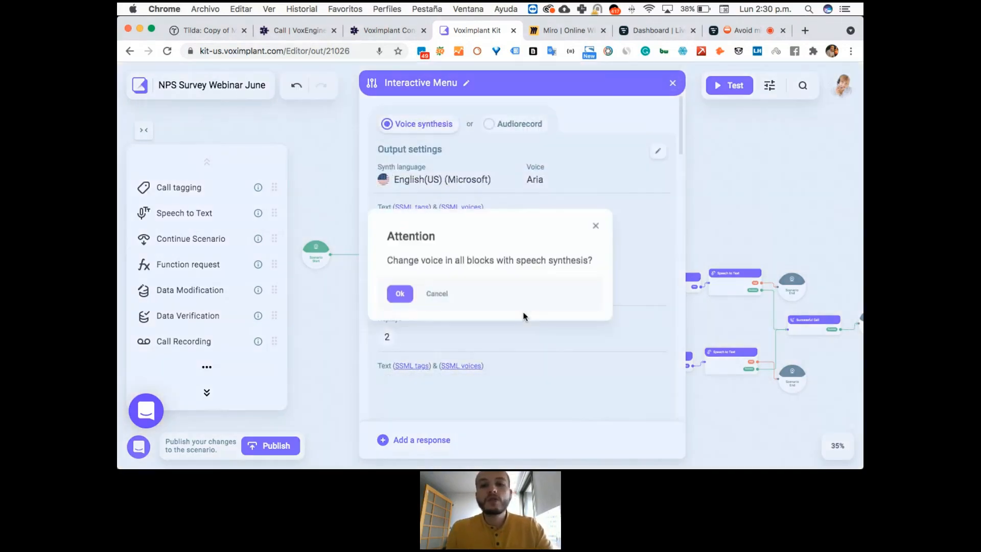
pyautogui.click(430, 296)
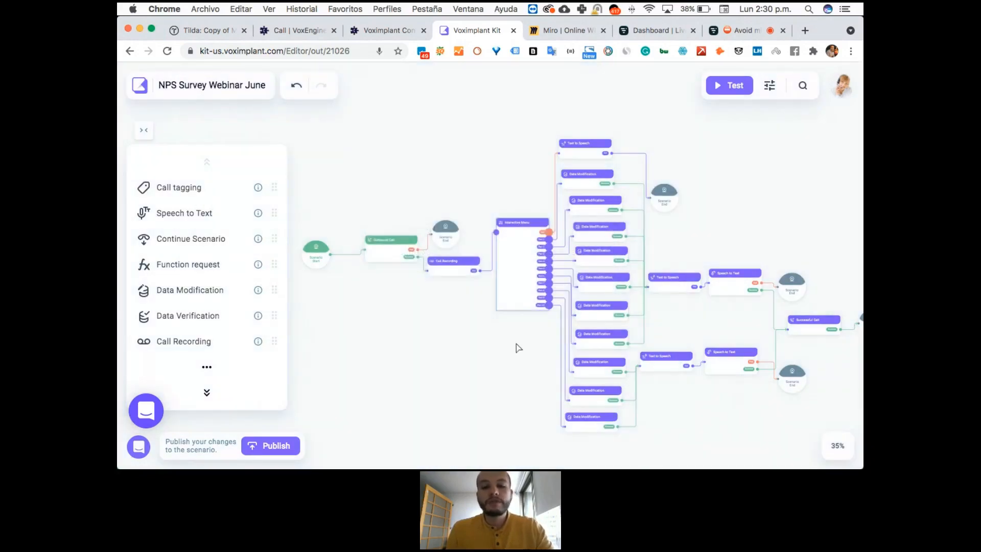
# Open the Data Modification block connected to Port 4 and examine its variable, value and the available variables.
pyautogui.scroll(10, 525, 346)
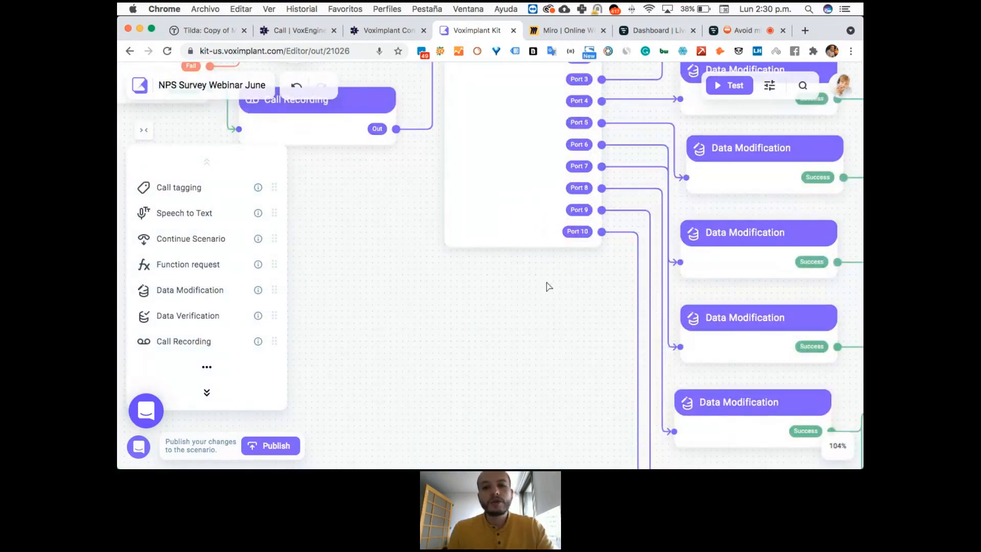
pyautogui.moveTo(551, 286); pyautogui.dragTo(433, 398)
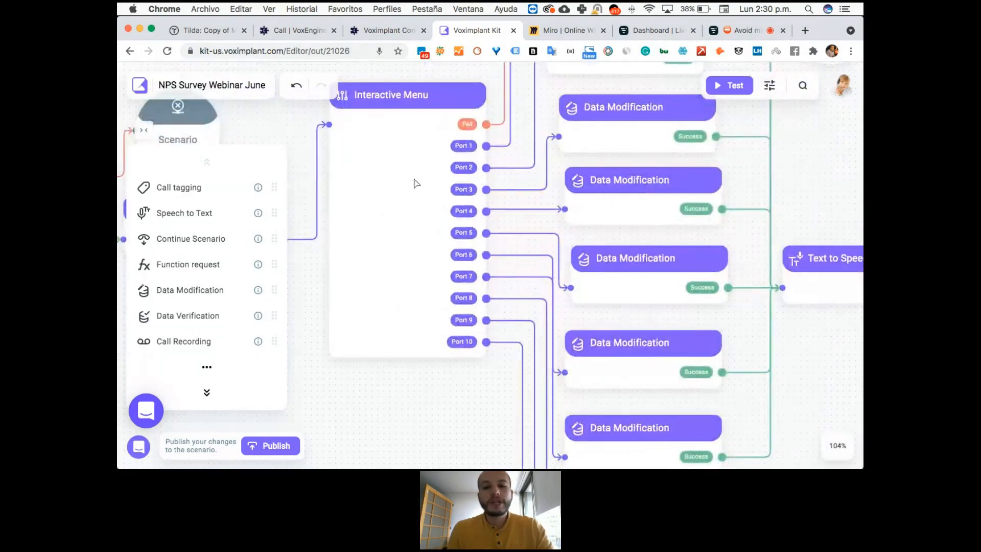
pyautogui.scroll(-8, 446, 235)
pyautogui.scroll(4, 409, 324)
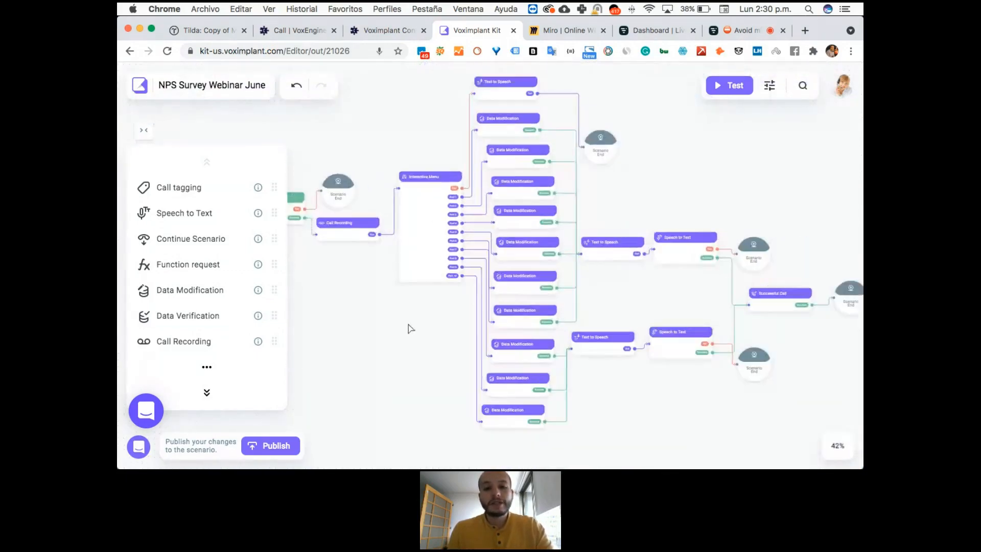
pyautogui.scroll(3, 452, 271)
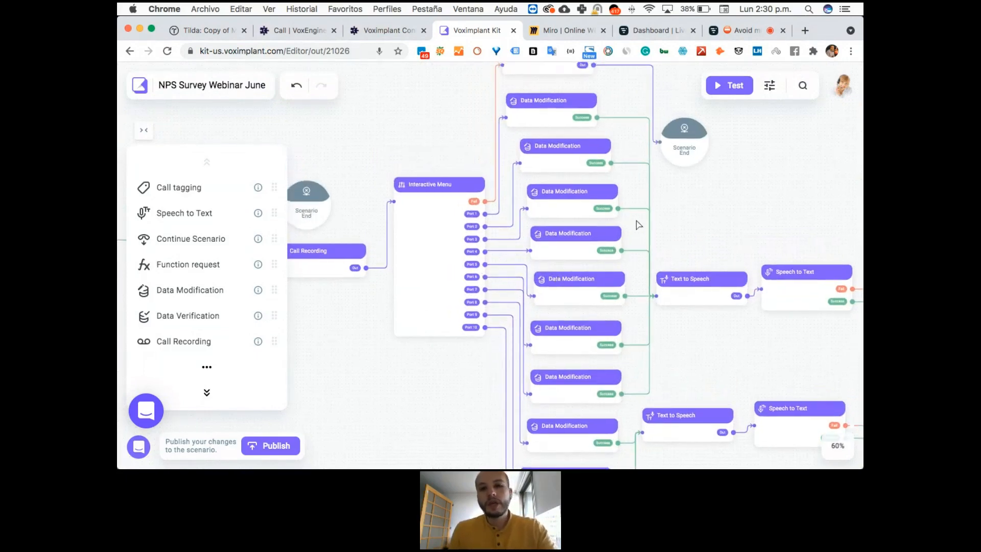
pyautogui.click(586, 241)
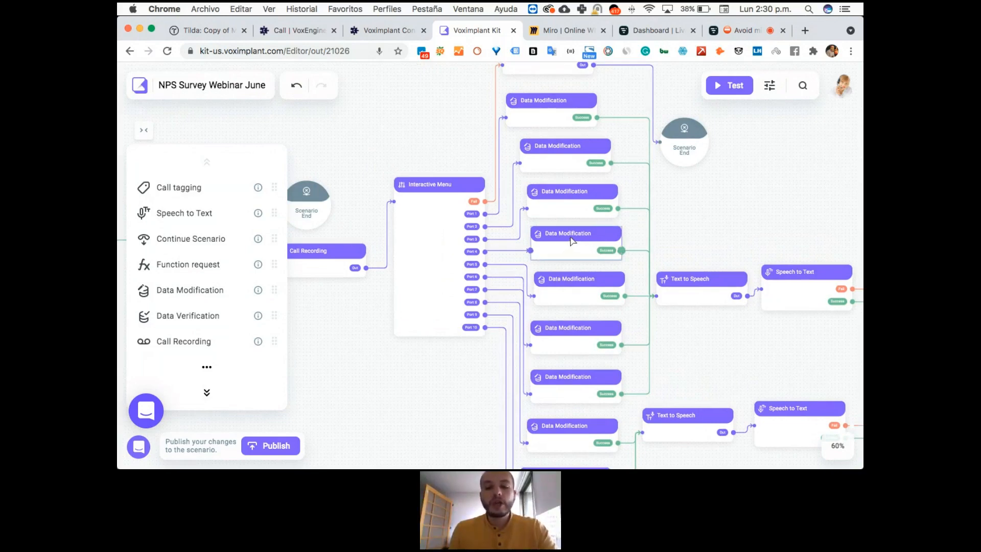
pyautogui.doubleClick(572, 242)
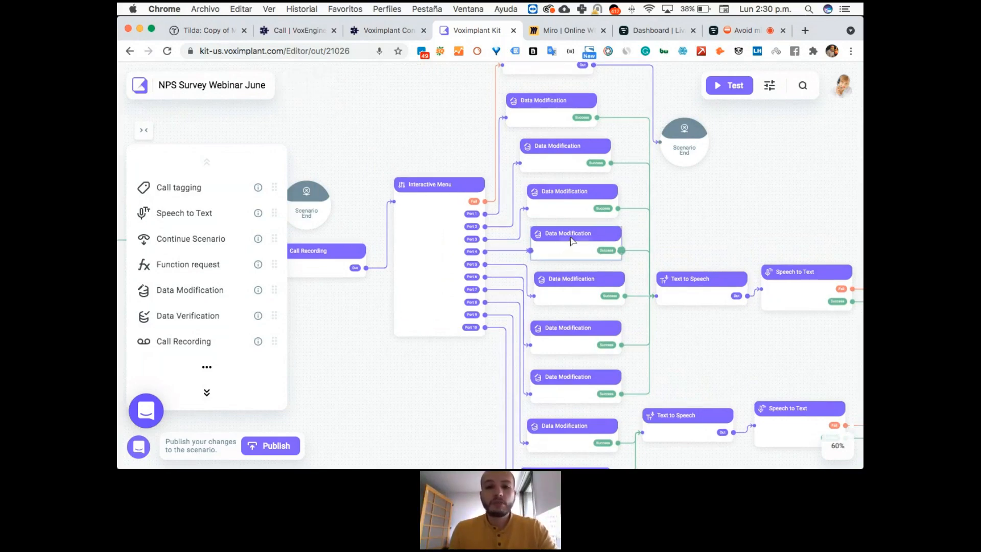
pyautogui.click(462, 220)
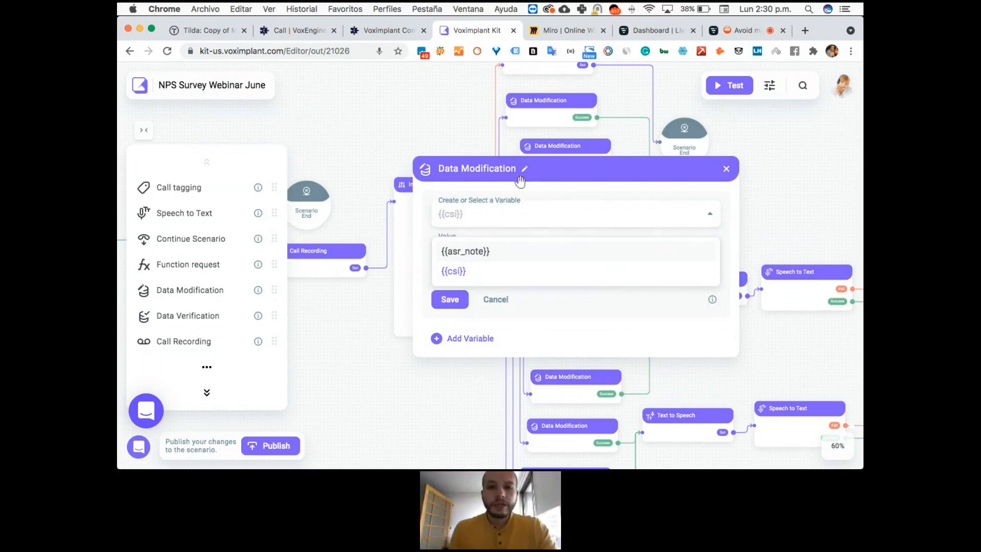
pyautogui.click(726, 210)
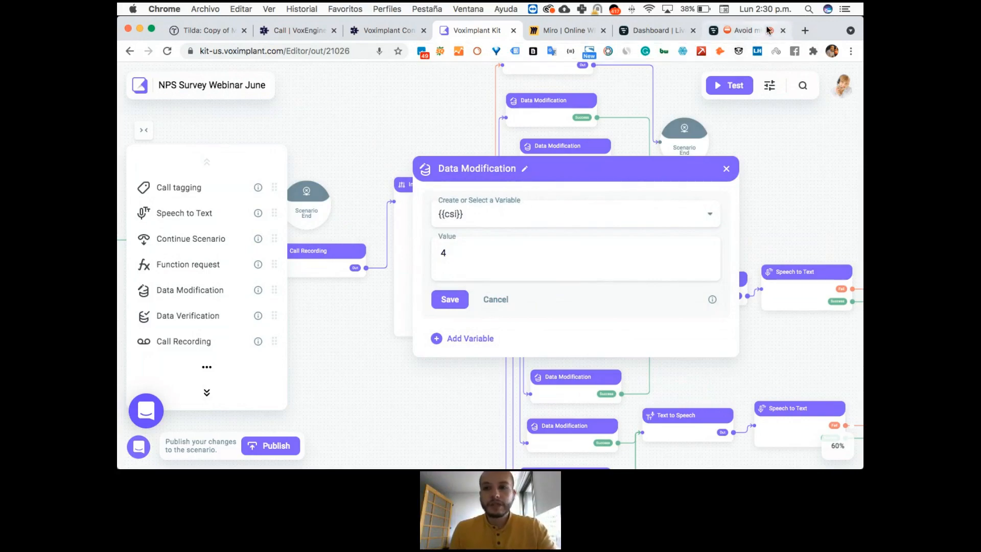
# Save the variable settings of Port 4's Data Modification block and close it.
pyautogui.click(746, 30)
pyautogui.click(493, 32)
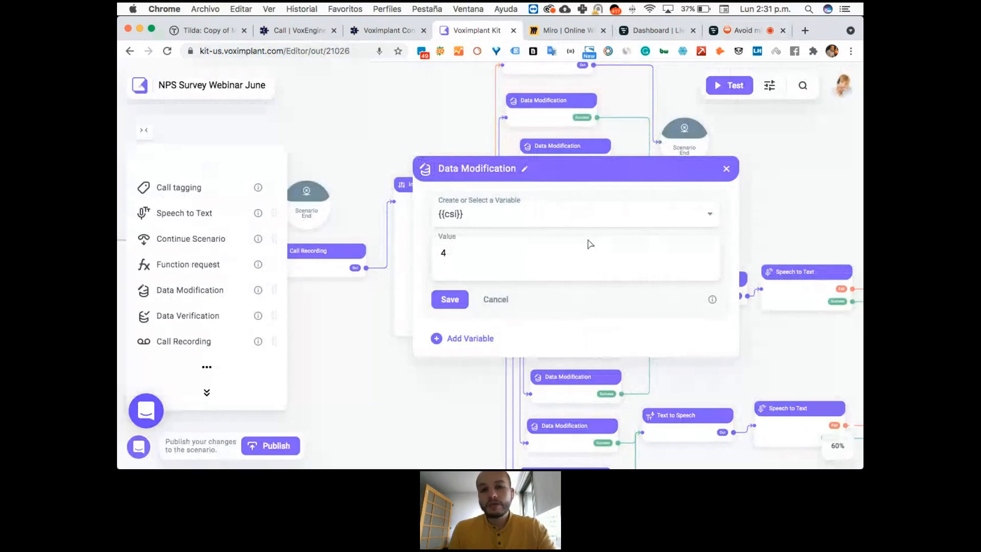
pyautogui.click(443, 299)
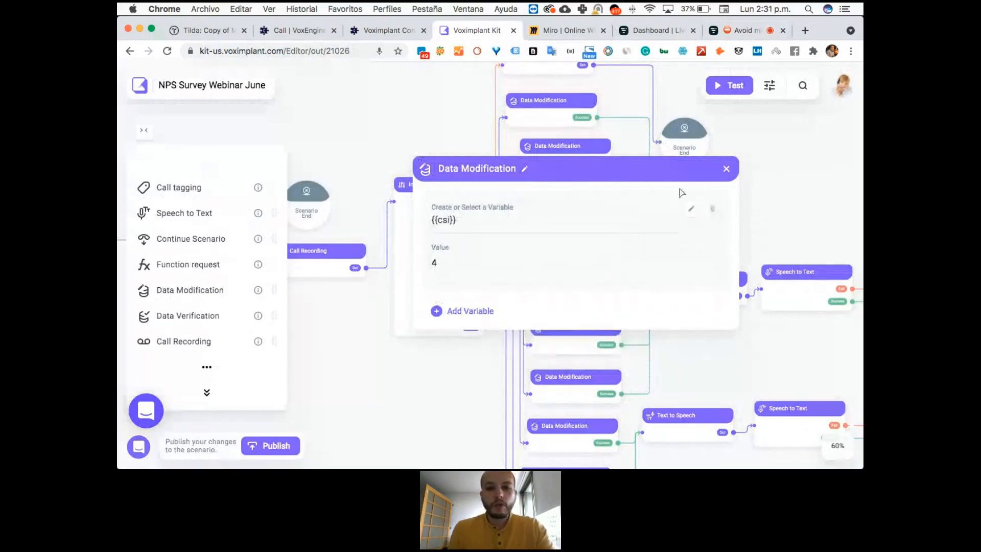
pyautogui.click(724, 169)
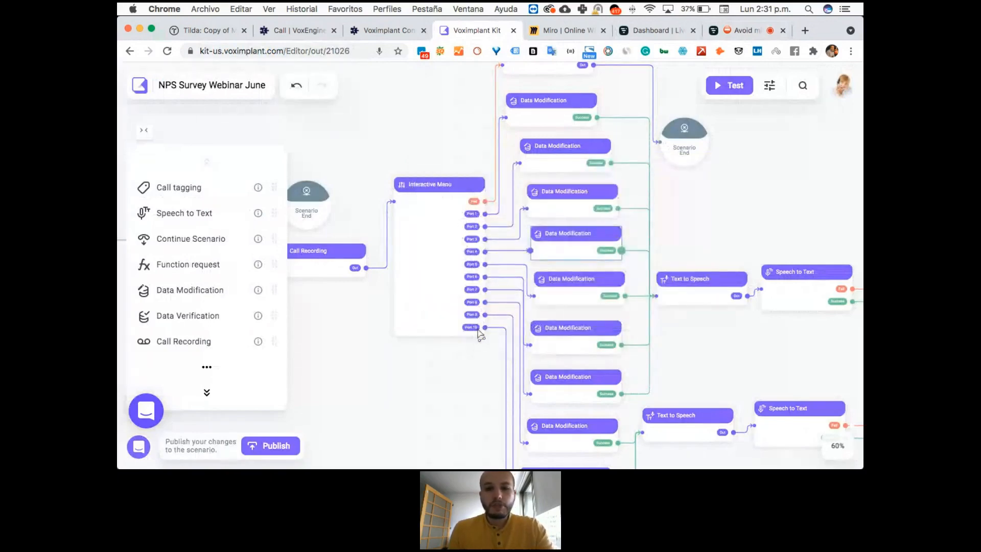
# Review the Data Modification block connected to Port 10 and the prompt of the Text to Speech block that follows it.
pyautogui.moveTo(498, 361); pyautogui.dragTo(439, 221)
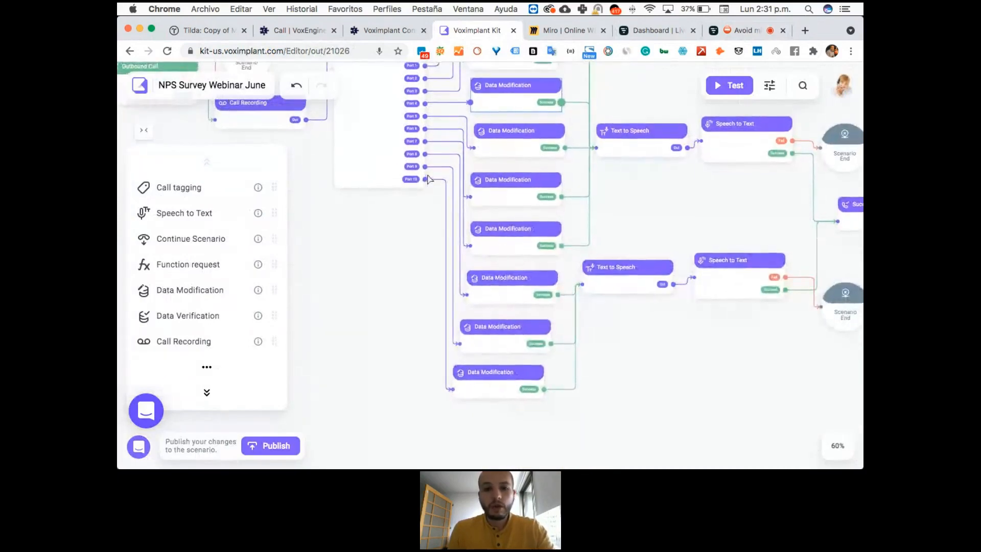
pyautogui.click(501, 378)
pyautogui.doubleClick(510, 390)
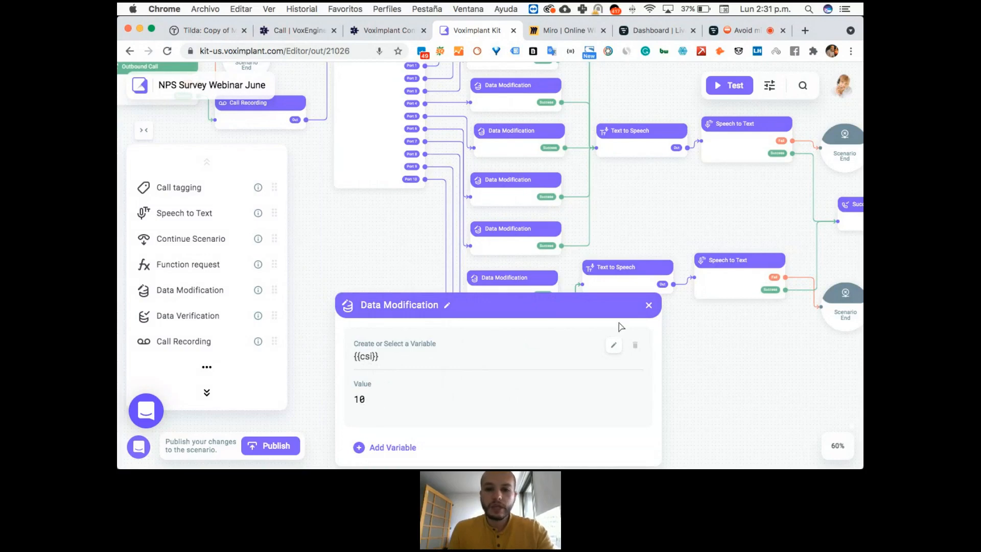
pyautogui.click(649, 305)
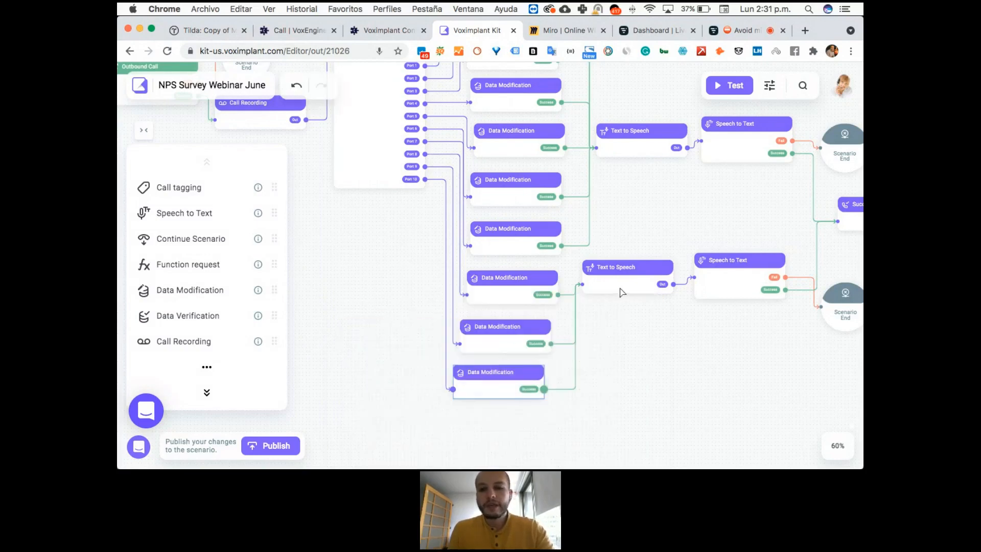
pyautogui.click(639, 292)
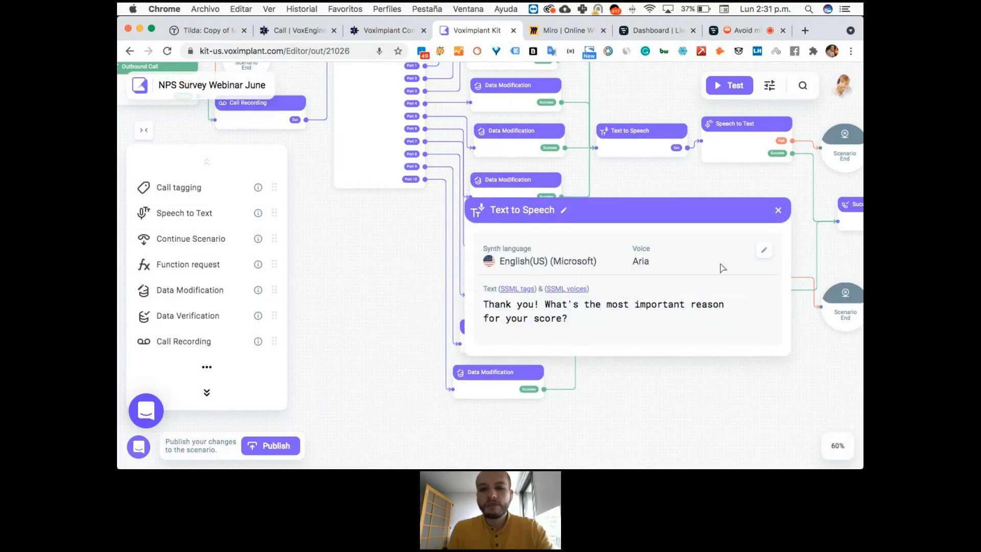
pyautogui.click(777, 211)
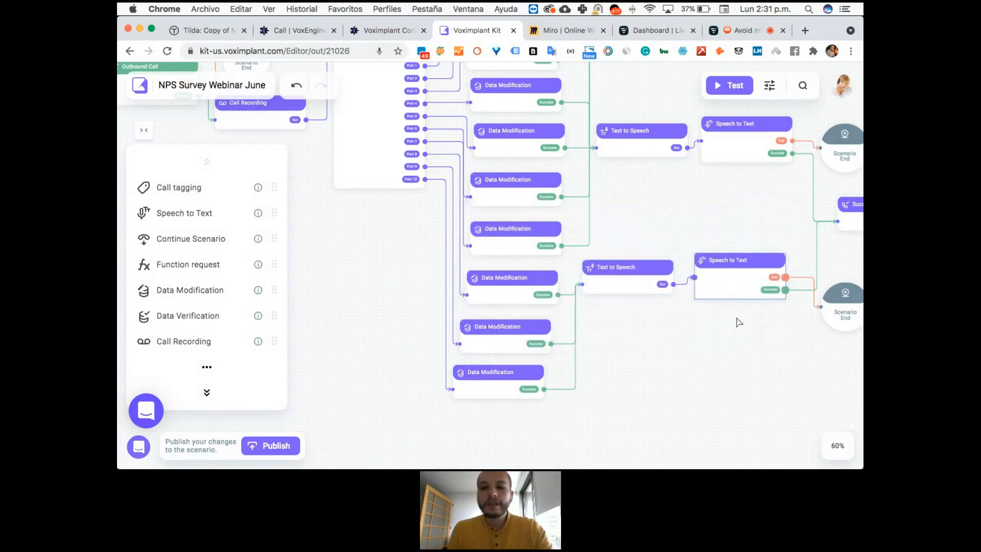
# Review the settings of the Speech to Text block on the lower branch, choosing {{asr_note}} as its variable, and close it.
pyautogui.hscroll(2, 737, 322)
pyautogui.hscroll(5, 529, 331)
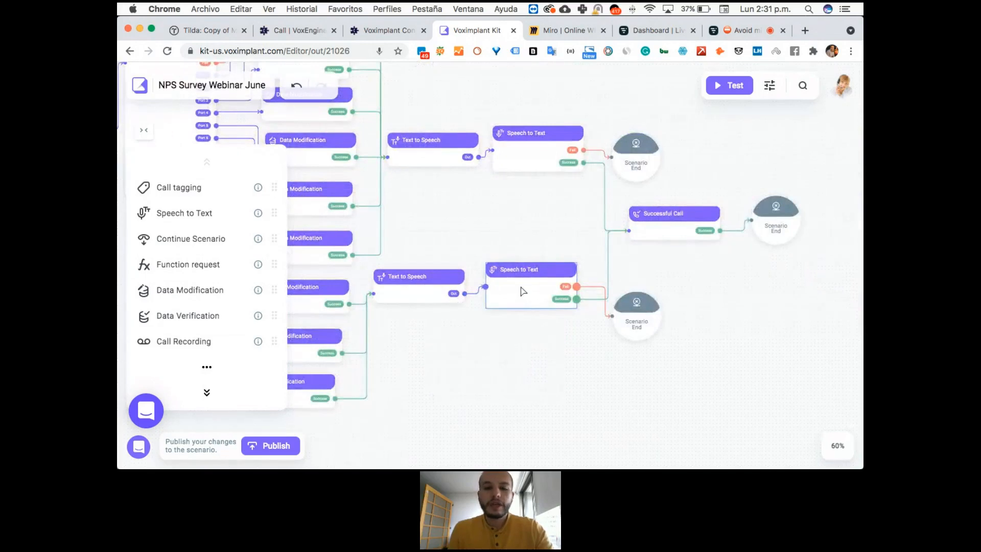
pyautogui.click(522, 292)
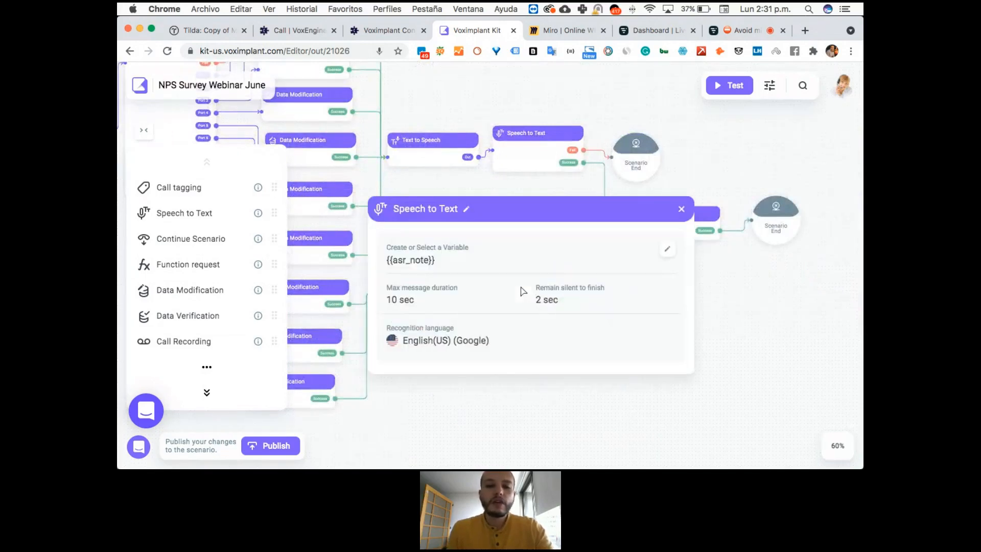
pyautogui.click(403, 260)
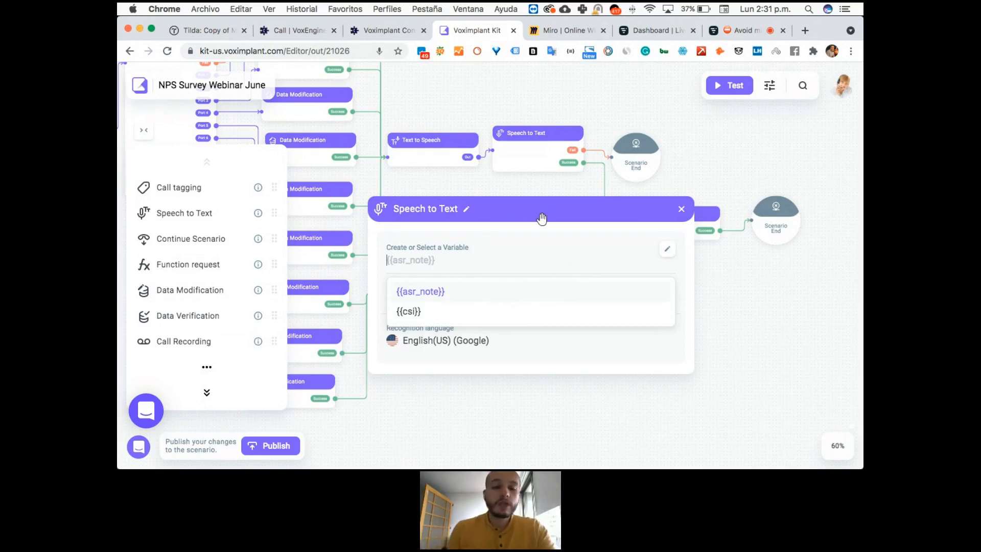
pyautogui.click(430, 294)
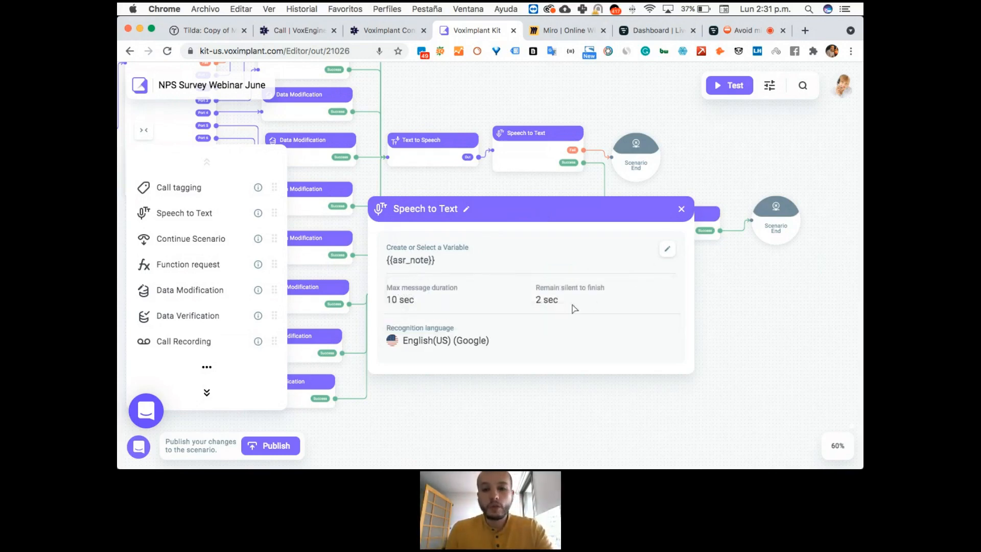
pyautogui.click(683, 208)
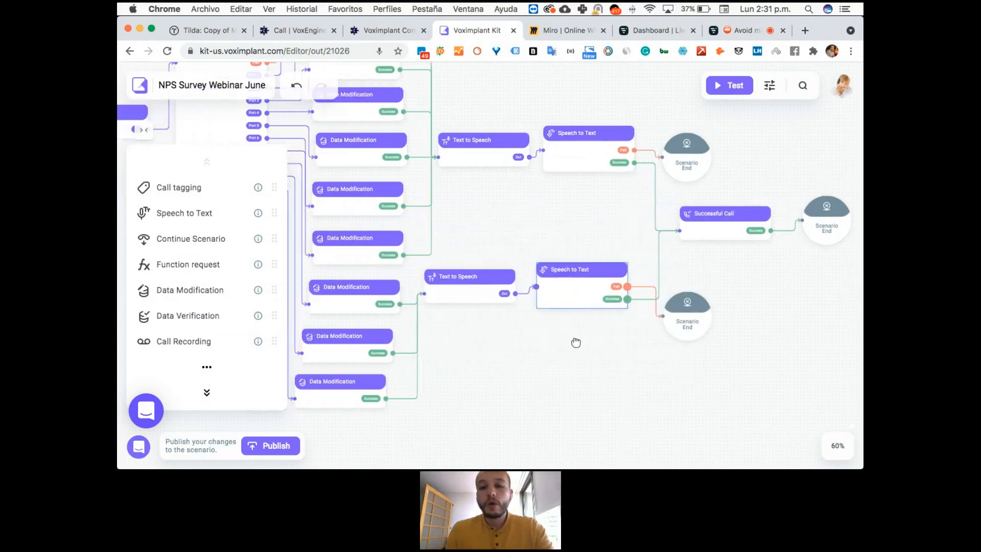
# Publish the NPS Survey Webinar June scenario and open the execution parameters for a test call.
pyautogui.click(276, 446)
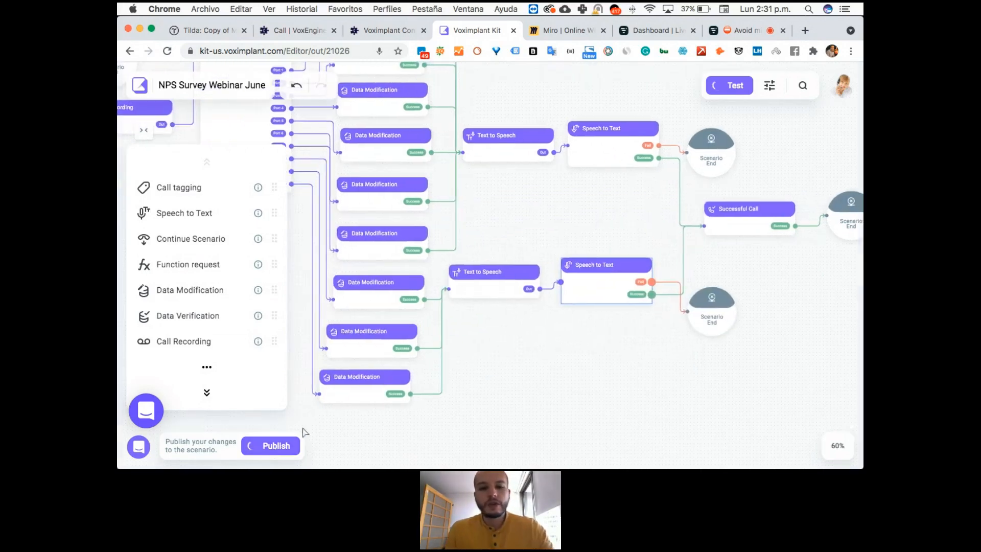
pyautogui.click(368, 305)
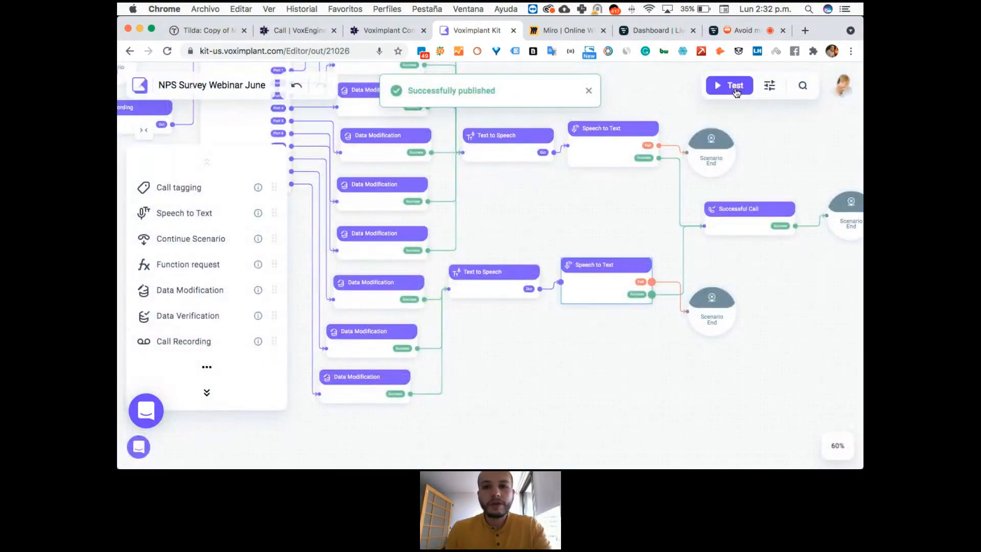
pyautogui.click(734, 88)
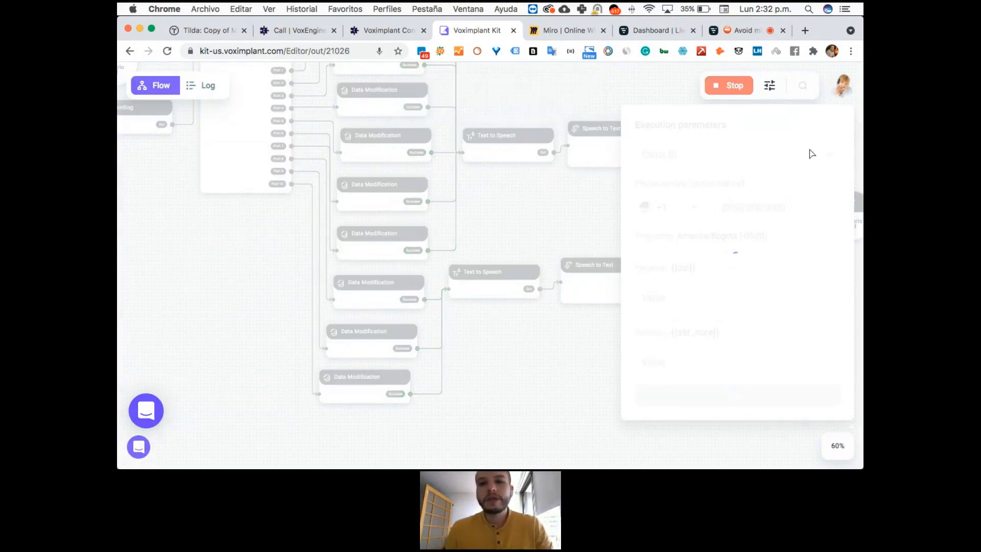
# Choose a US caller ID for the test call, set the country code to +57 Colombia and enter the recipient's phone number.
pyautogui.click(811, 153)
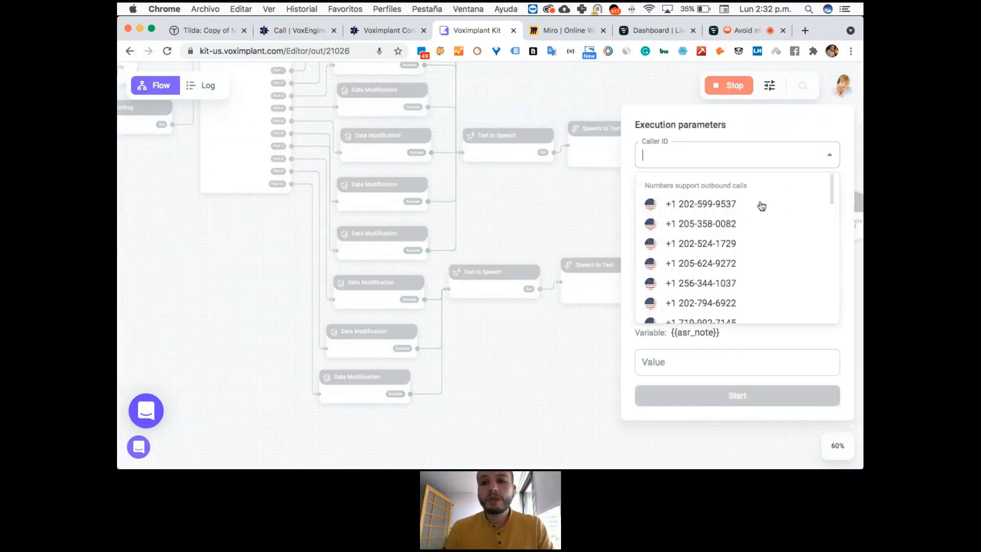
pyautogui.click(716, 283)
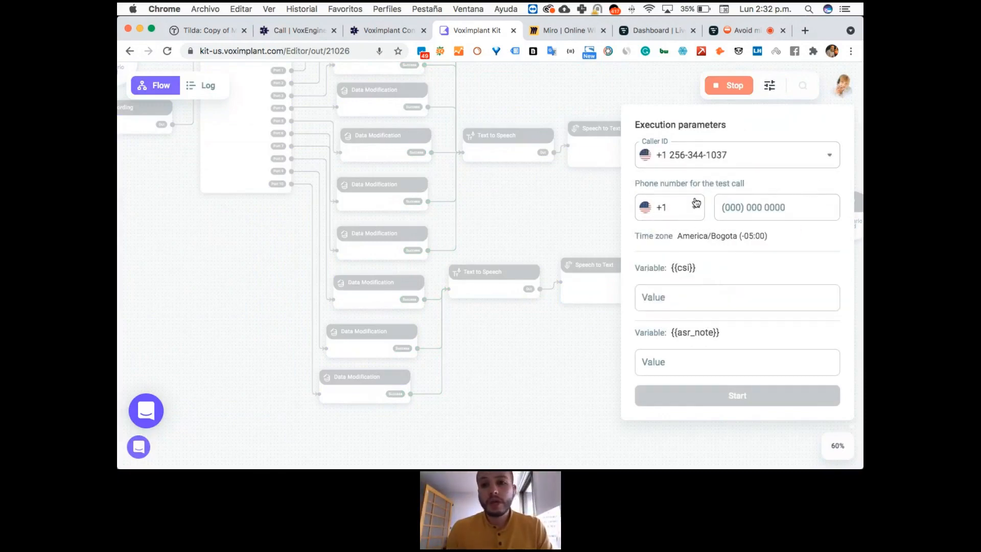
pyautogui.click(687, 212)
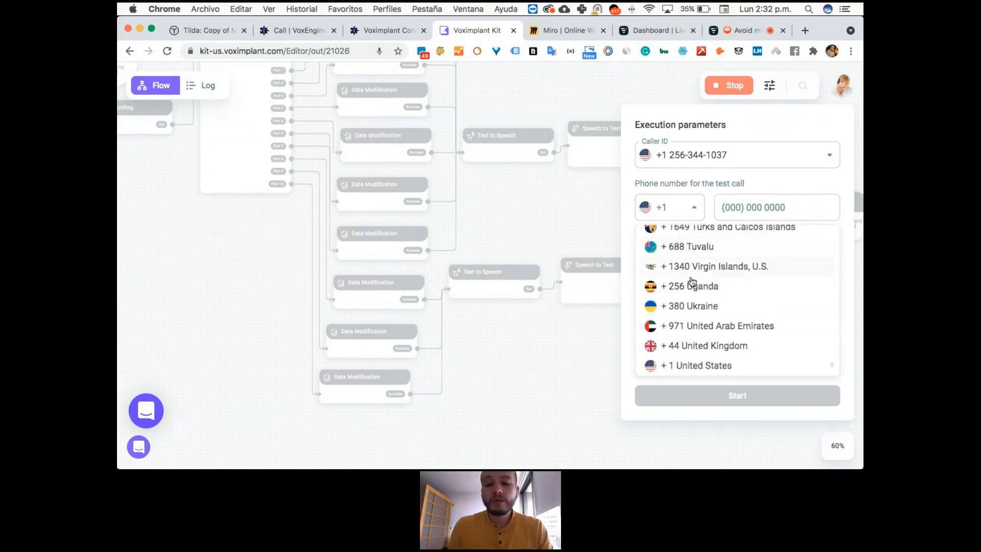
pyautogui.write('57')
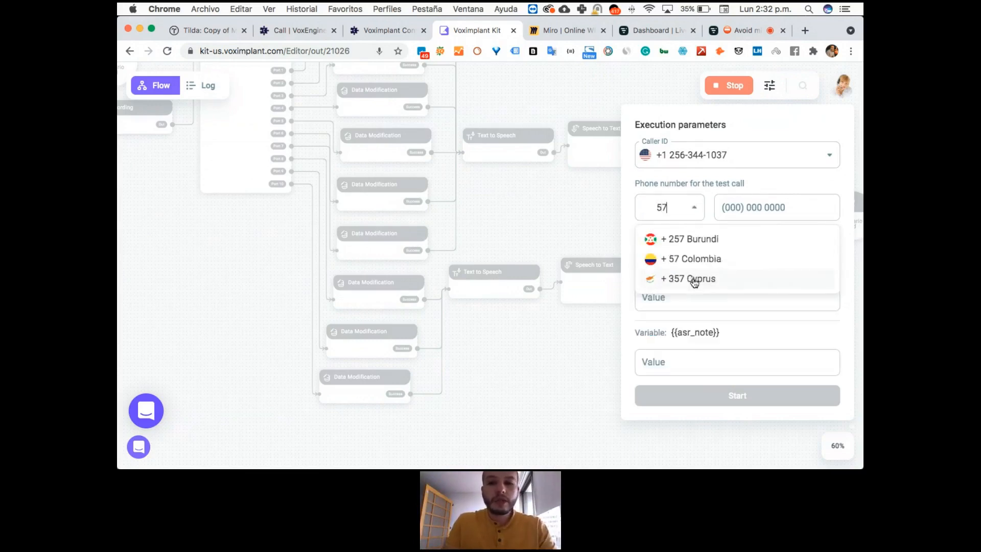
pyautogui.click(744, 262)
pyautogui.click(750, 210)
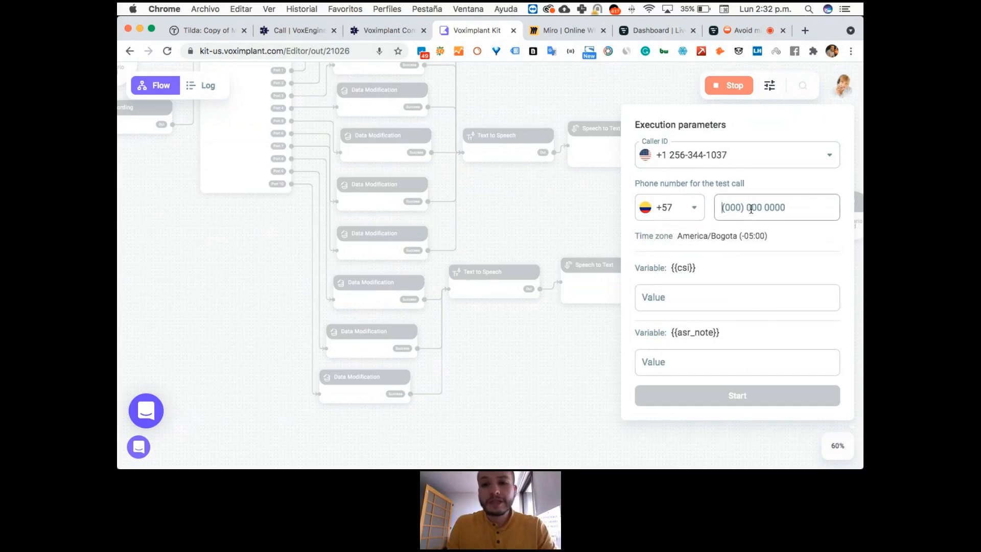
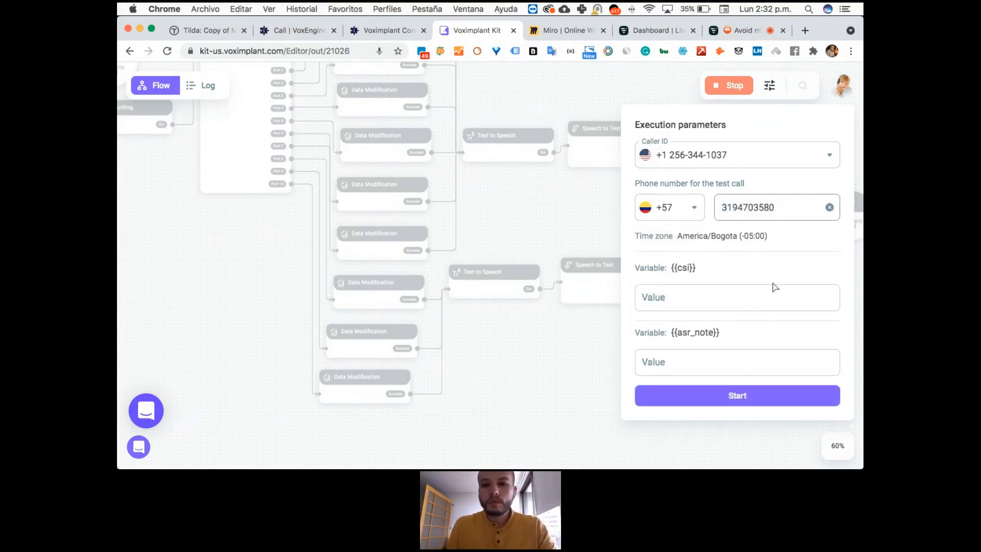
# Start the test call and stop it early, leaving test mode.
pyautogui.click(738, 397)
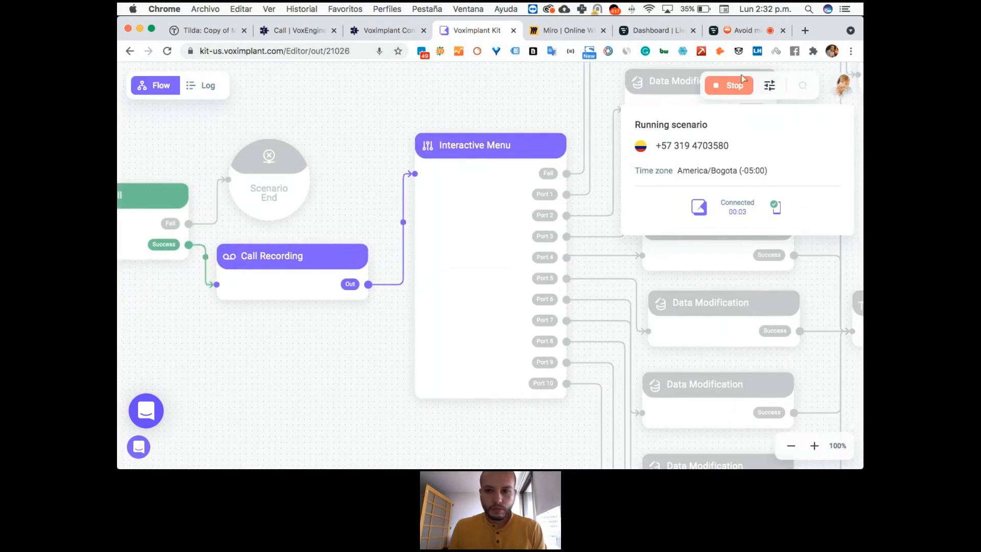
pyautogui.click(725, 92)
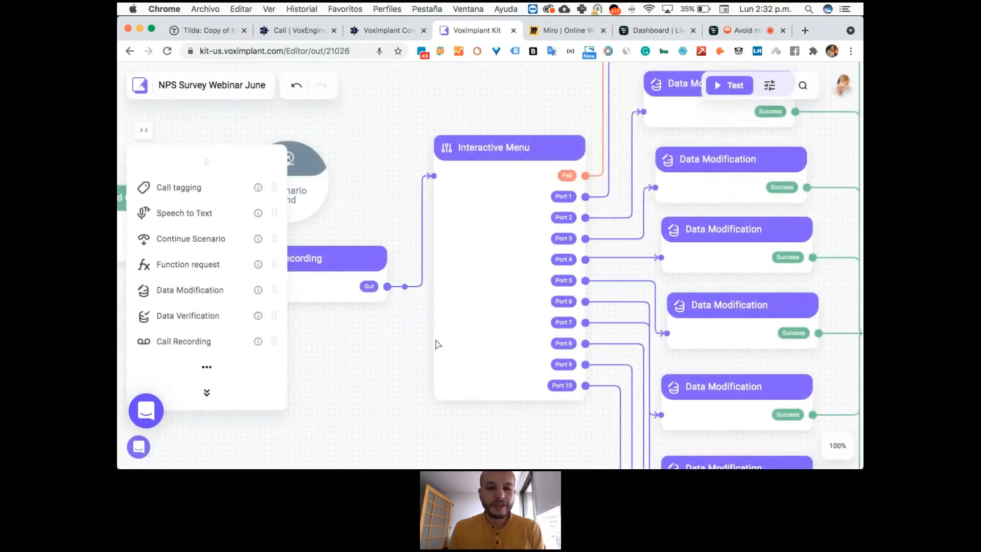
pyautogui.scroll(-3, 386, 363)
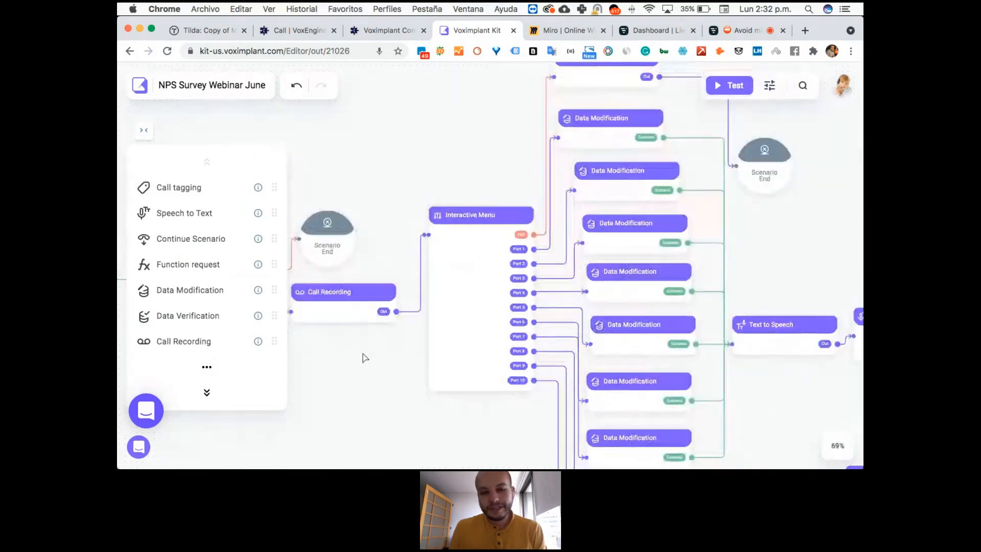
pyautogui.hscroll(-5, 491, 357)
pyautogui.hscroll(-3, 498, 358)
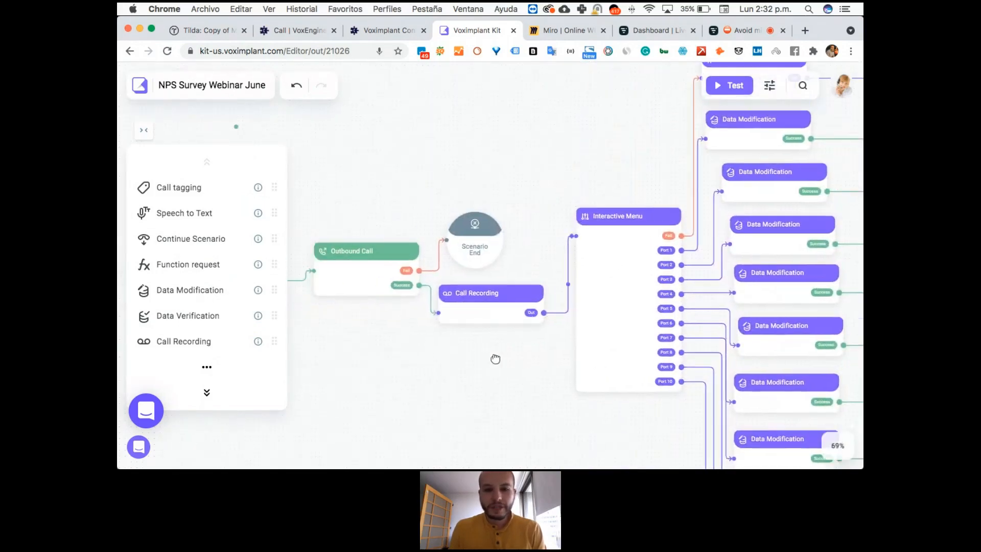
pyautogui.scroll(-3, 493, 357)
pyautogui.scroll(2, 634, 185)
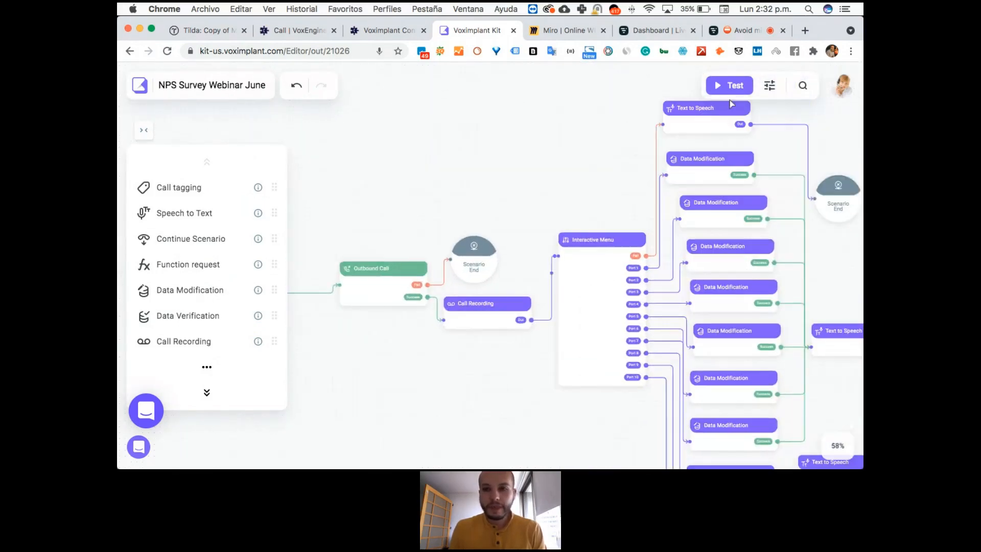
pyautogui.click(732, 85)
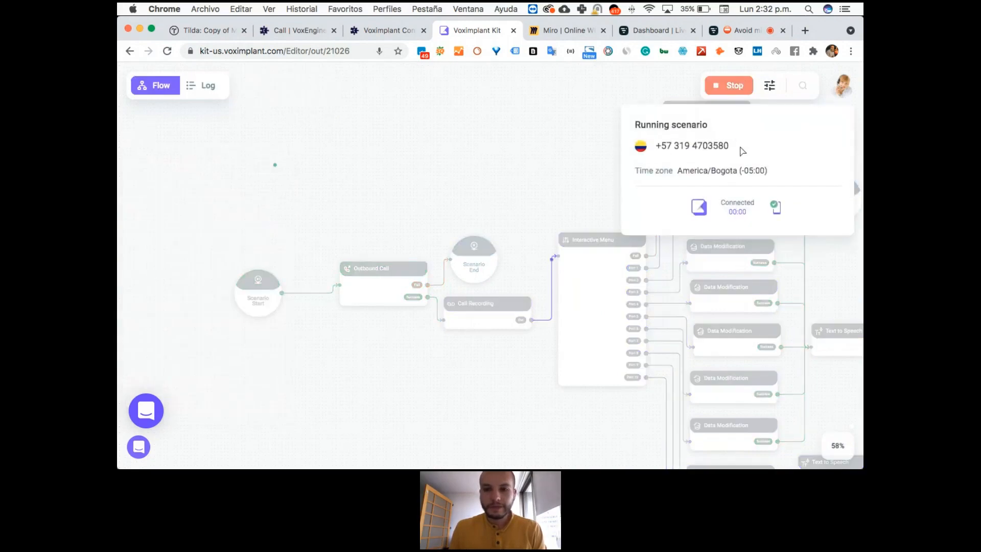
pyautogui.click(736, 88)
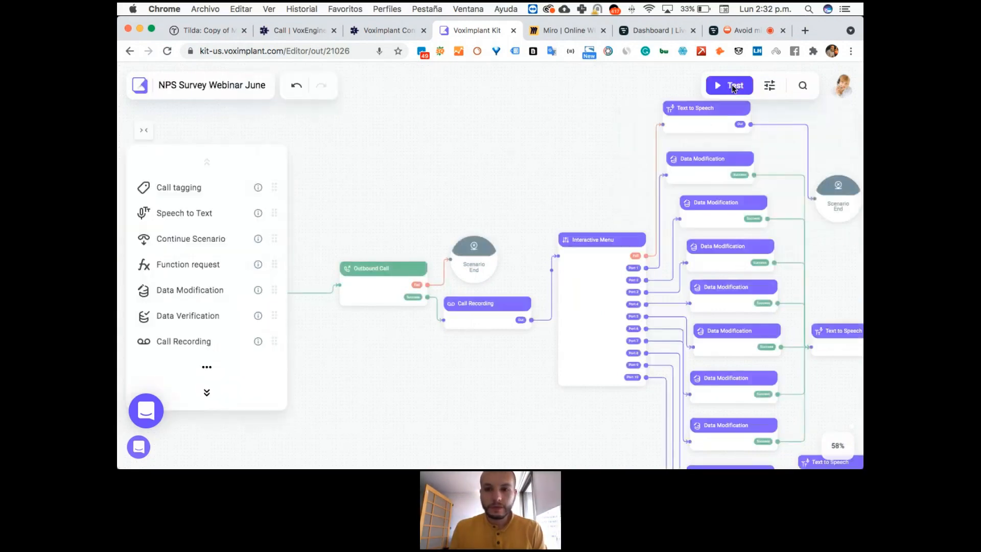
# Run the test call again with the same execution parameters and exit test mode once the call has finished.
pyautogui.click(732, 85)
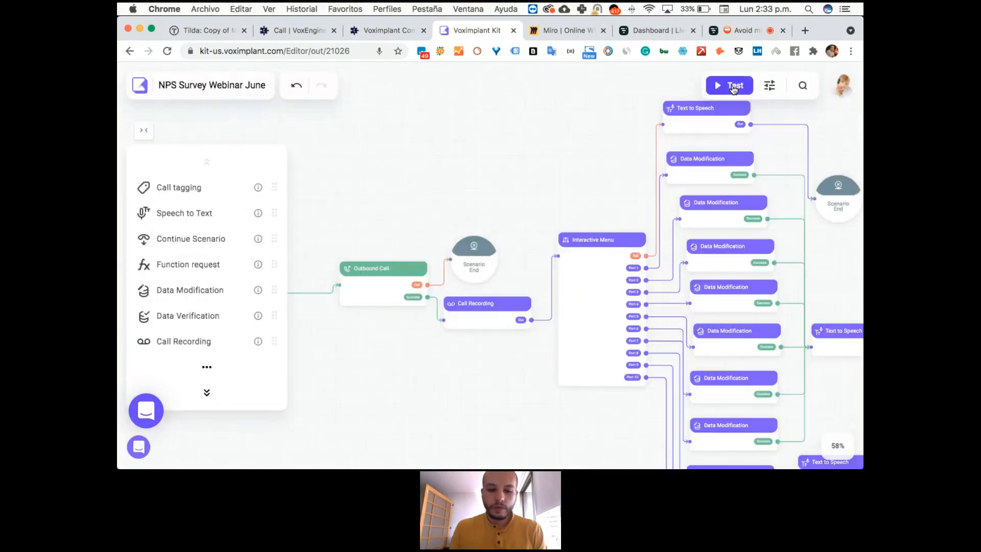
pyautogui.click(734, 88)
pyautogui.click(733, 88)
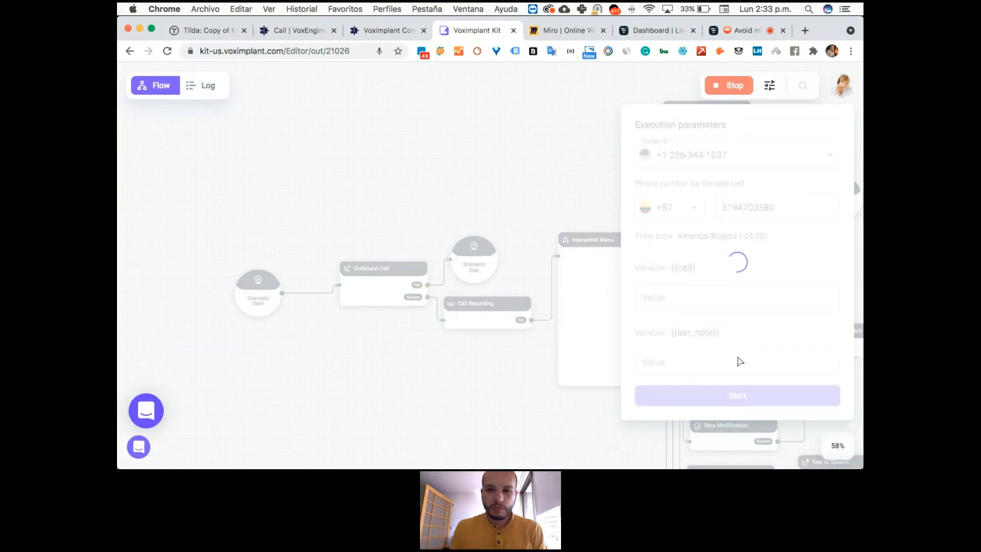
pyautogui.click(736, 399)
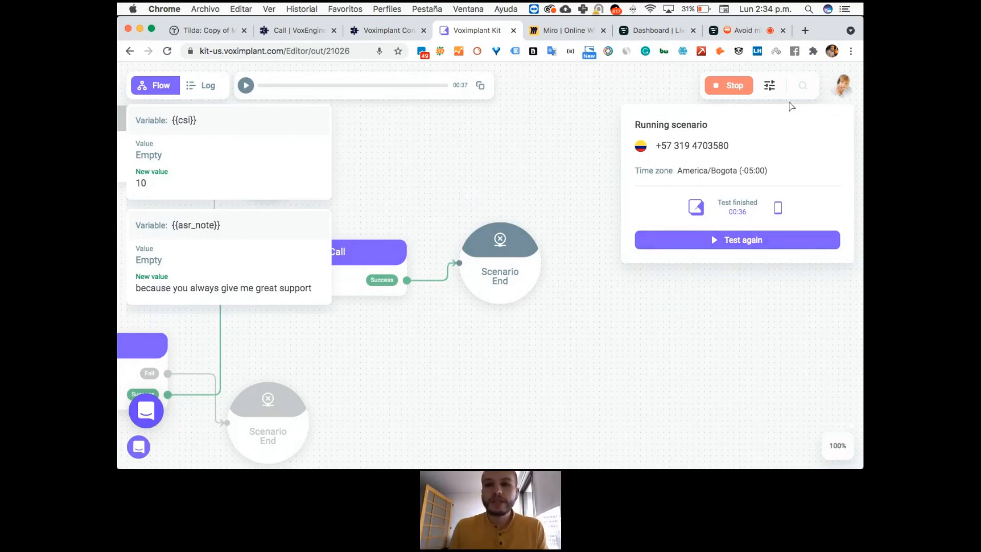
pyautogui.click(736, 86)
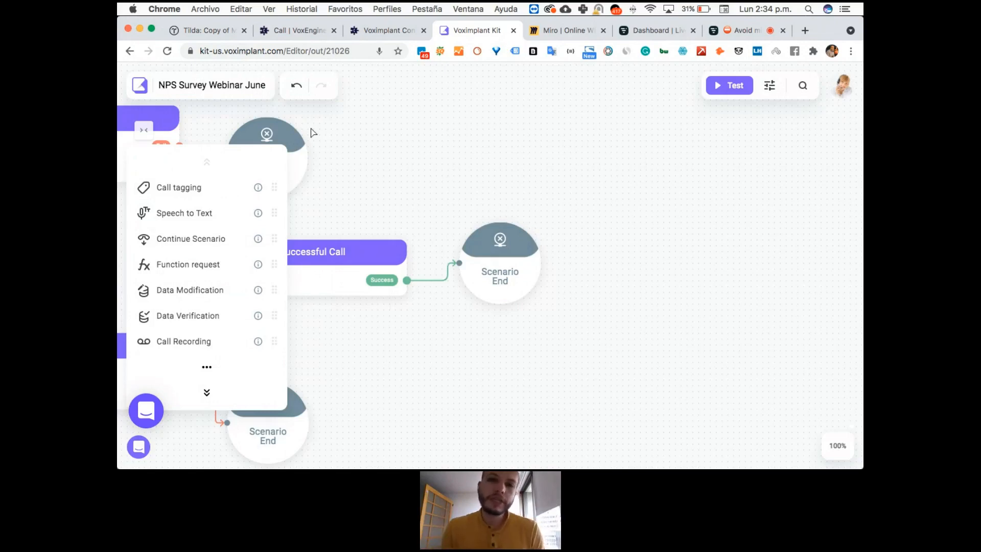
# Leave the editor and create a new inbound scenario from the Inbound call processing 24/7 template in the full template gallery.
pyautogui.click(139, 86)
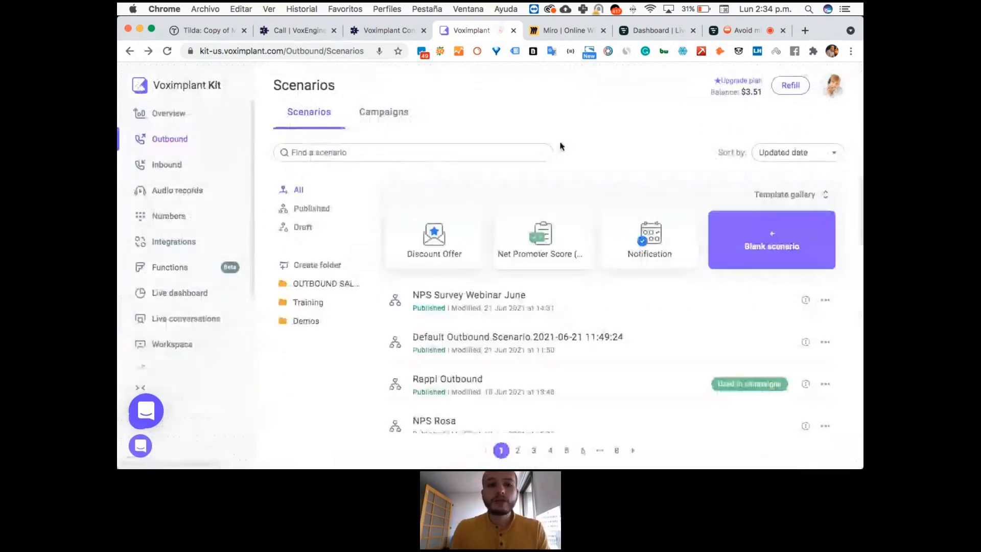
pyautogui.click(179, 165)
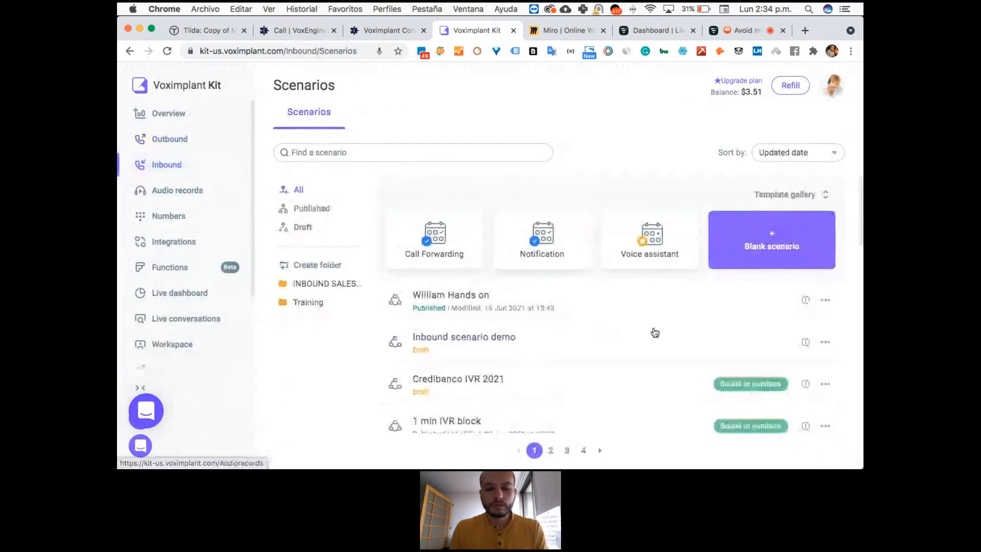
pyautogui.click(801, 194)
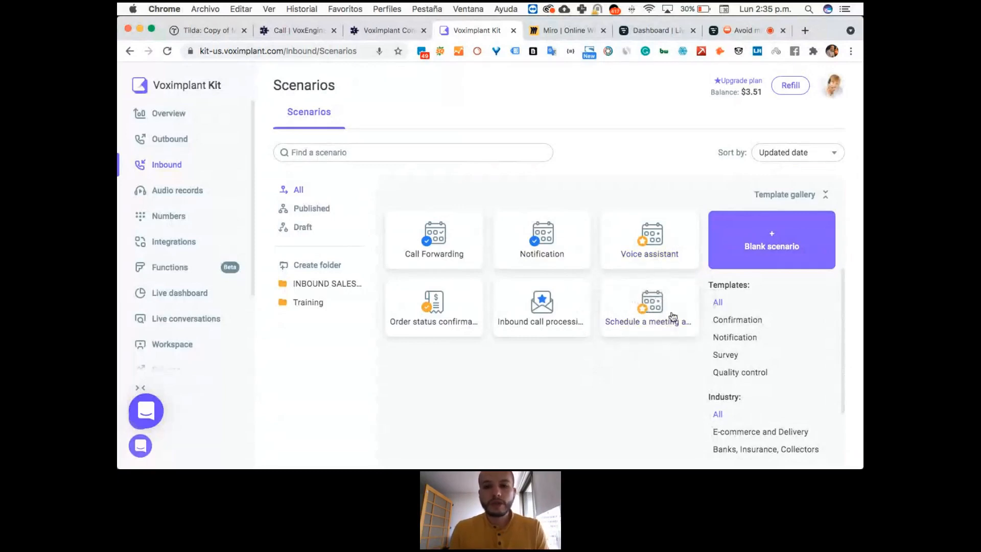
pyautogui.click(562, 303)
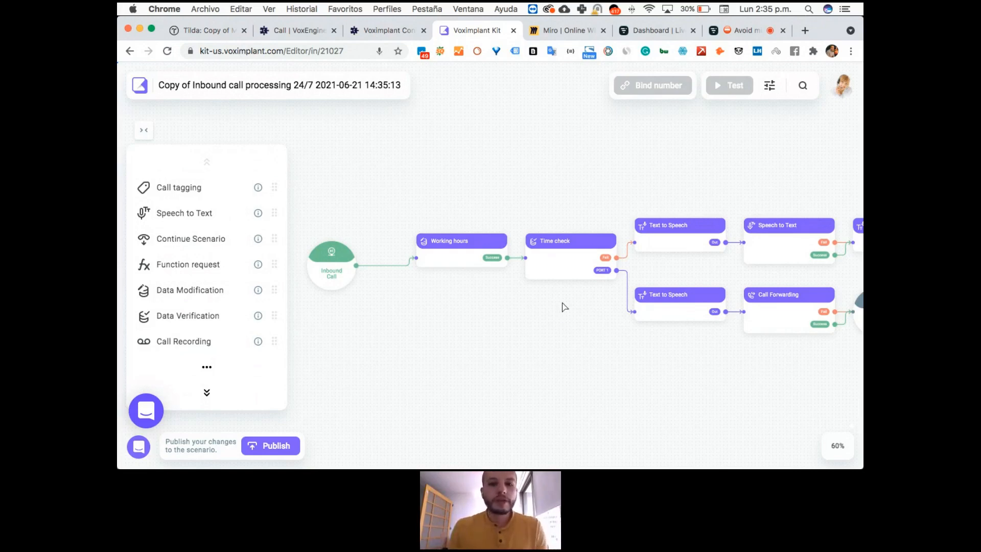
# Rename the new inbound scenario as Call Attribution Webinar.
pyautogui.click(228, 88)
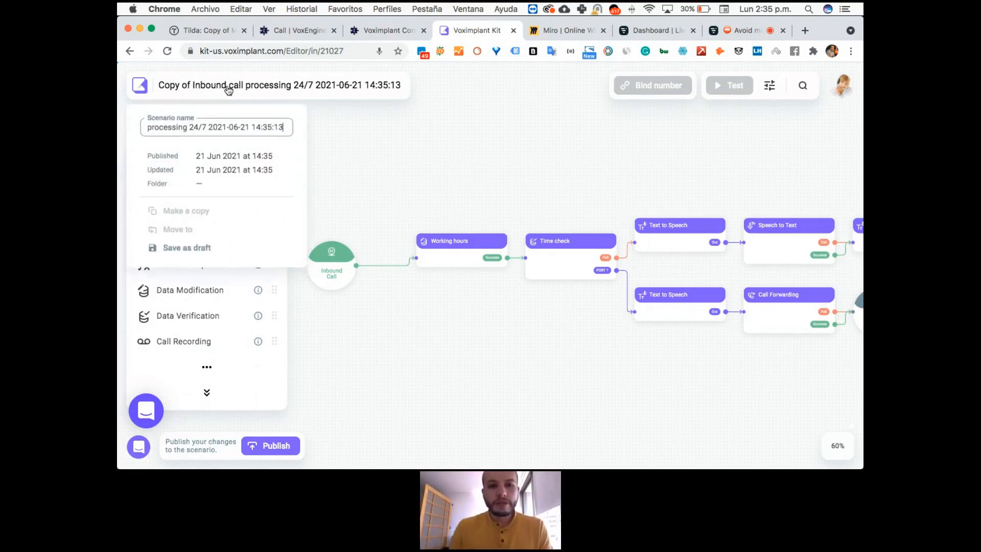
pyautogui.tripleClick(220, 131)
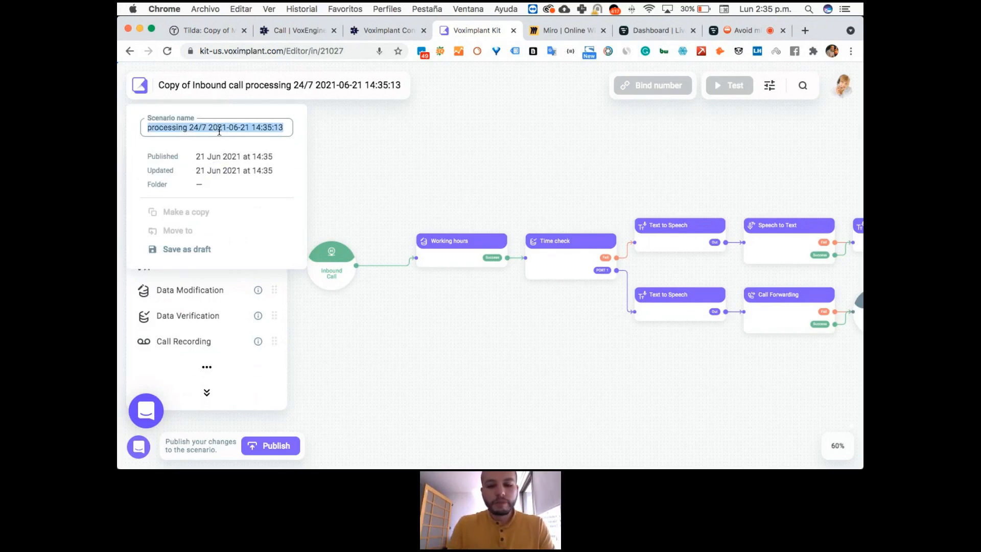
pyautogui.write('Call')
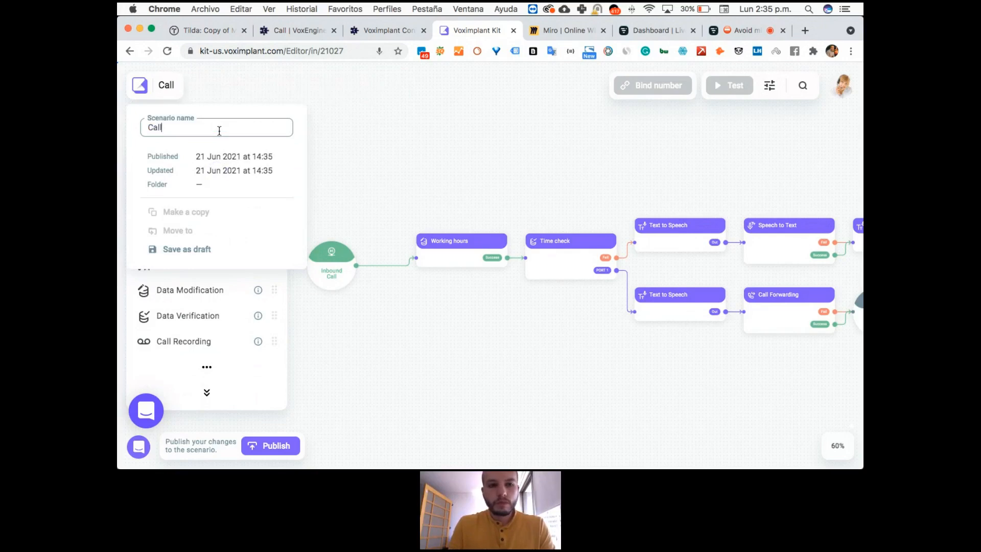
pyautogui.write(' Attribution Webinat')
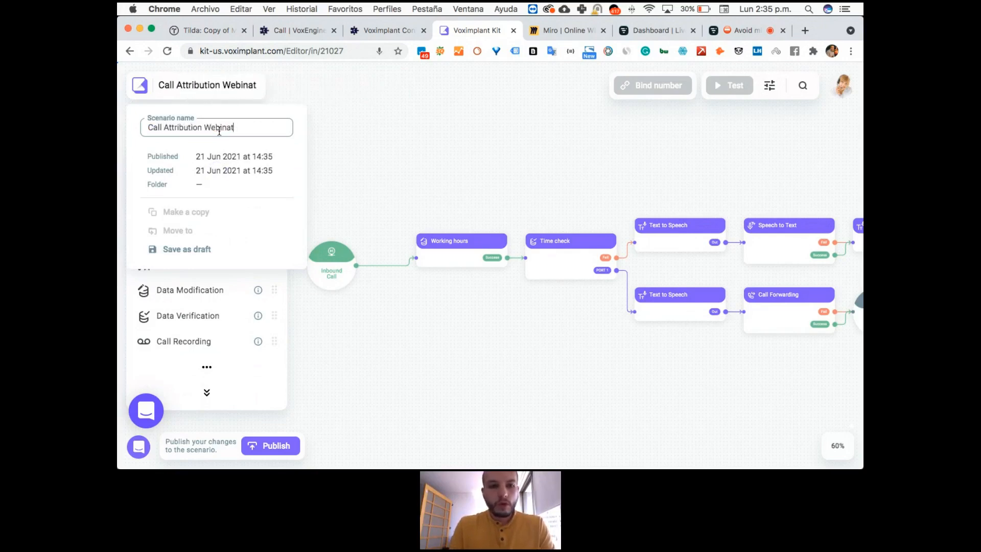
pyautogui.press('Return')
pyautogui.click(397, 151)
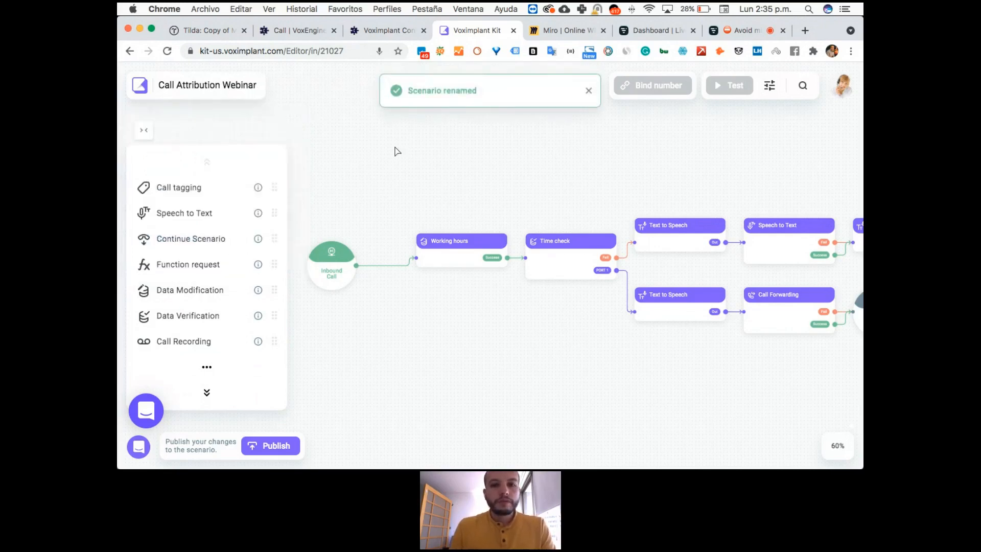
# Open the Working hours block to examine its variable and CHECK_HOURS value.
pyautogui.moveTo(473, 315); pyautogui.dragTo(491, 292)
pyautogui.scroll(5, 493, 292)
pyautogui.scroll(-6, 492, 292)
pyautogui.scroll(3, 492, 292)
pyautogui.scroll(-5, 492, 292)
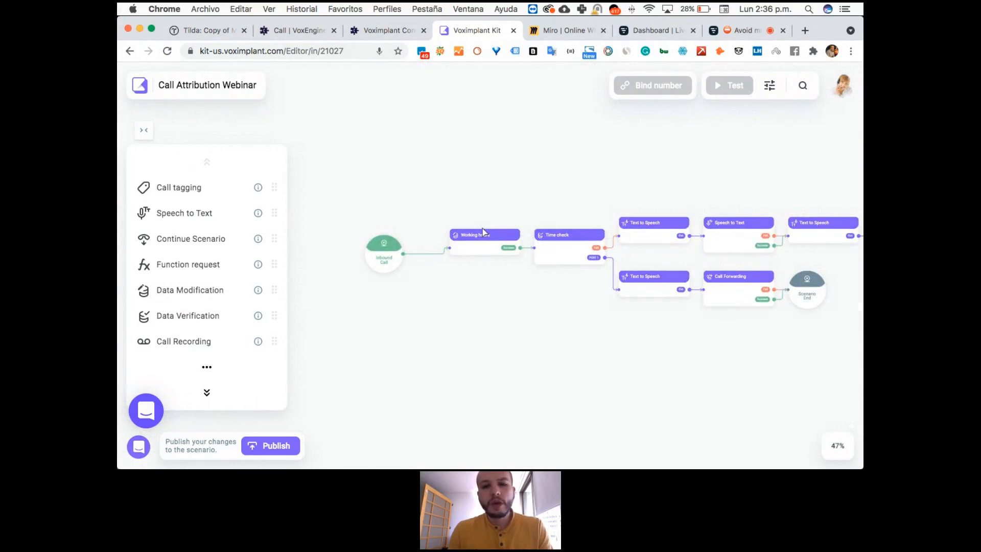
pyautogui.click(483, 252)
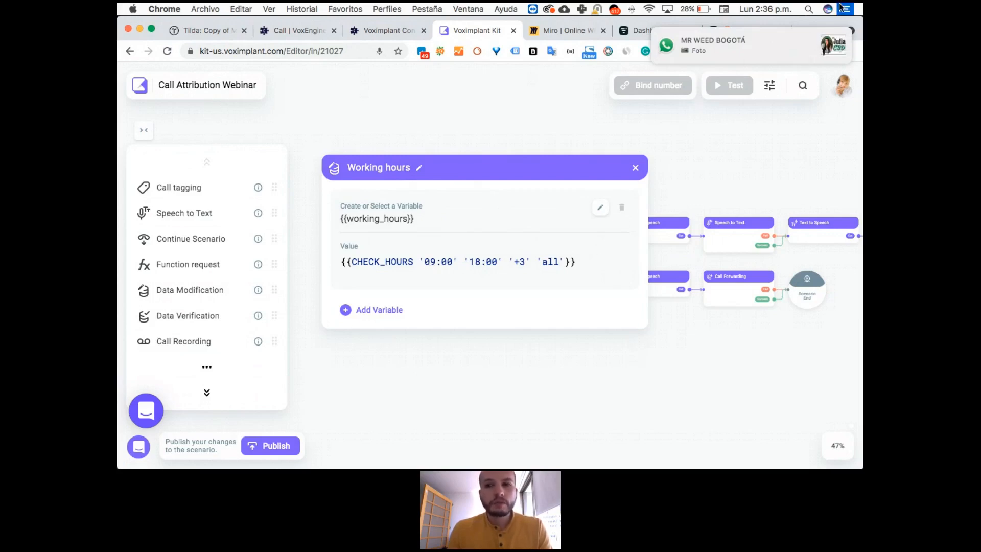
# Turn on Do Not Disturb in the macOS notification center and return to the scenario editor.
pyautogui.click(844, 8)
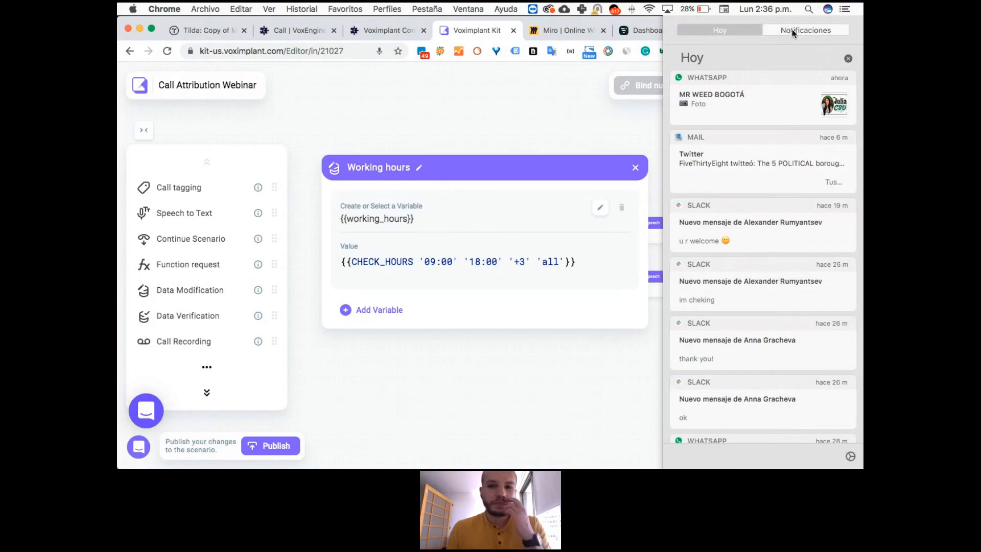
pyautogui.click(817, 29)
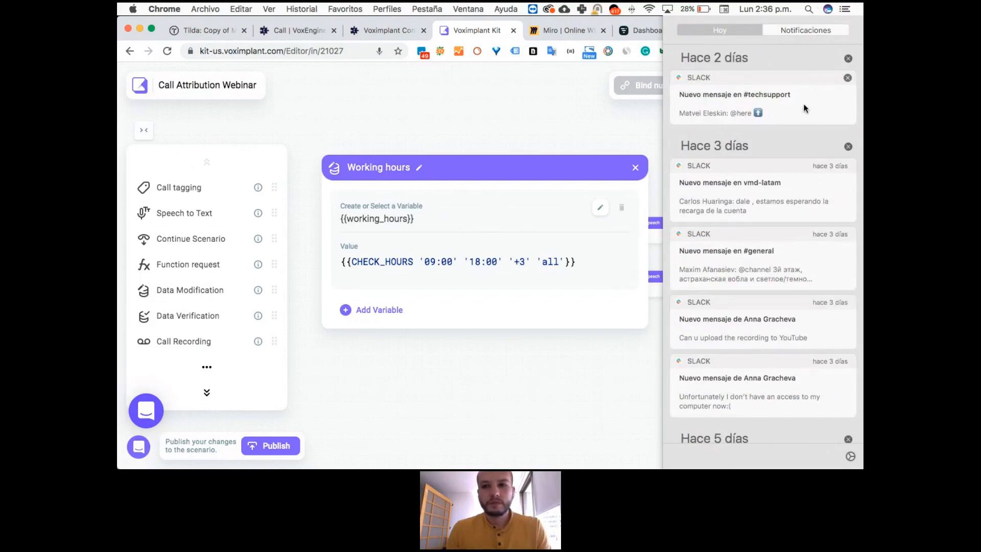
pyautogui.scroll(3, 805, 109)
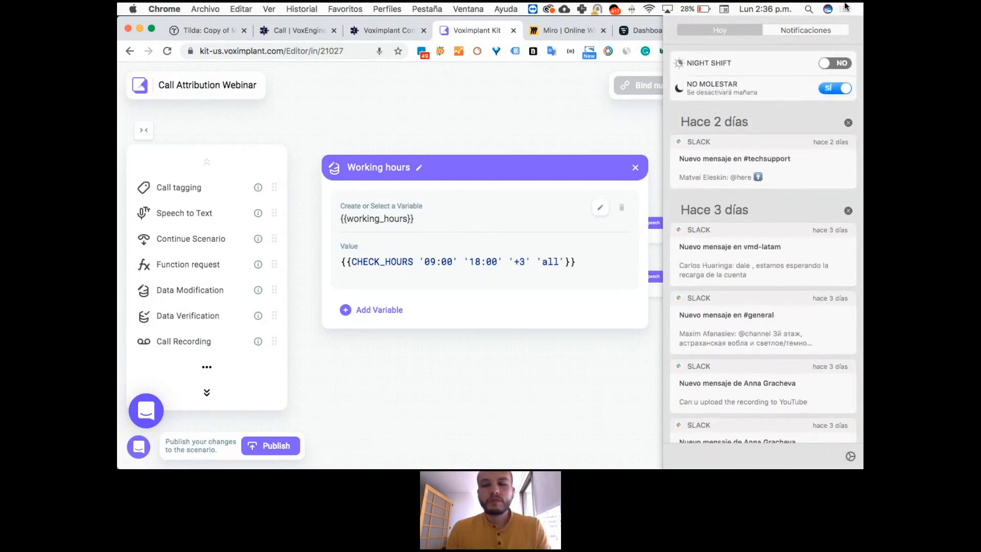
pyautogui.click(586, 67)
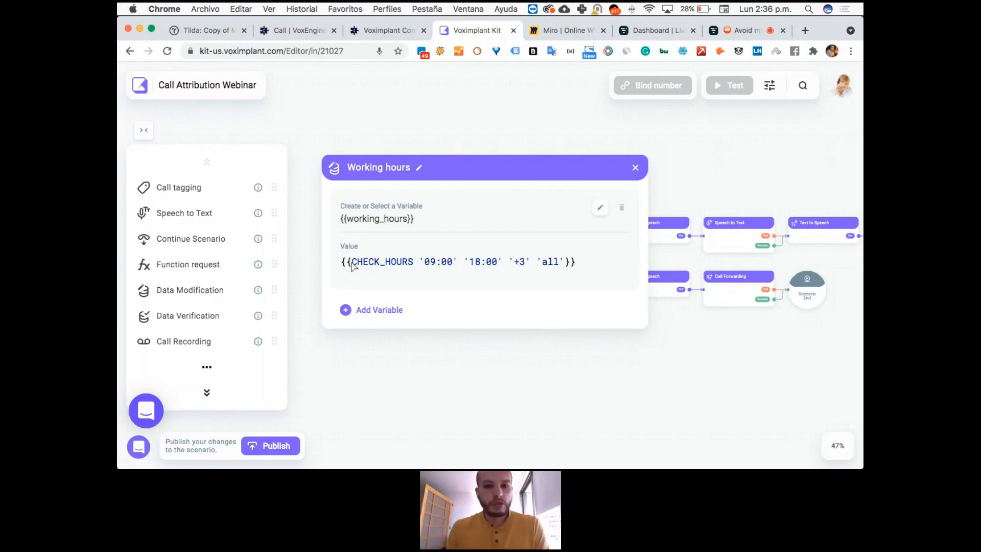
# Close the Working hours settings and review the variable, condition and value of PORT 1 in the Time check block.
pyautogui.click(635, 168)
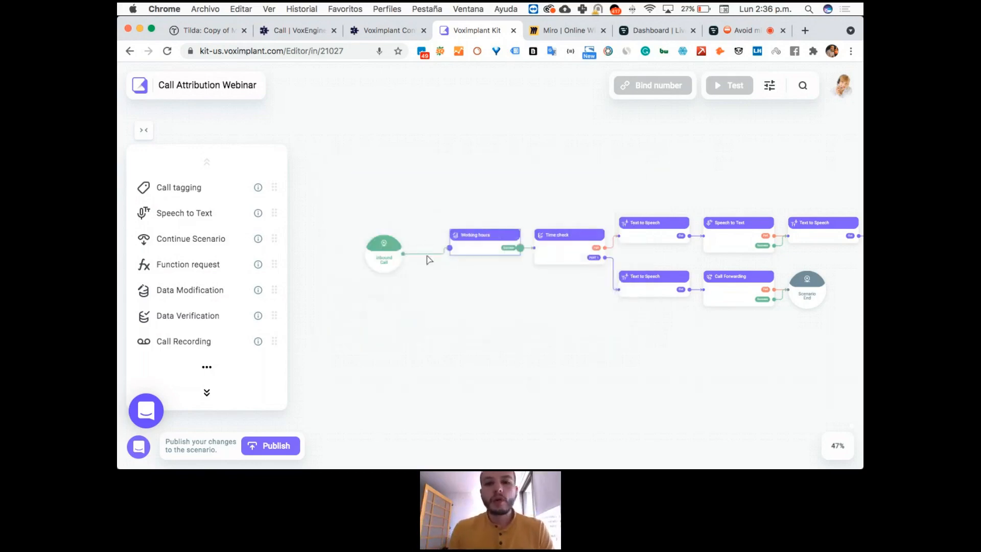
pyautogui.click(563, 252)
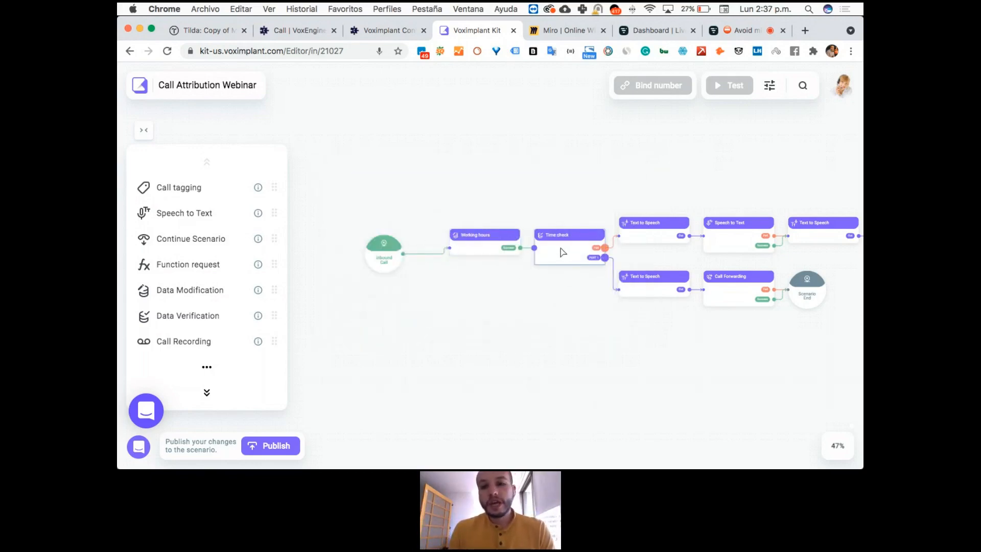
pyautogui.scroll(2, 604, 287)
pyautogui.scroll(2, 604, 287)
pyautogui.scroll(-6, 604, 287)
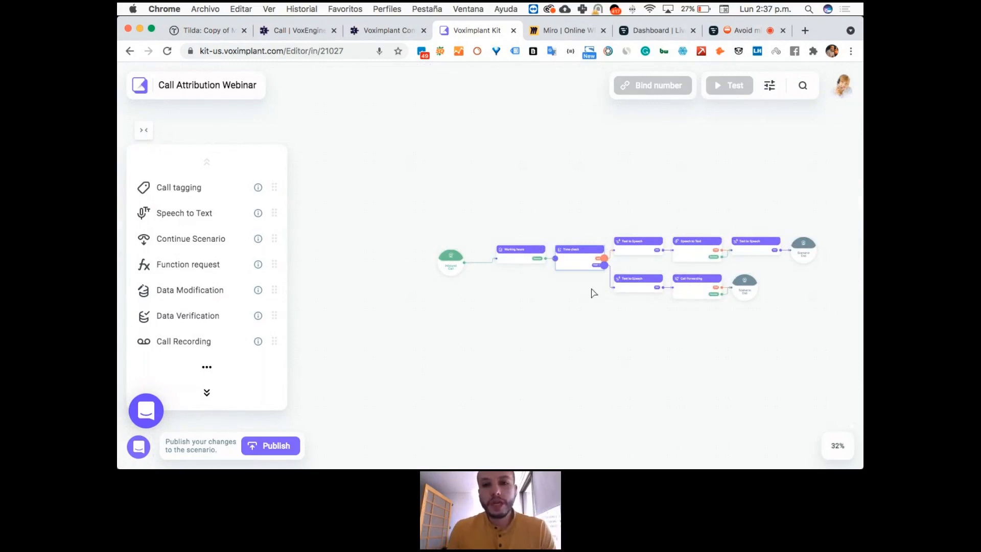
pyautogui.scroll(4, 604, 287)
pyautogui.hscroll(4, 519, 286)
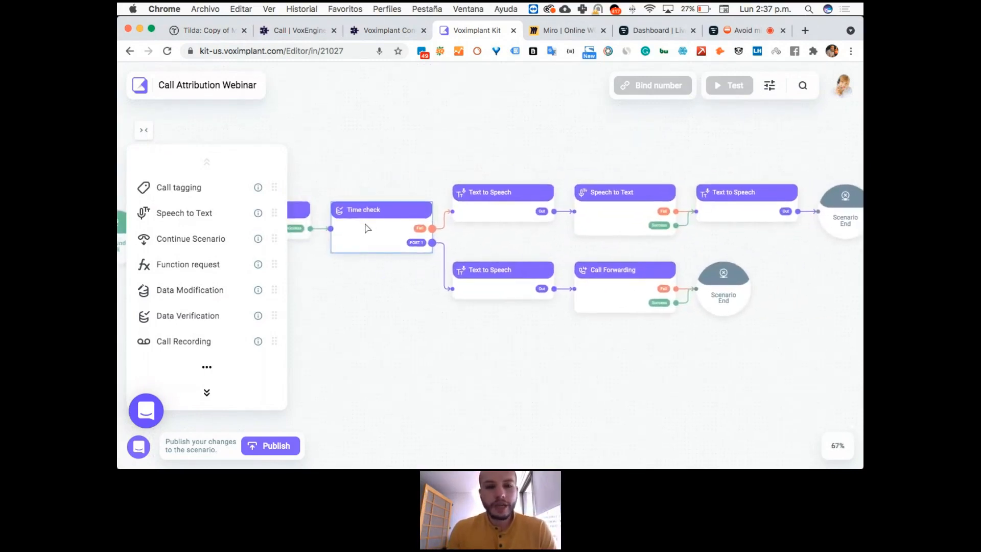
pyautogui.click(440, 352)
pyautogui.click(390, 230)
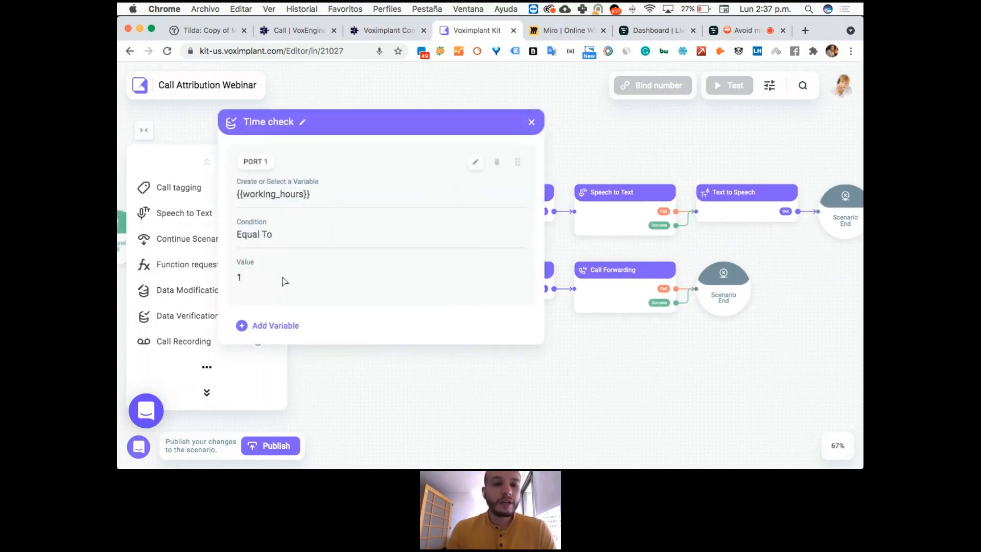
pyautogui.click(529, 121)
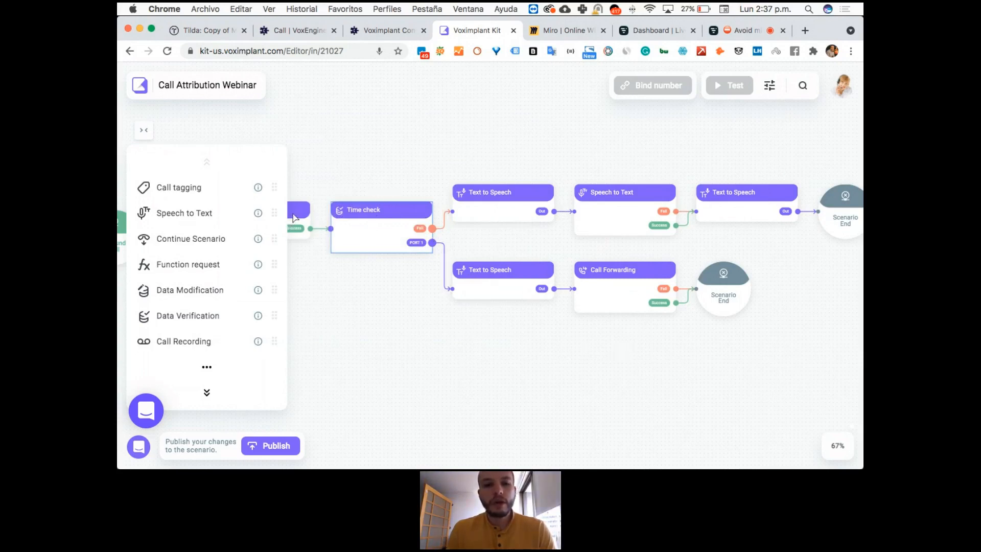
# Reopen the Working hours block to recheck its hours, time zone and days arguments, and close it.
pyautogui.moveTo(446, 176); pyautogui.dragTo(587, 165)
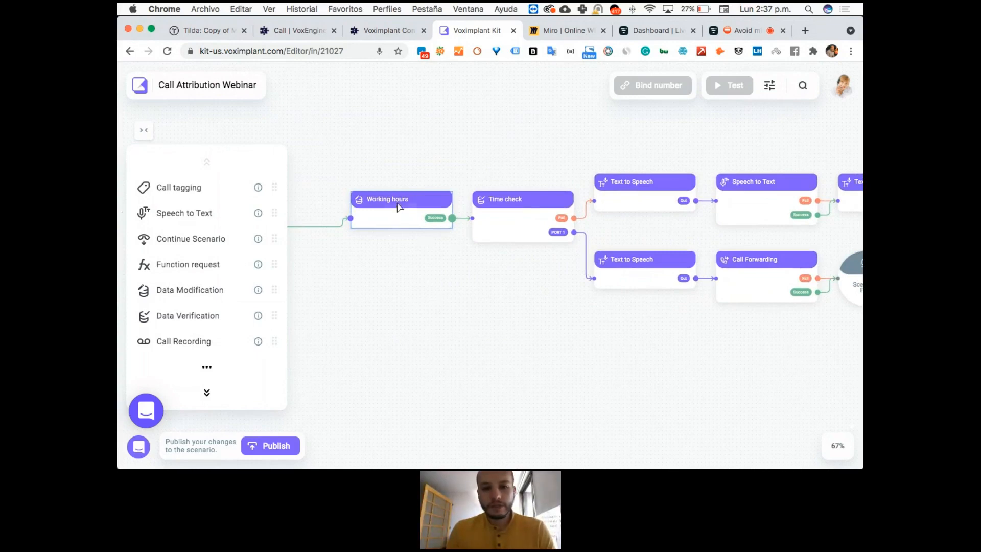
pyautogui.click(399, 207)
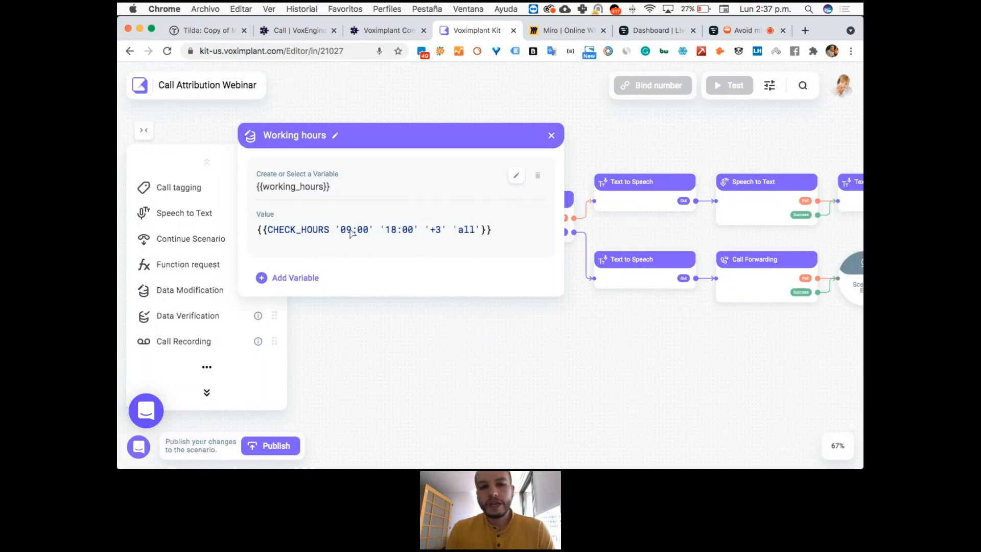
pyautogui.click(553, 135)
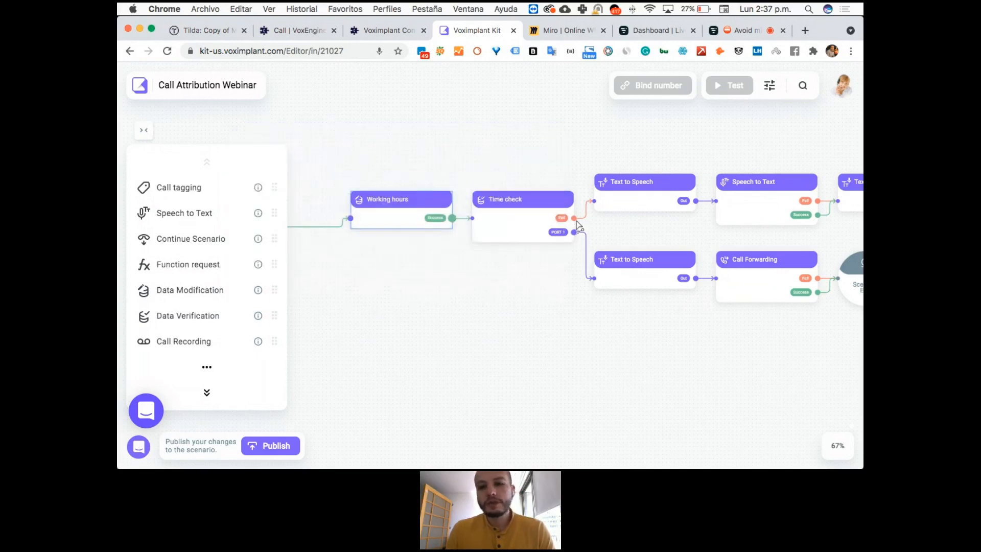
# Trace the flow from Working hours through Time check along its Fail and PORT 1 branches to the scenario ends.
pyautogui.click(637, 197)
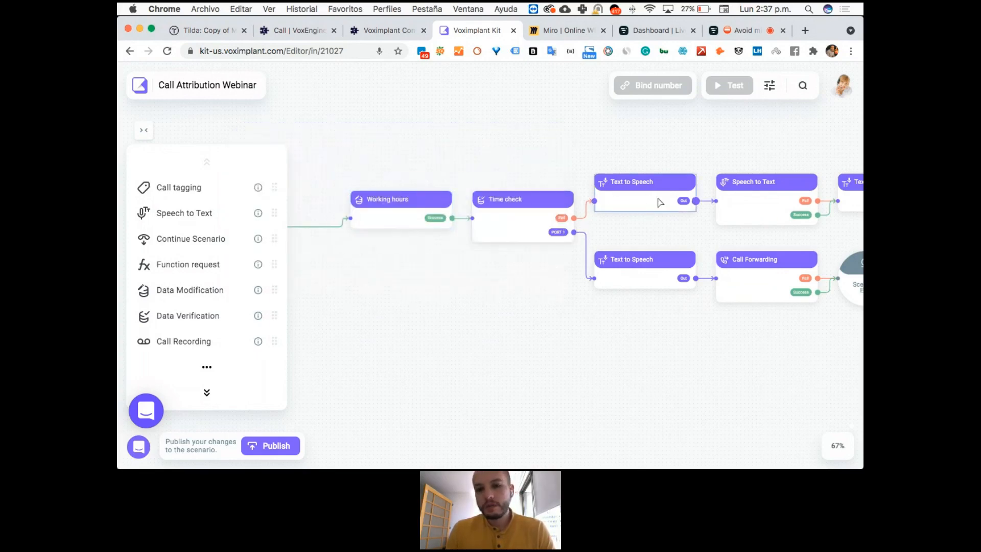
pyautogui.hscroll(2, 670, 221)
pyautogui.hscroll(5, 527, 231)
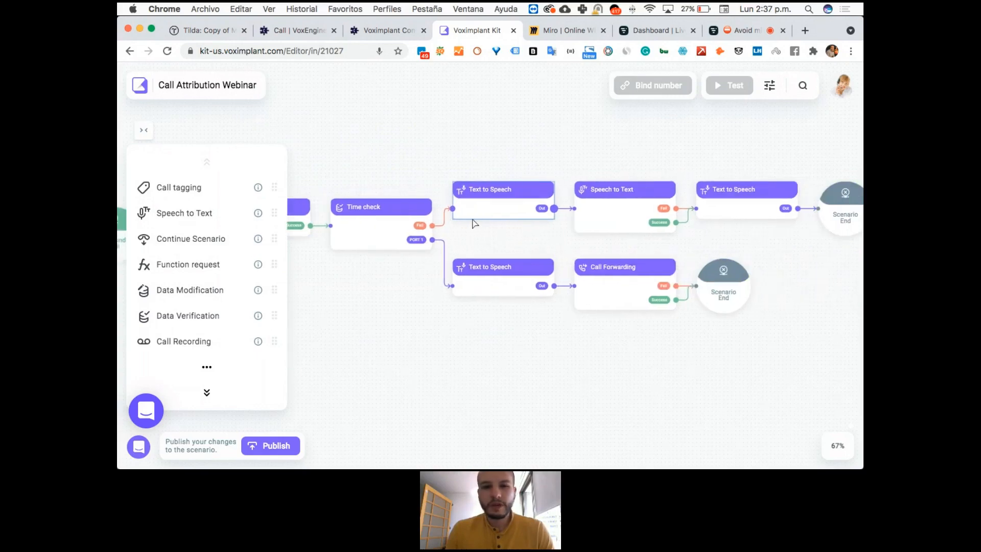
pyautogui.hscroll(-3, 533, 221)
pyautogui.click(357, 218)
pyautogui.click(480, 235)
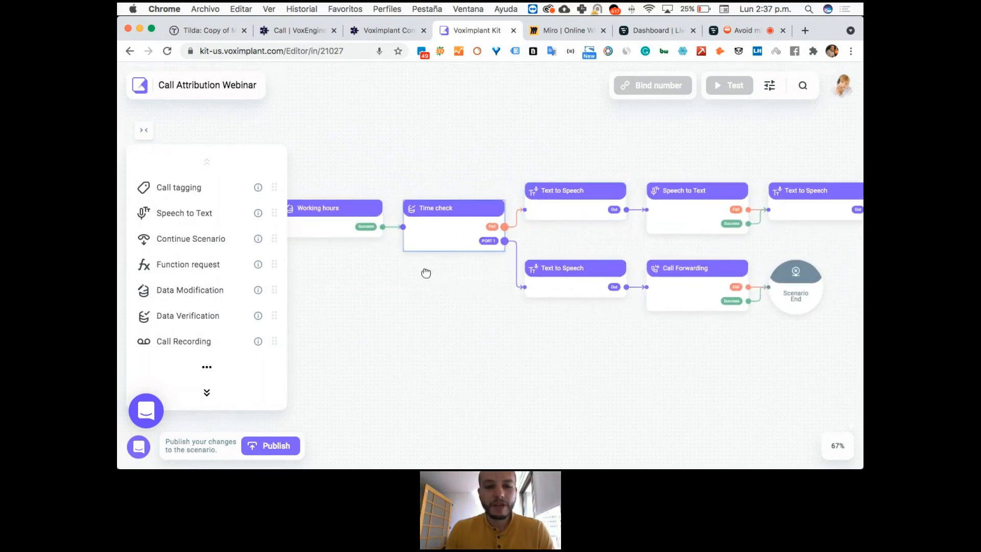
pyautogui.hscroll(-2, 439, 266)
pyautogui.click(344, 234)
pyautogui.click(474, 237)
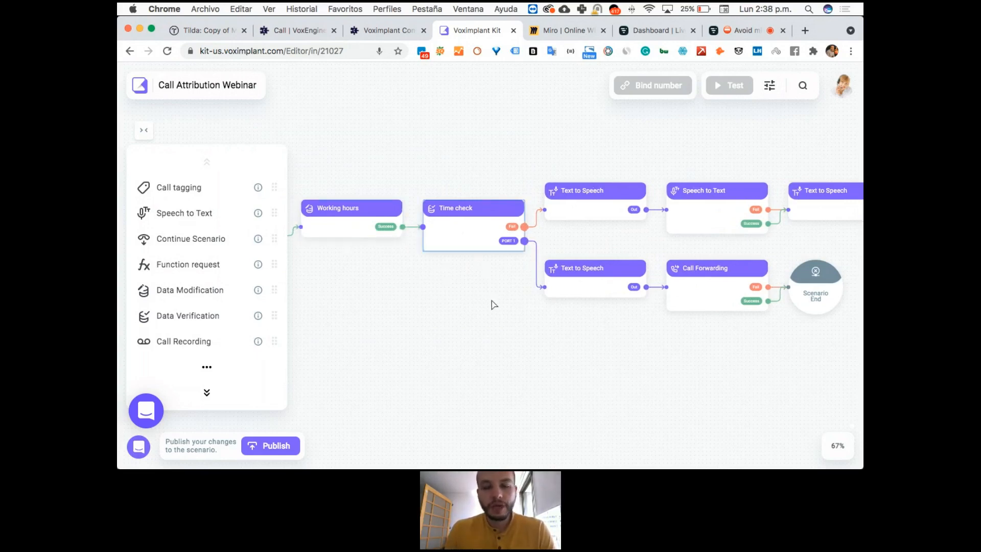
pyautogui.moveTo(614, 239); pyautogui.dragTo(428, 216)
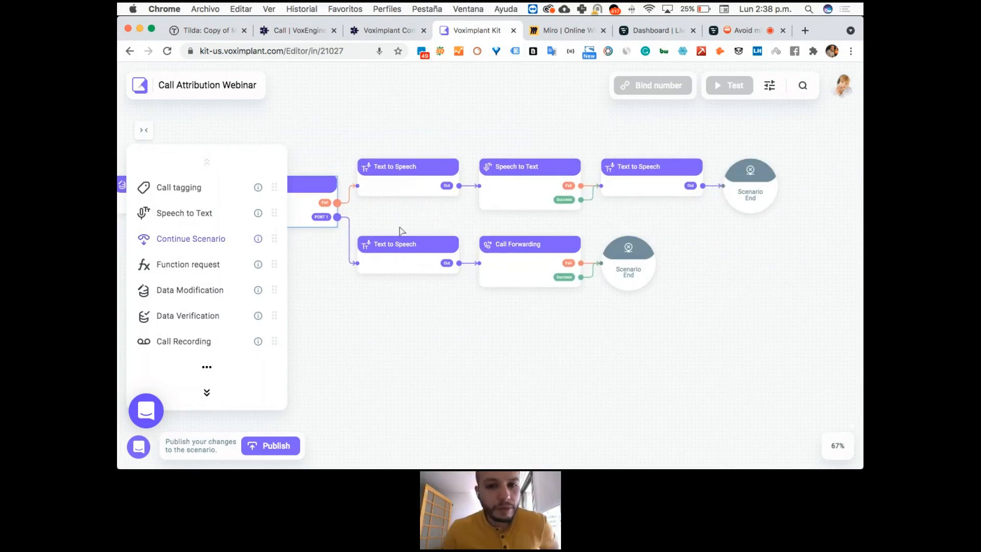
pyautogui.moveTo(512, 236); pyautogui.dragTo(574, 235)
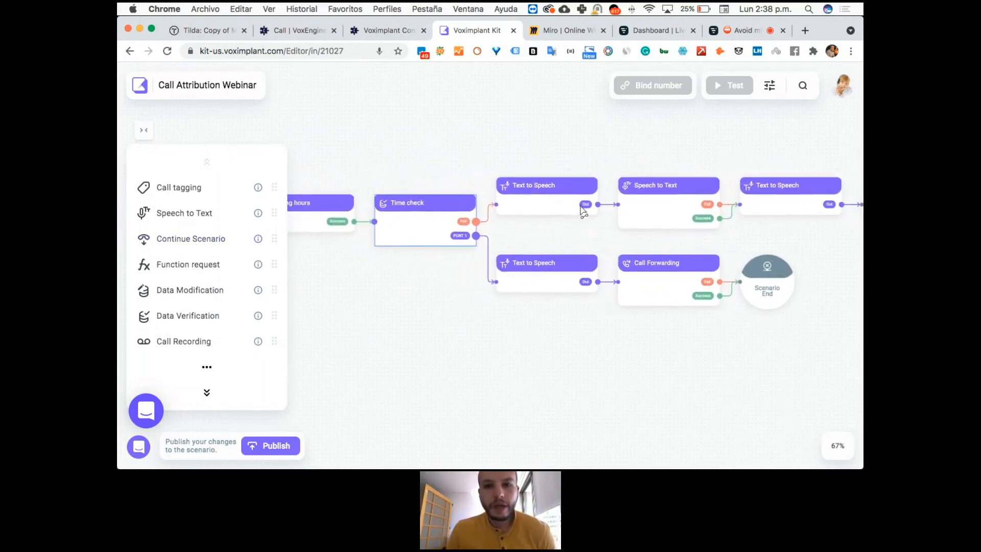
# Read the message texts of the Text to Speech blocks on the working-hours and after-hours branches.
pyautogui.click(546, 203)
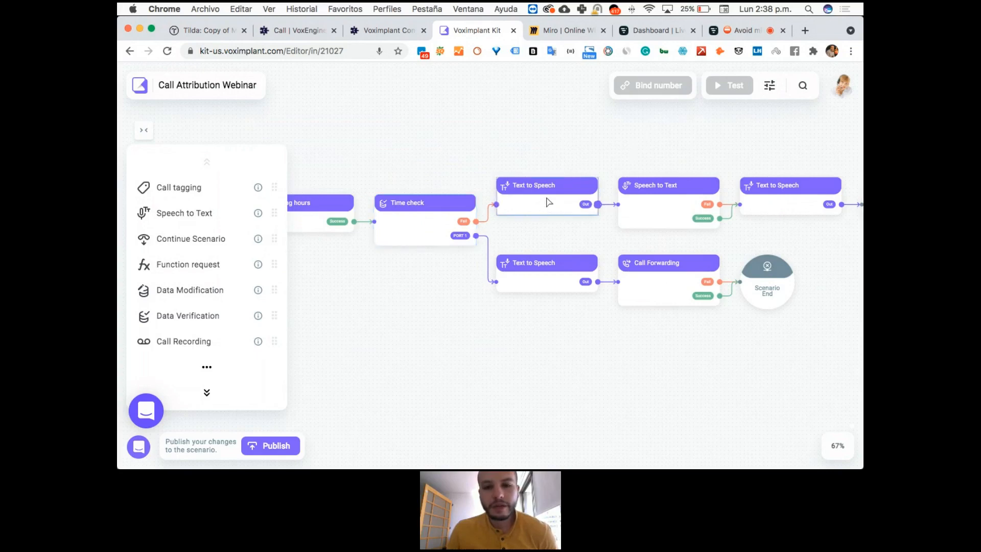
pyautogui.click(549, 267)
pyautogui.click(549, 267)
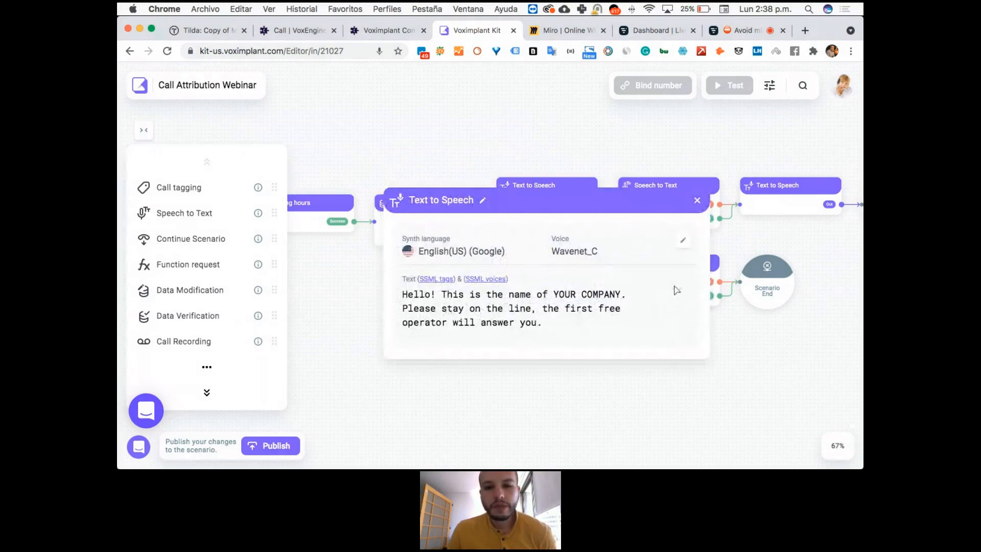
pyautogui.click(697, 200)
pyautogui.click(550, 208)
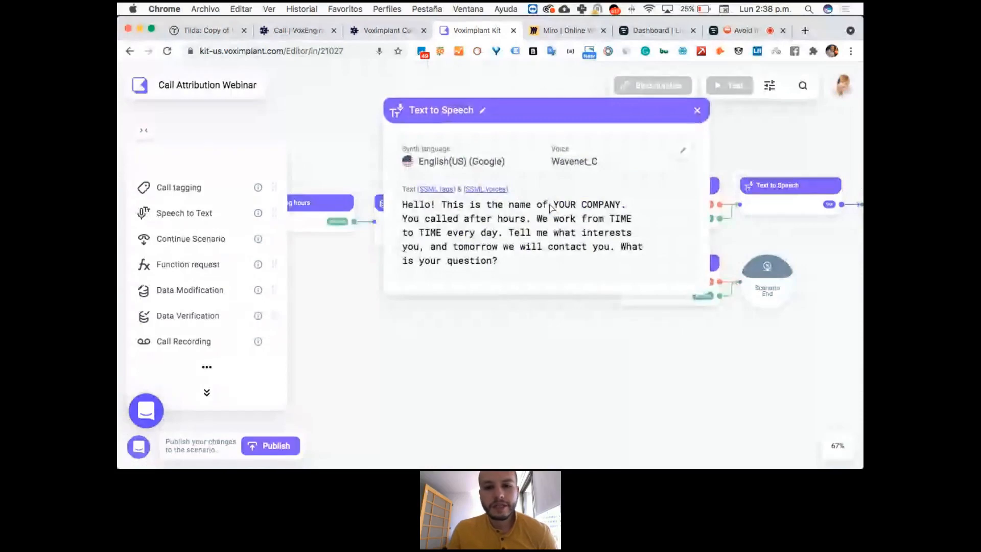
pyautogui.click(696, 110)
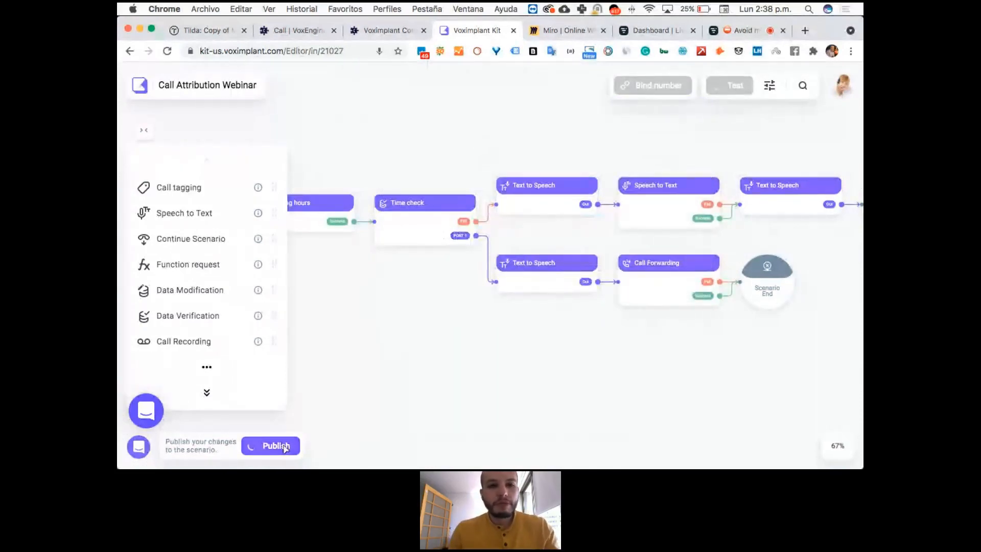
# Publish the Call Attribution Webinar scenario without a comment.
pyautogui.click(276, 445)
pyautogui.click(384, 301)
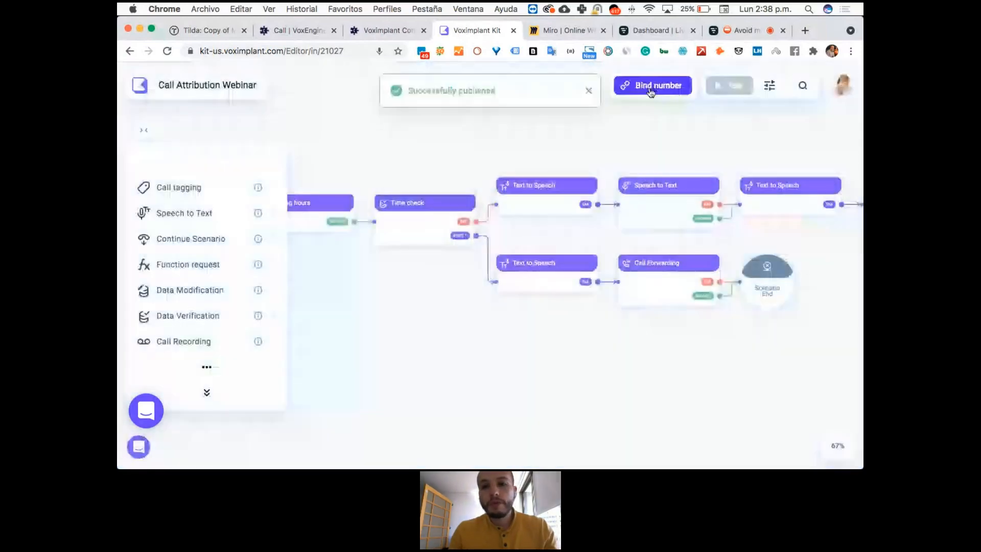
# Start binding numbers to the scenario and add the two unbound US phone numbers from the available list.
pyautogui.click(651, 87)
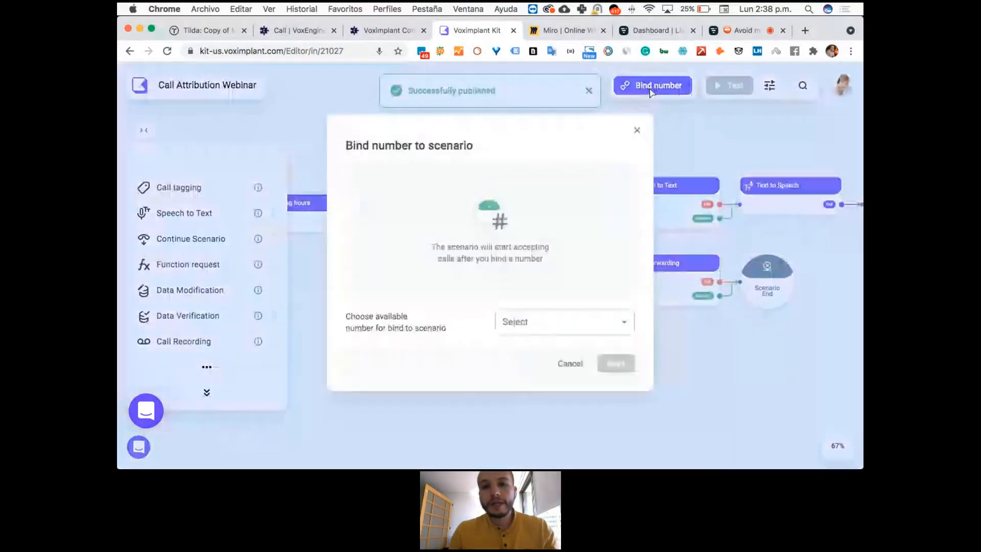
pyautogui.click(576, 323)
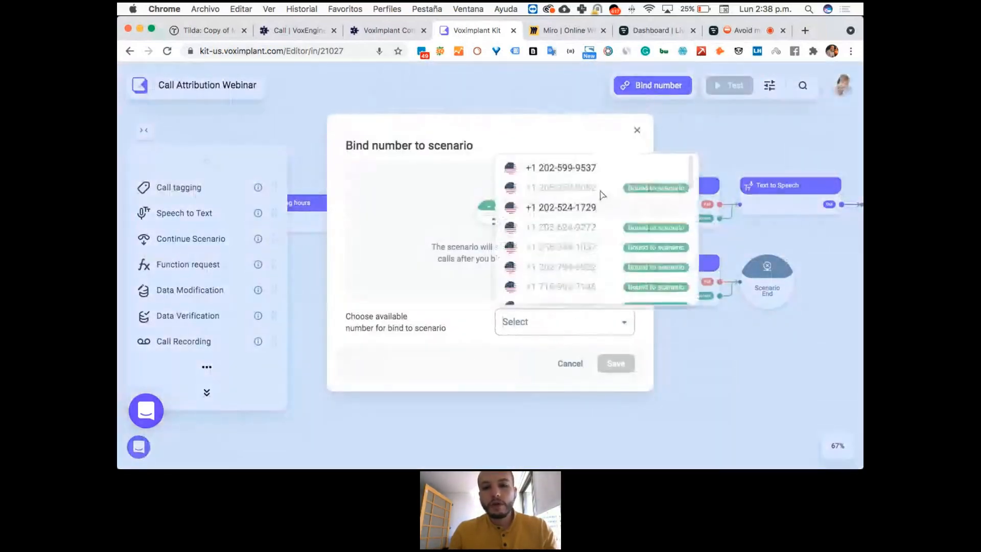
pyautogui.scroll(-5, 599, 218)
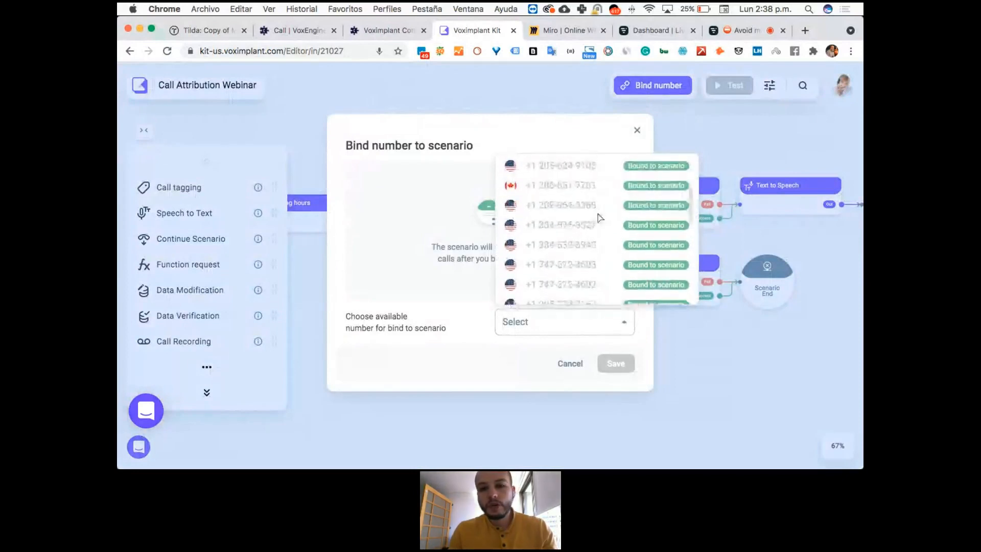
pyautogui.scroll(-5, 603, 262)
pyautogui.scroll(10, 603, 263)
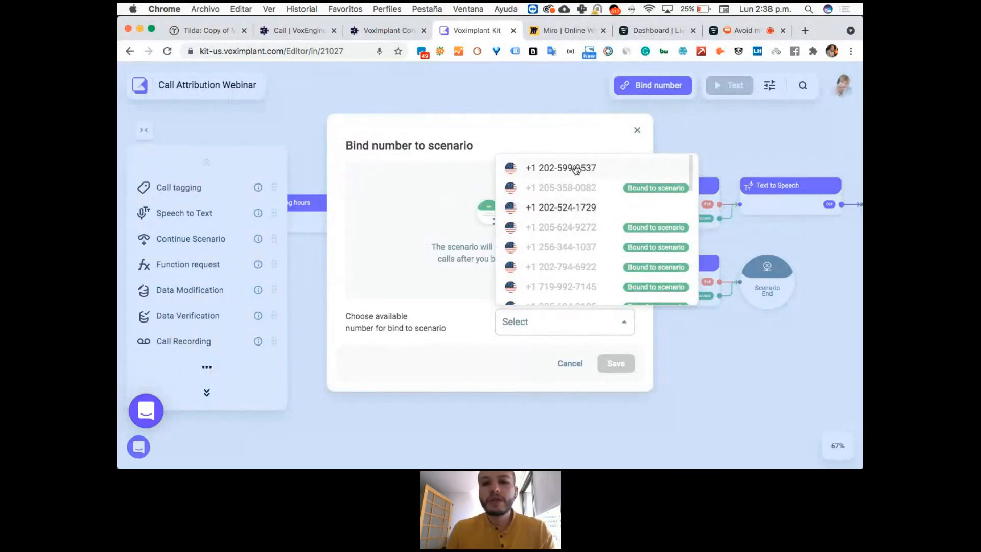
pyautogui.click(575, 168)
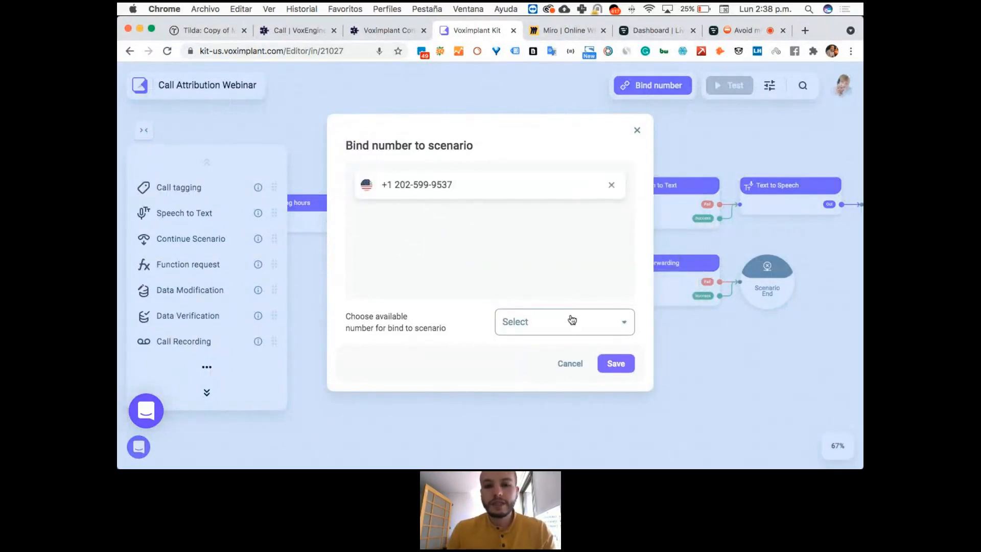
pyautogui.click(572, 320)
pyautogui.click(566, 189)
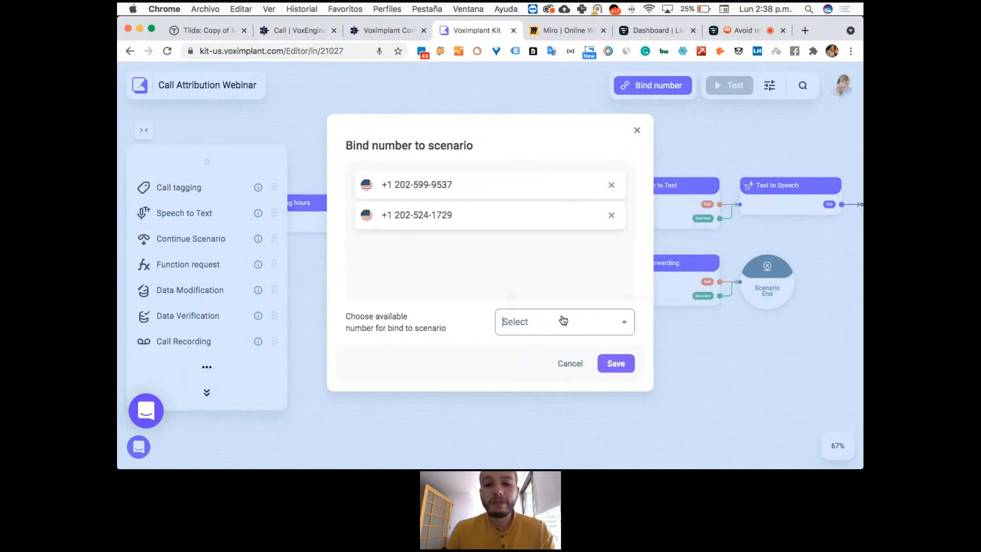
# Check the rest of the number list for other available numbers and save the two selected phone numbers to the scenario.
pyautogui.click(565, 320)
pyautogui.scroll(-3, 579, 239)
pyautogui.scroll(-3, 579, 239)
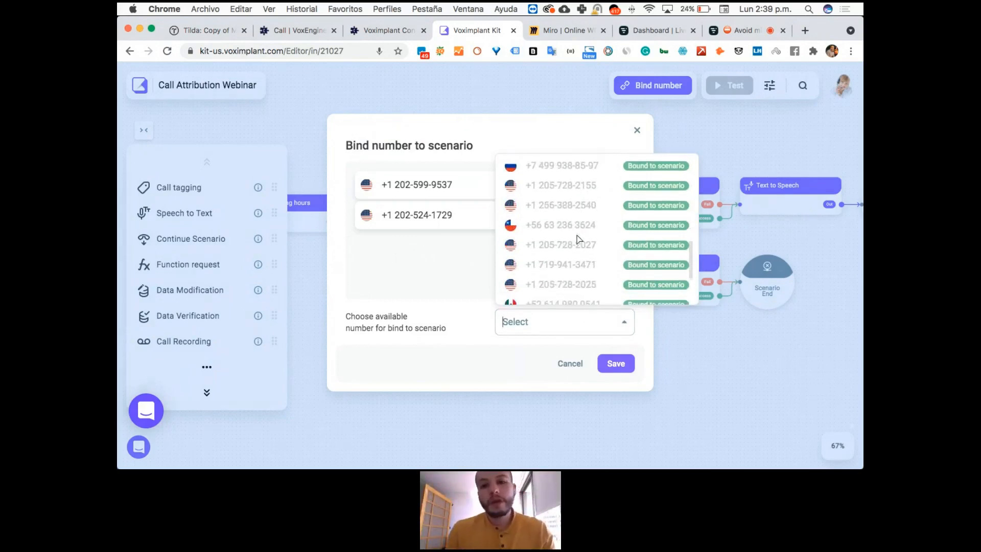
pyautogui.click(415, 269)
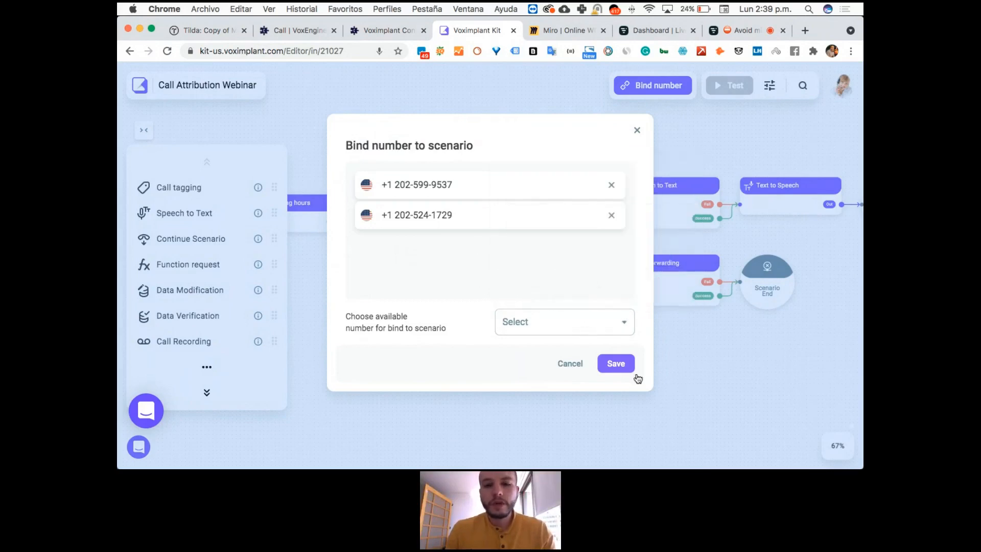
pyautogui.click(613, 362)
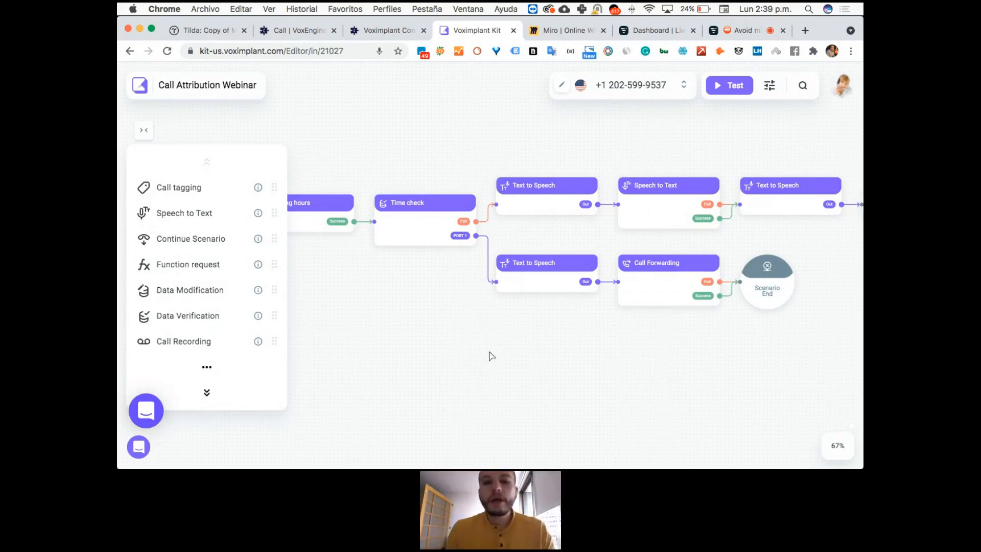
# Review the CHECK_HOURS value of the working_hours variable in the Working hours block.
pyautogui.moveTo(490, 356); pyautogui.dragTo(561, 359)
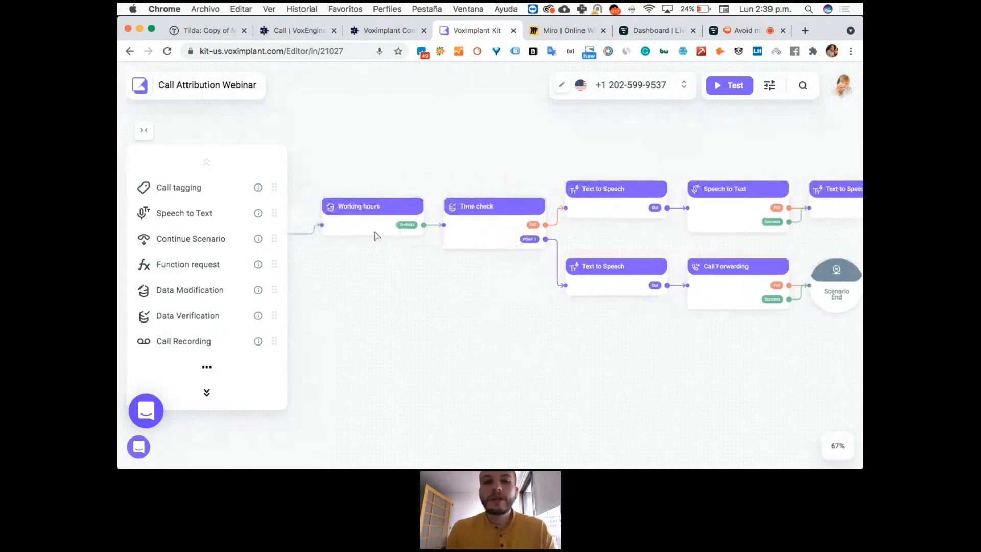
pyautogui.click(349, 221)
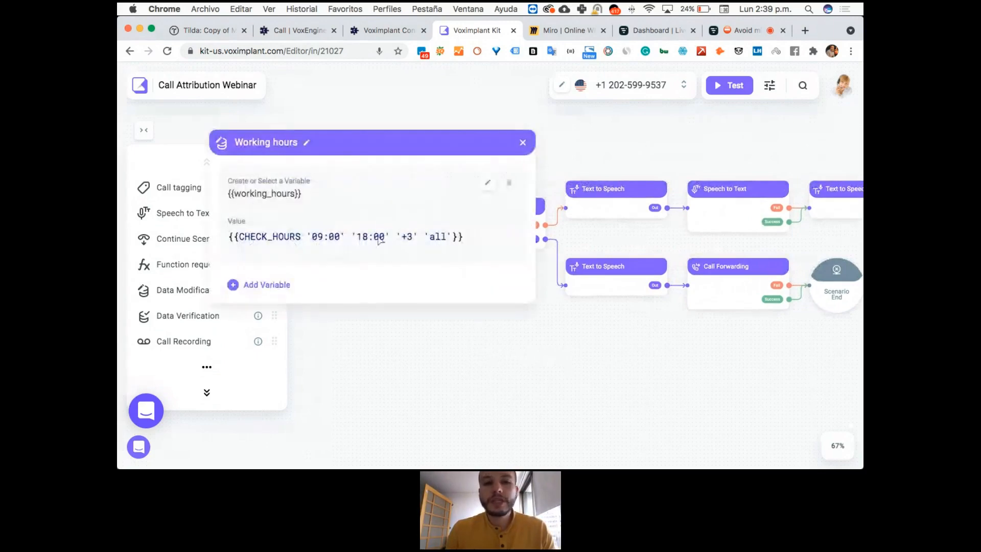
pyautogui.click(521, 144)
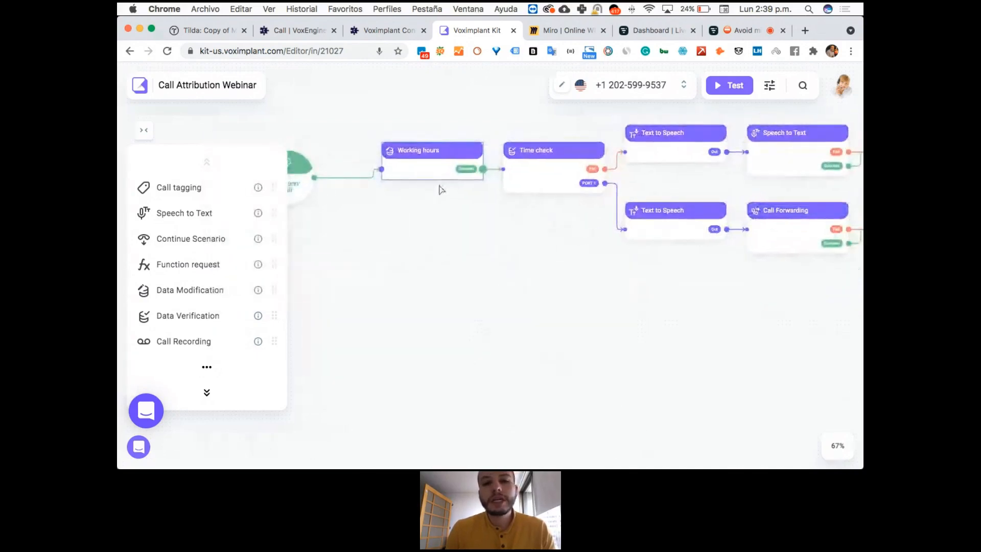
pyautogui.click(435, 168)
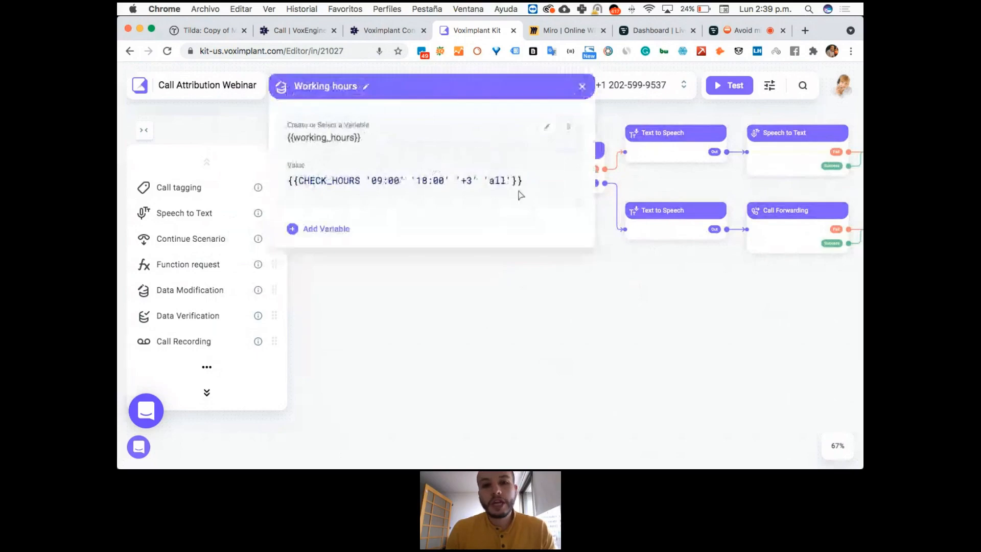
pyautogui.click(581, 89)
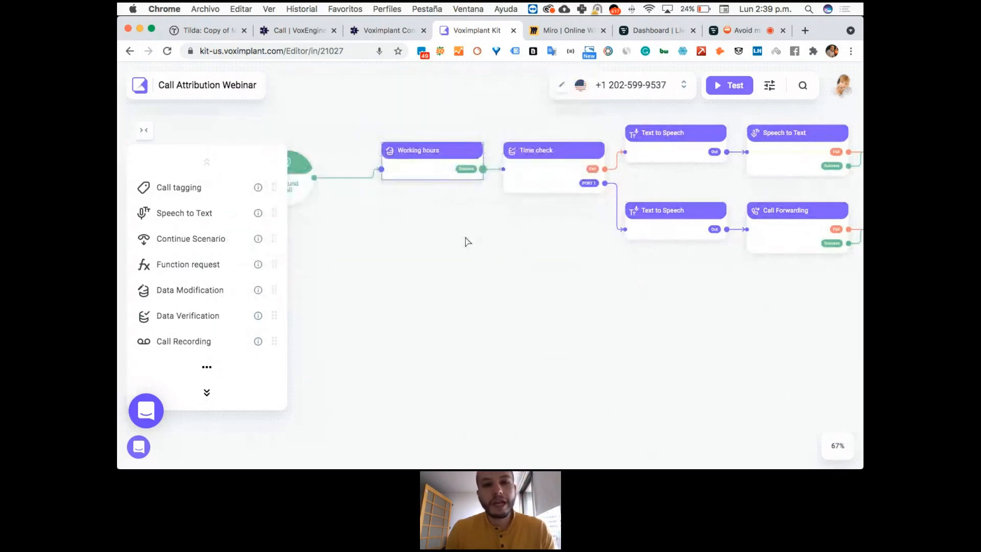
pyautogui.moveTo(117, 317)
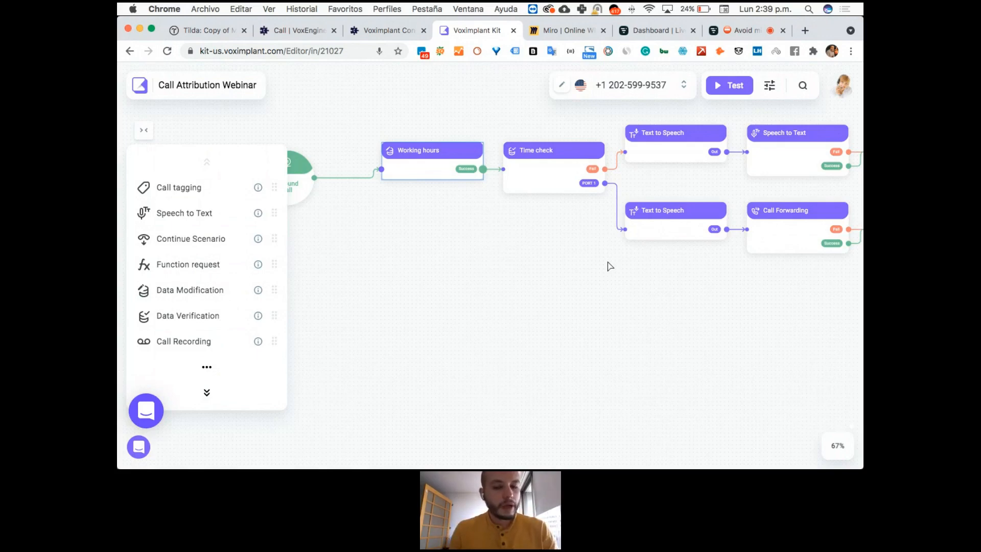
# Move the Inbound Call block farther from the Working hours block and remove the connection between them.
pyautogui.moveTo(666, 278); pyautogui.dragTo(299, 322)
pyautogui.moveTo(547, 337); pyautogui.dragTo(745, 337)
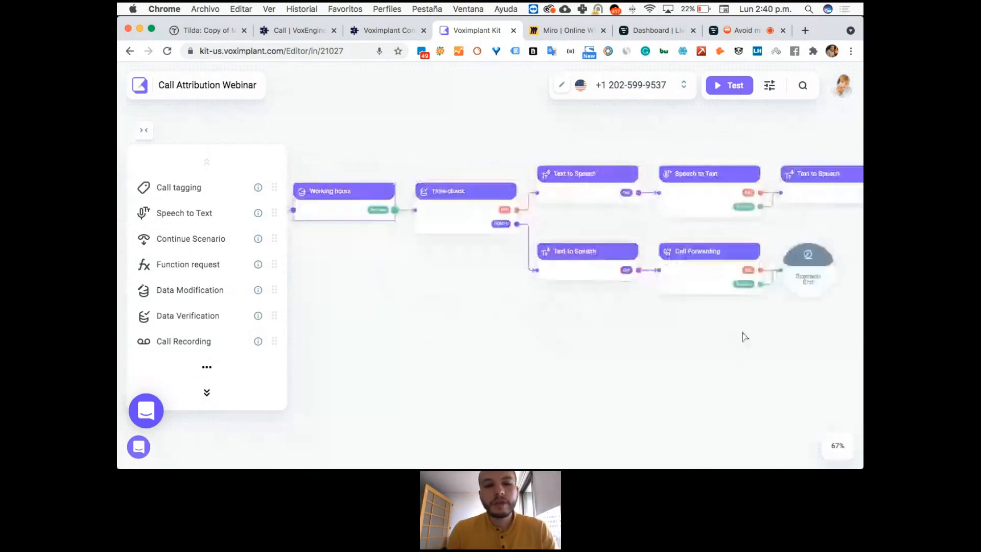
pyautogui.moveTo(448, 256); pyautogui.dragTo(629, 259)
pyautogui.moveTo(406, 220); pyautogui.dragTo(350, 214)
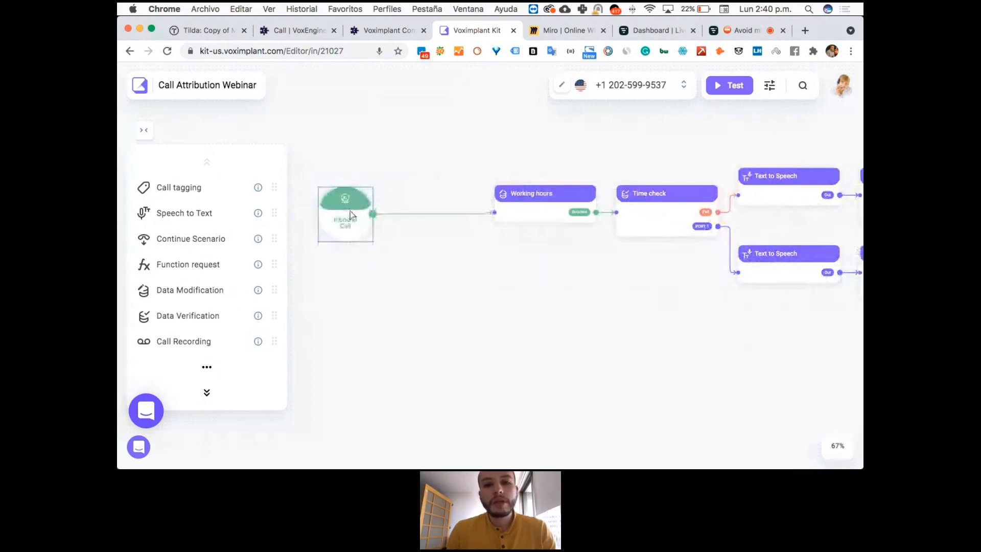
pyautogui.moveTo(489, 299); pyautogui.dragTo(526, 330)
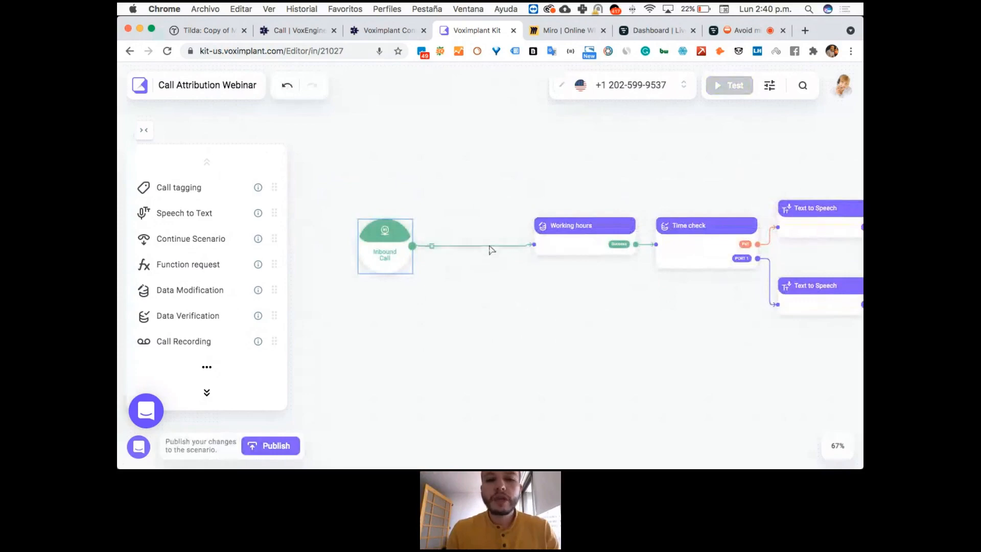
pyautogui.click(432, 248)
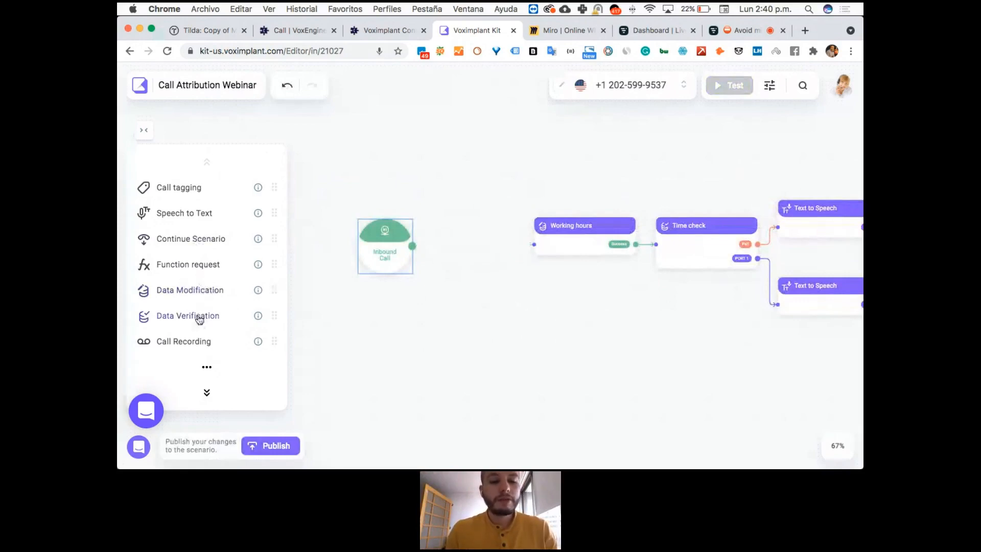
# Add a Data Verification block below the gap in the flow and set its first variable to {{CALL.phone_b}}.
pyautogui.moveTo(199, 319); pyautogui.dragTo(529, 339)
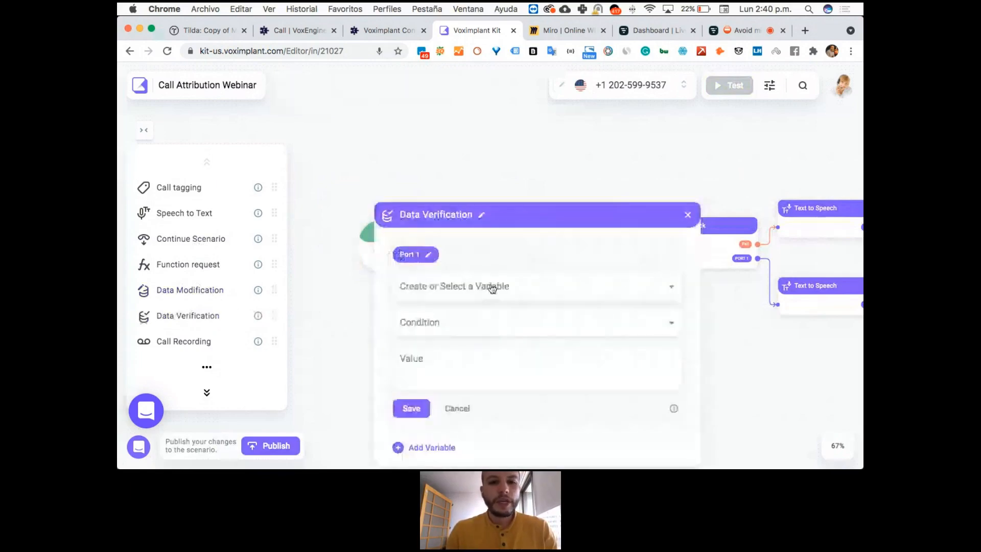
pyautogui.click(492, 288)
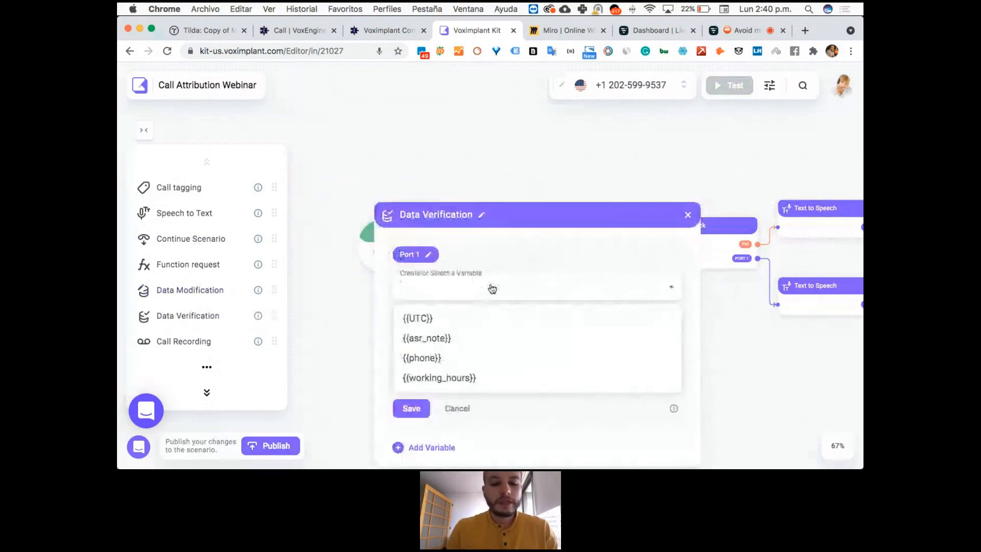
pyautogui.write('{{')
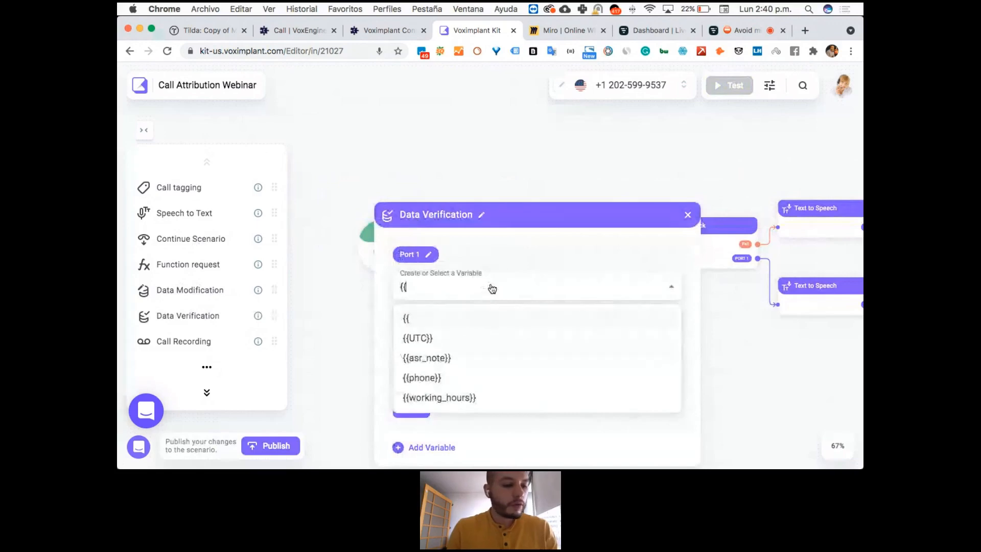
pyautogui.write('CALL')
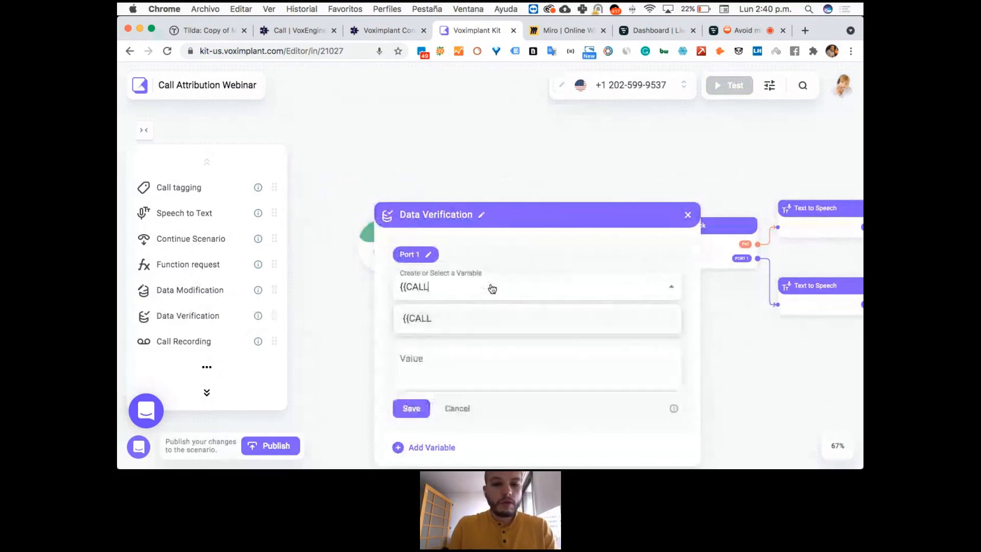
pyautogui.write('.pho')
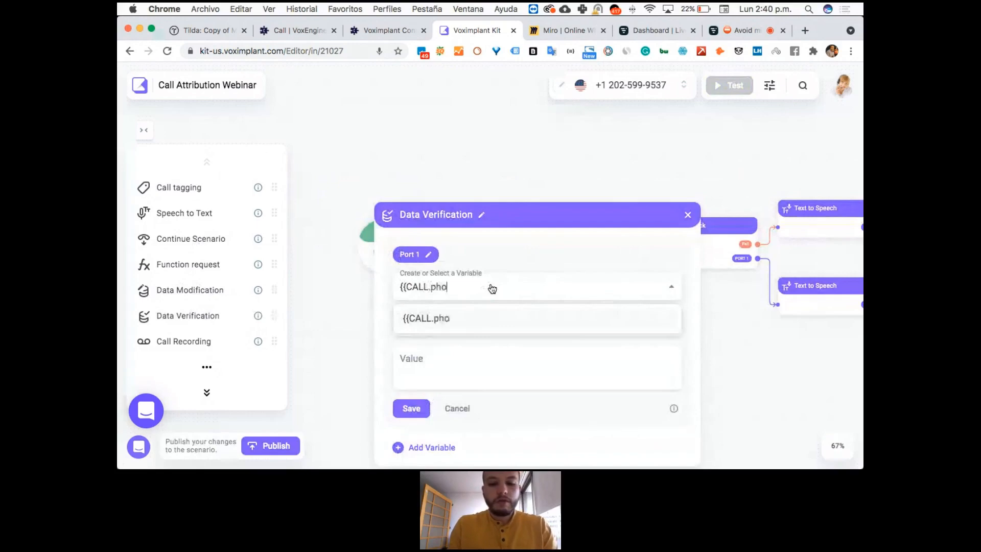
pyautogui.write('ne_b')
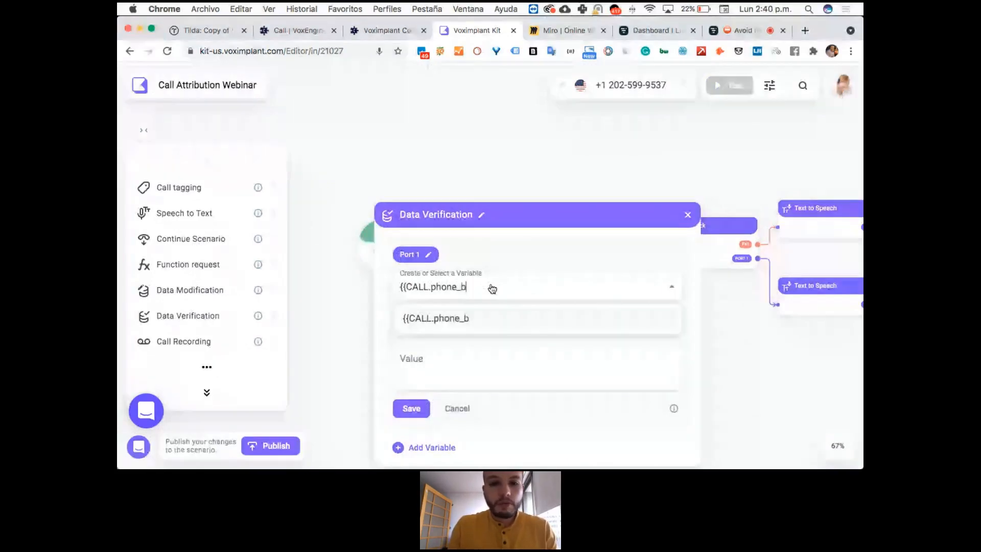
pyautogui.write('}}')
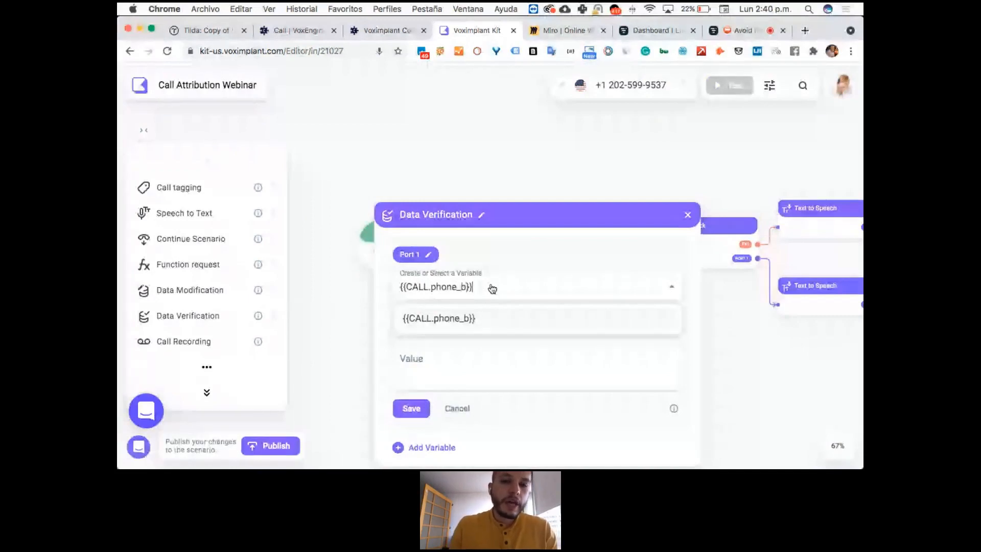
pyautogui.press('Return')
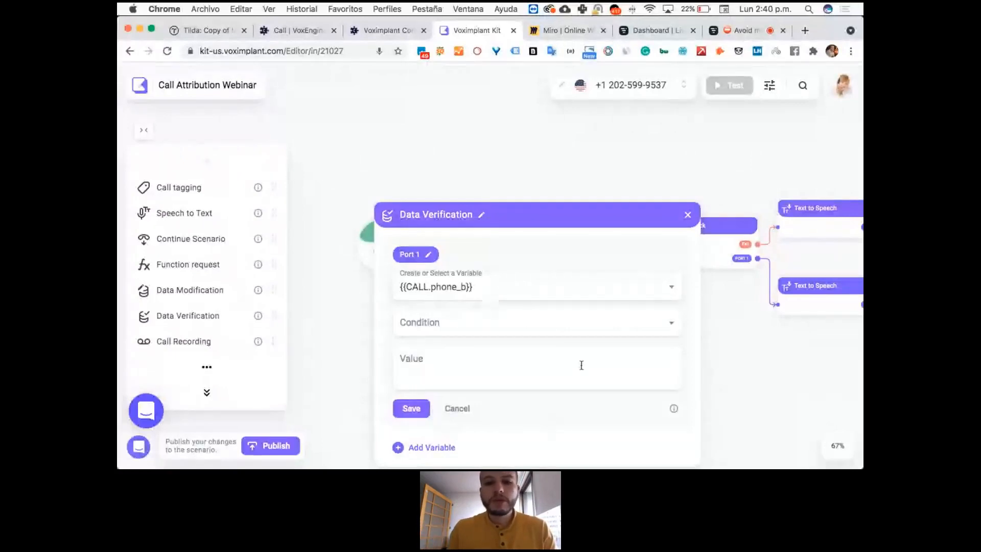
pyautogui.click(668, 326)
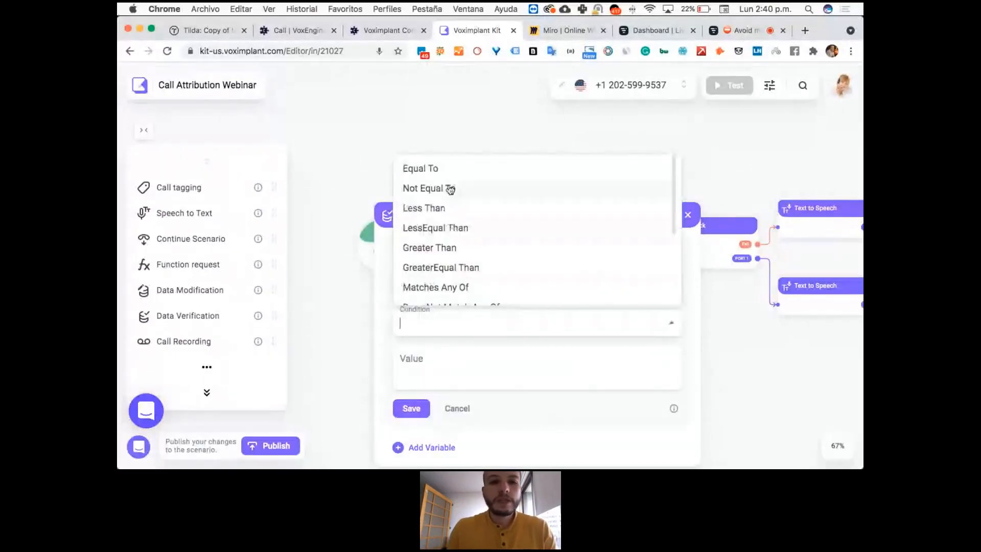
pyautogui.click(446, 170)
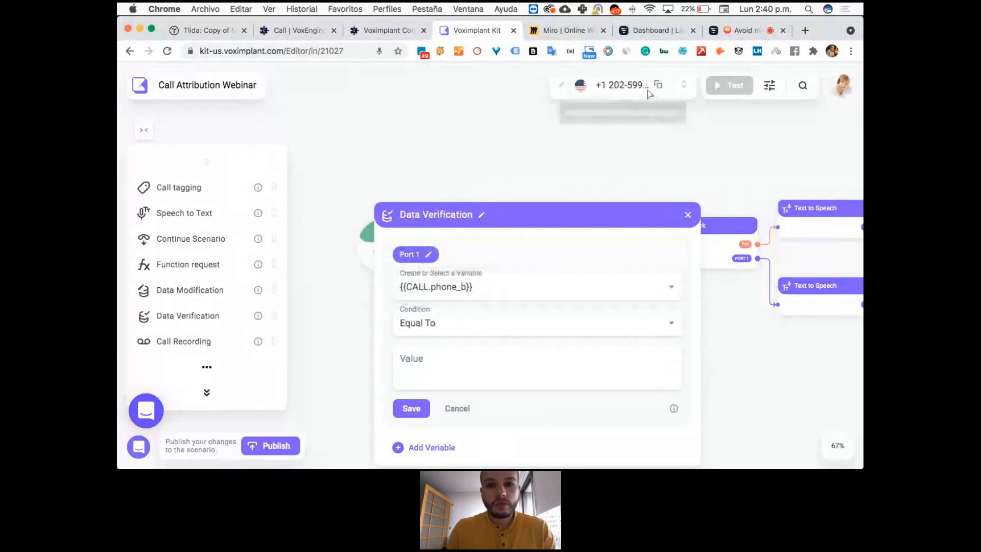
pyautogui.click(686, 91)
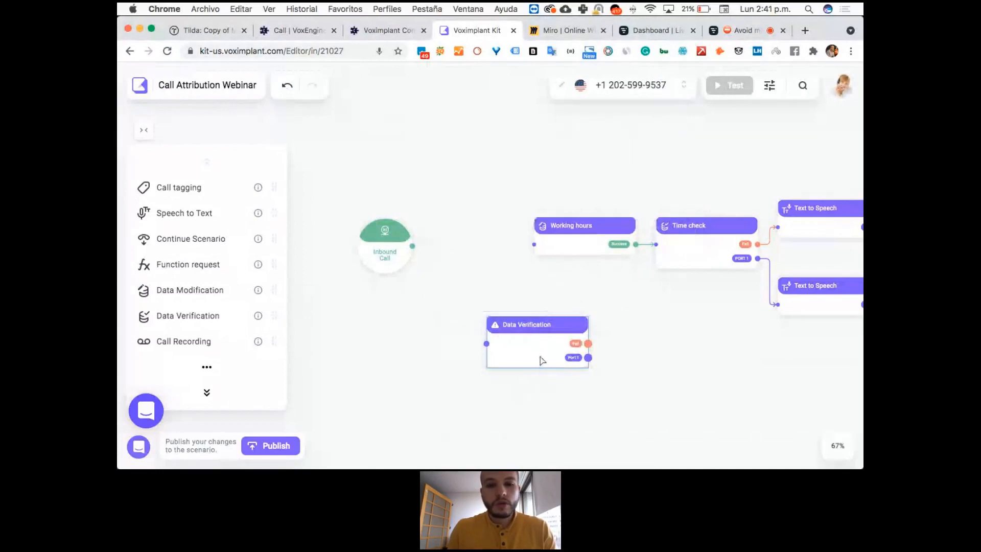
pyautogui.click(555, 349)
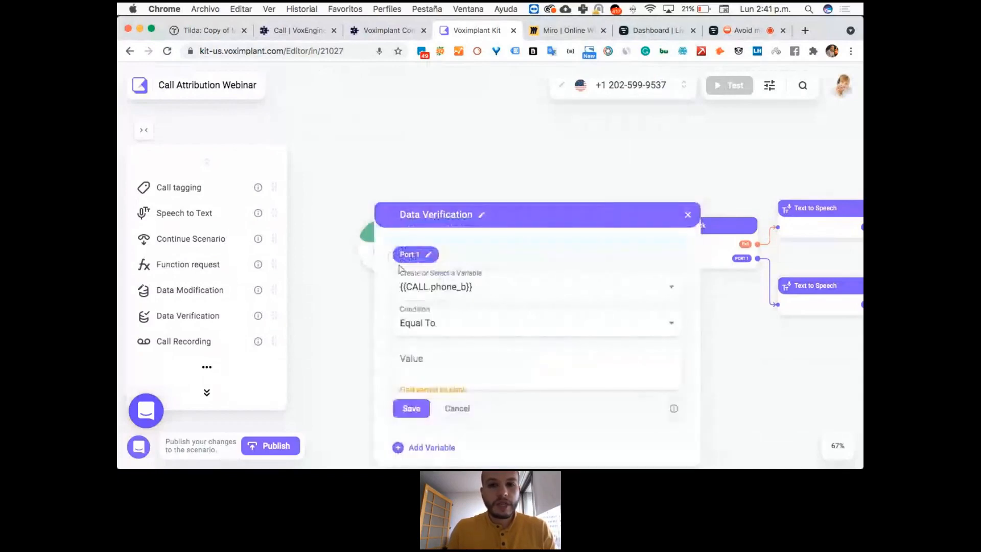
# Set the first verification rule's condition to Contains with the last four digits of the scenario's displayed phone number as value.
pyautogui.click(454, 324)
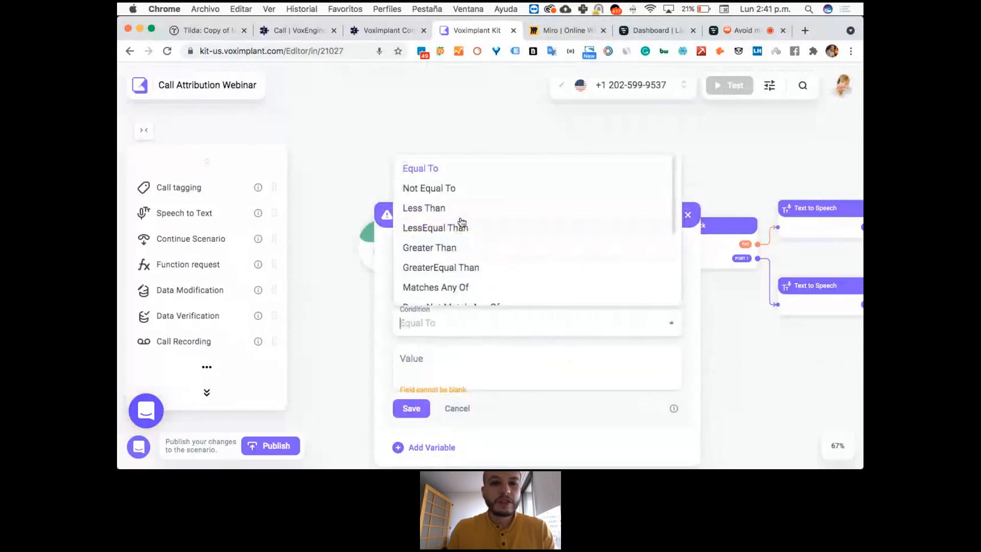
pyautogui.scroll(-3, 459, 221)
pyautogui.click(462, 235)
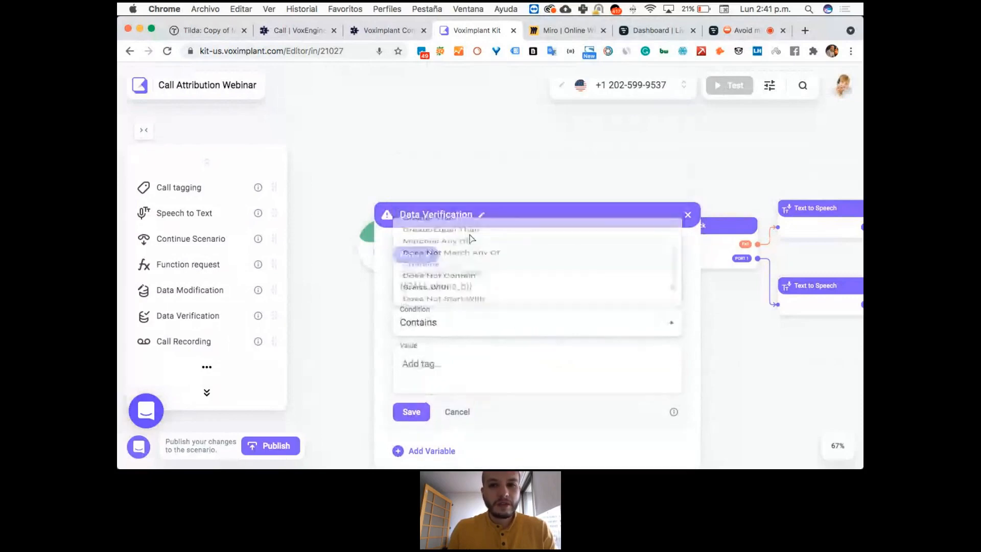
pyautogui.click(445, 352)
pyautogui.write('9537')
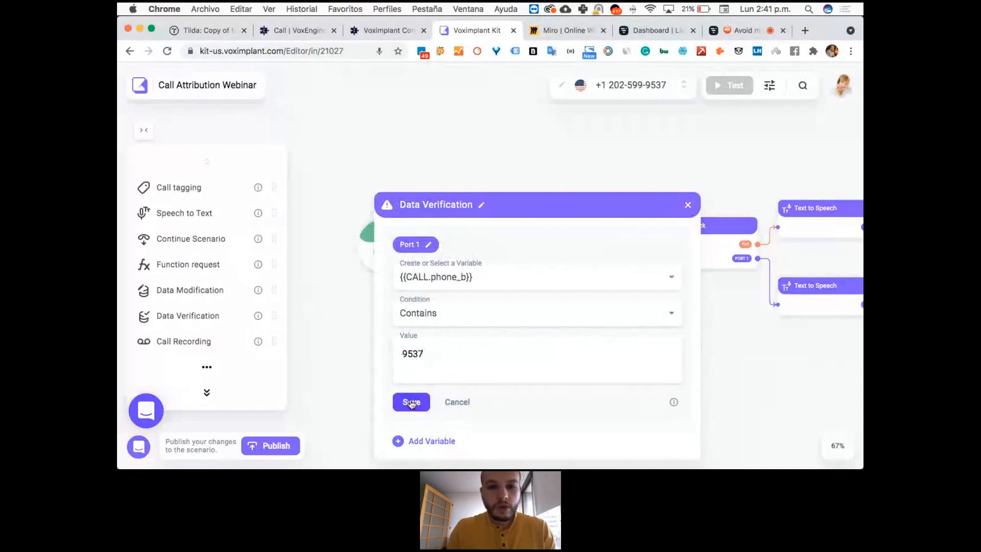
# Rename the first port of the Data Verification block to State 1 and save the rule.
pyautogui.click(428, 245)
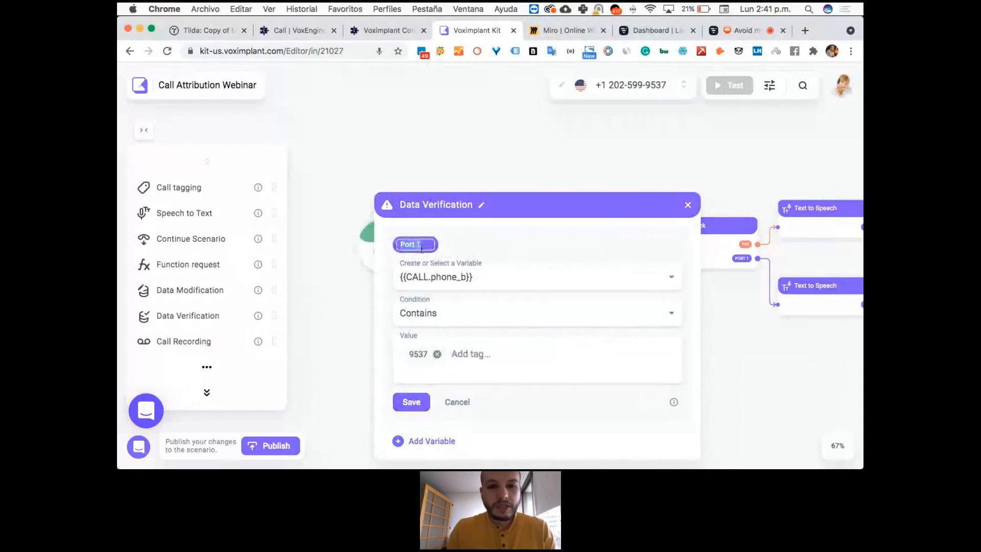
pyautogui.write('Step ')
pyautogui.write('1')
pyautogui.click(417, 403)
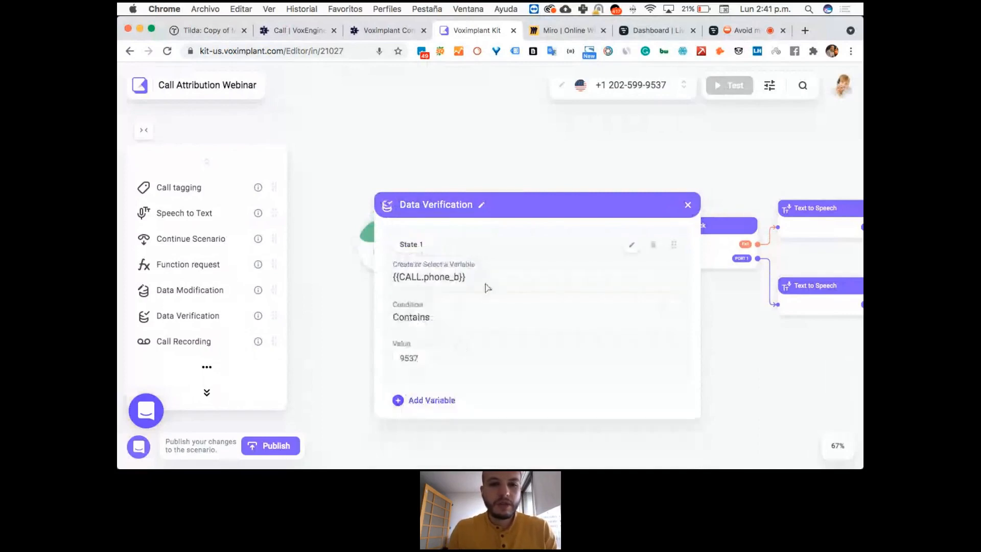
# Add a second verification rule with the variable {{CALL.phone_b}}, the condition Contains and the value 0000.
pyautogui.click(425, 402)
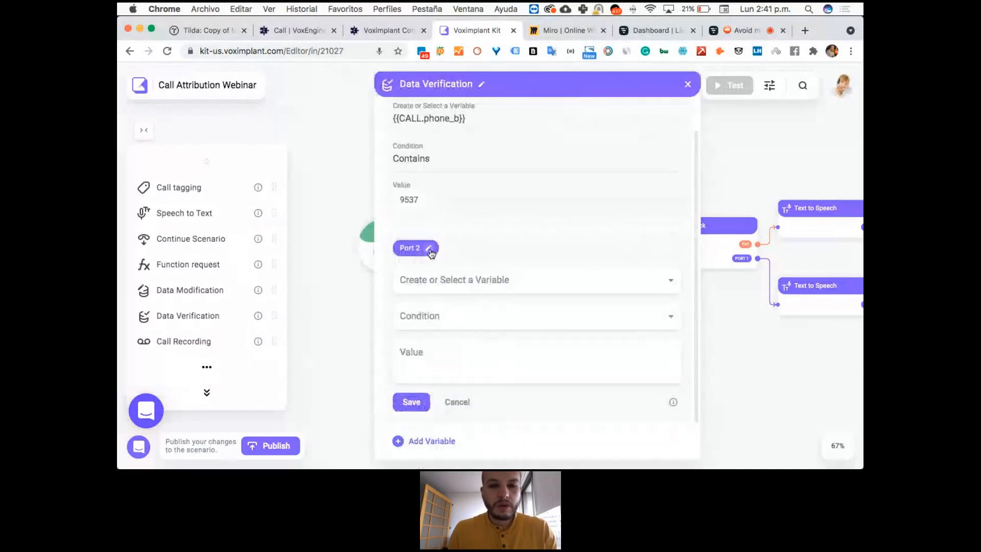
pyautogui.scroll(2, 480, 265)
pyautogui.scroll(-2, 479, 266)
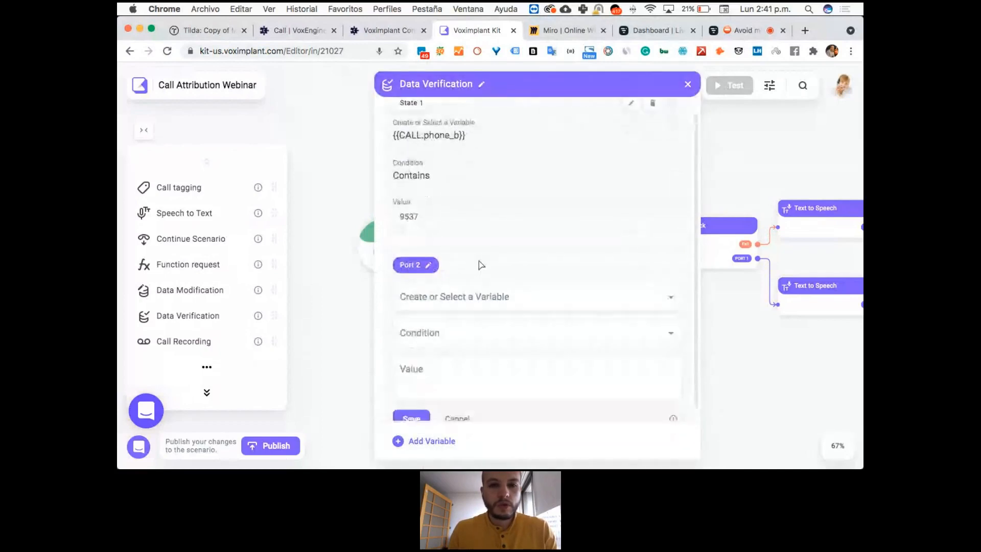
pyautogui.click(446, 285)
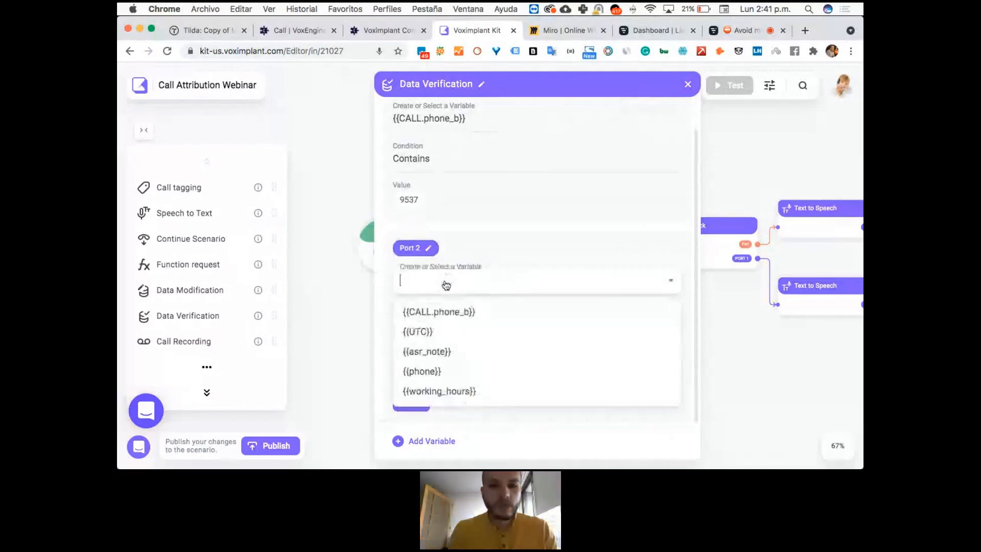
pyautogui.click(460, 313)
pyautogui.click(437, 314)
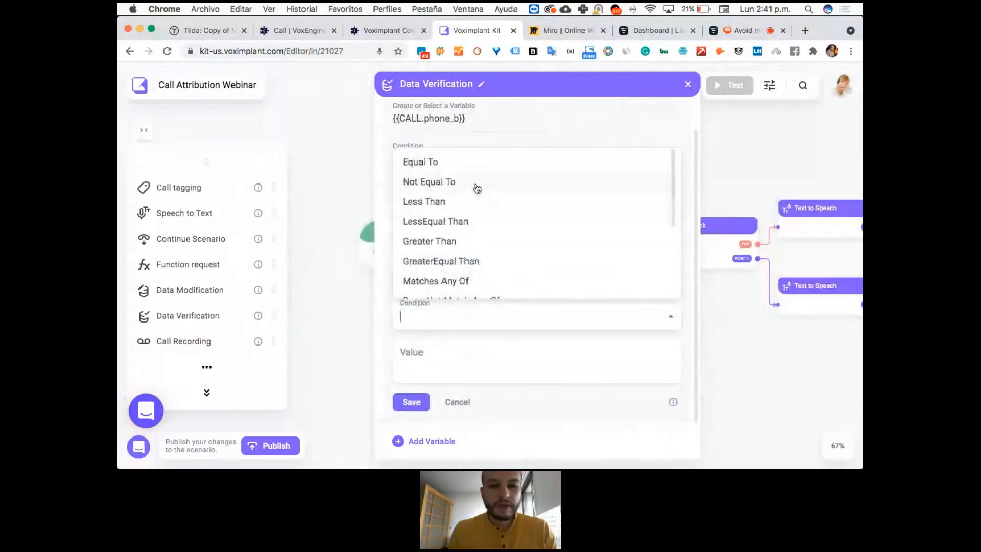
pyautogui.scroll(-2, 475, 255)
pyautogui.click(416, 265)
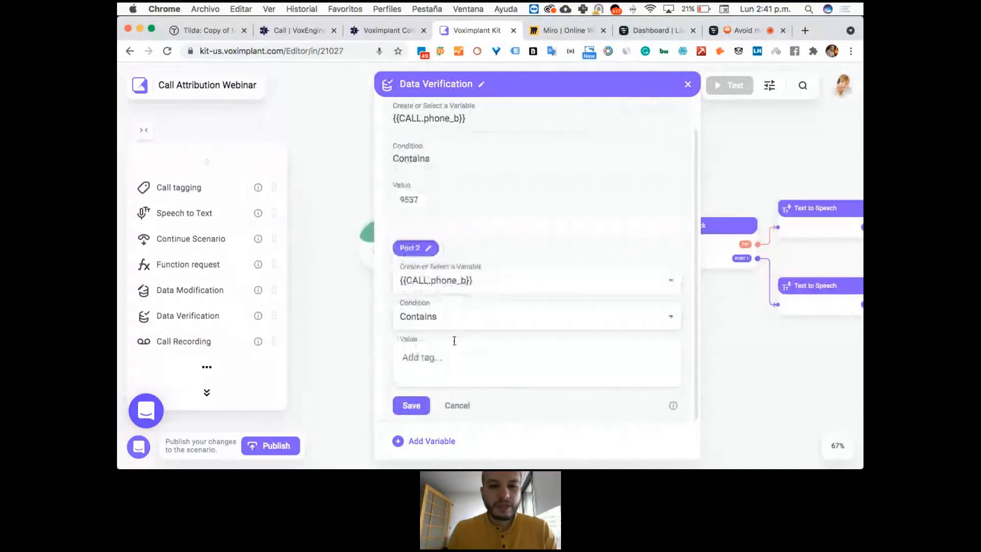
pyautogui.write('0000')
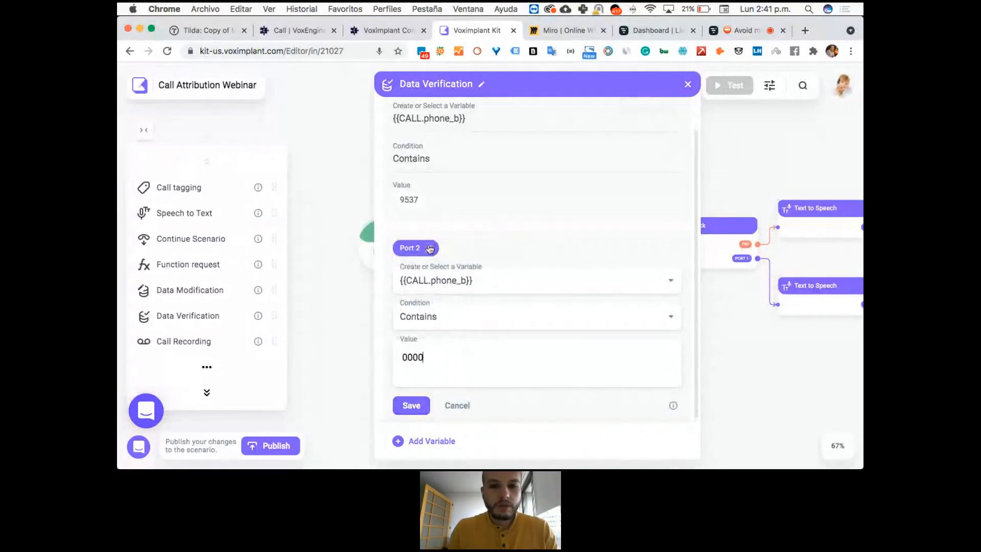
# Rename the second rule's port to State 2 and save the rule.
pyautogui.click(429, 246)
pyautogui.write('stat')
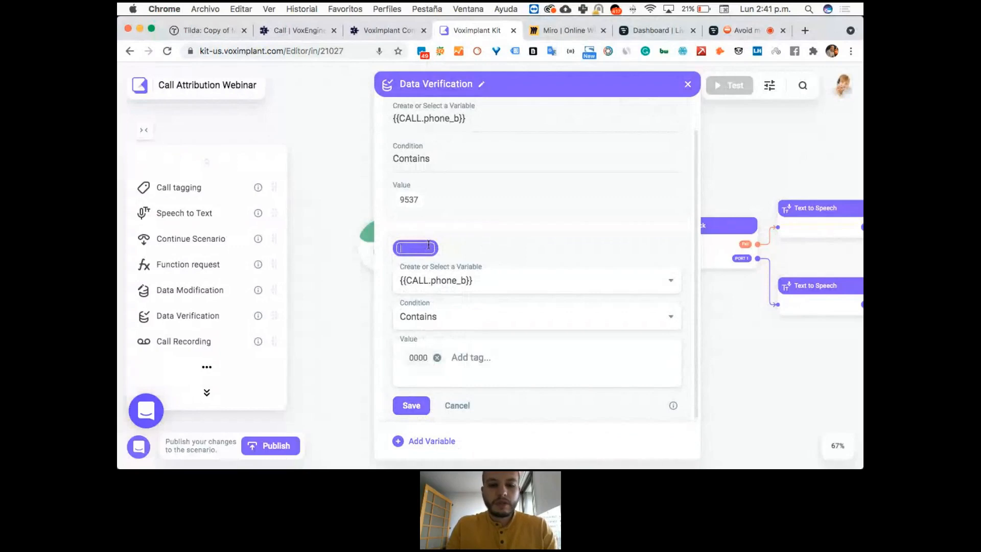
pyautogui.click(411, 407)
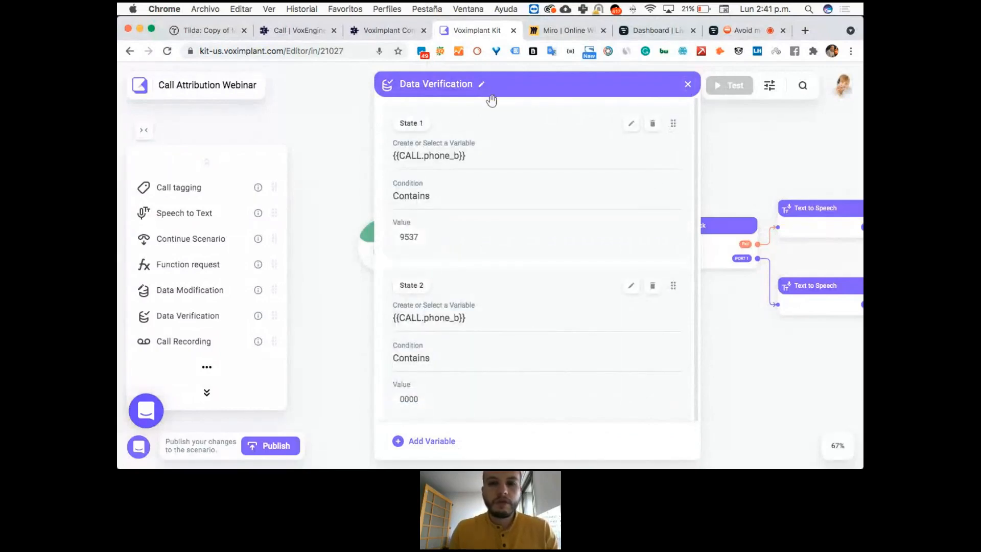
# Rename the Data Verification block to Phone dialed Verification and close its settings.
pyautogui.click(482, 83)
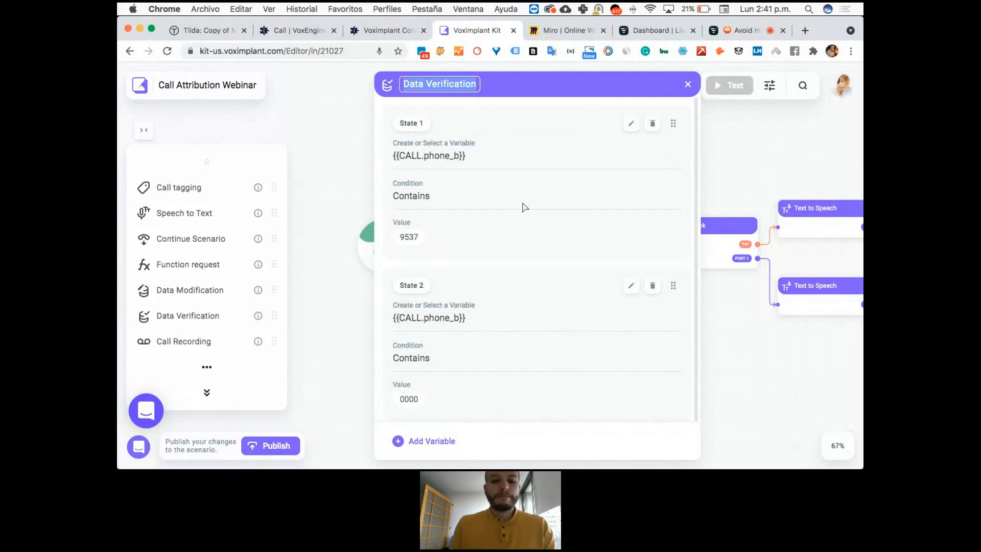
pyautogui.write('Phone')
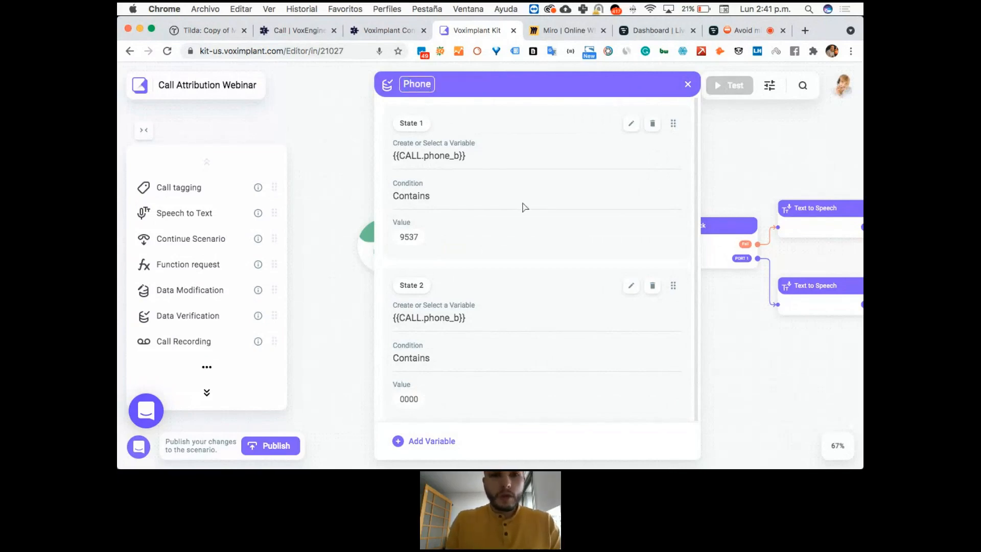
pyautogui.write(' dialed')
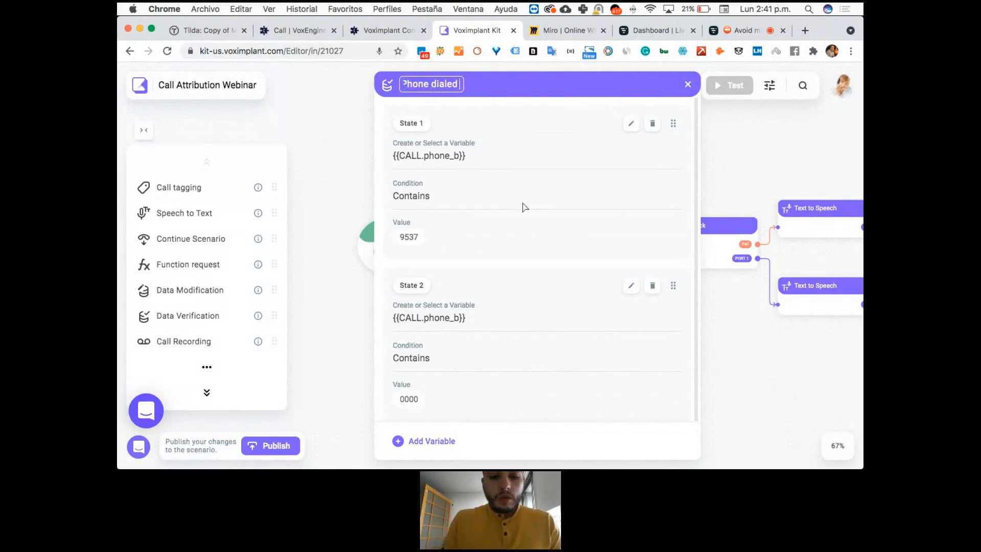
pyautogui.write(' Verification')
pyautogui.press('Return')
pyautogui.click(688, 84)
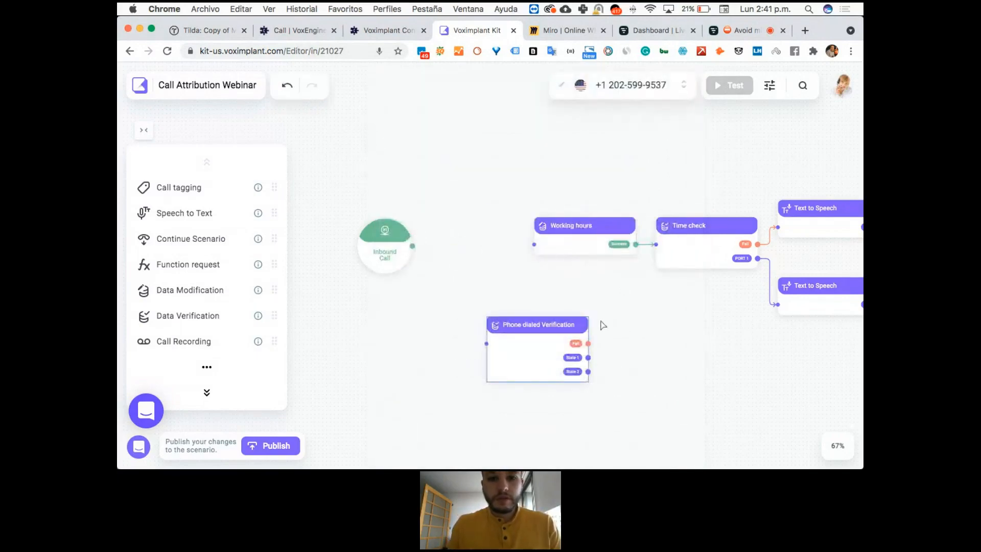
# Connect the Inbound Call block's output to the Phone dialed Verification block and line the two blocks up before Working hours.
pyautogui.moveTo(543, 334); pyautogui.dragTo(494, 298)
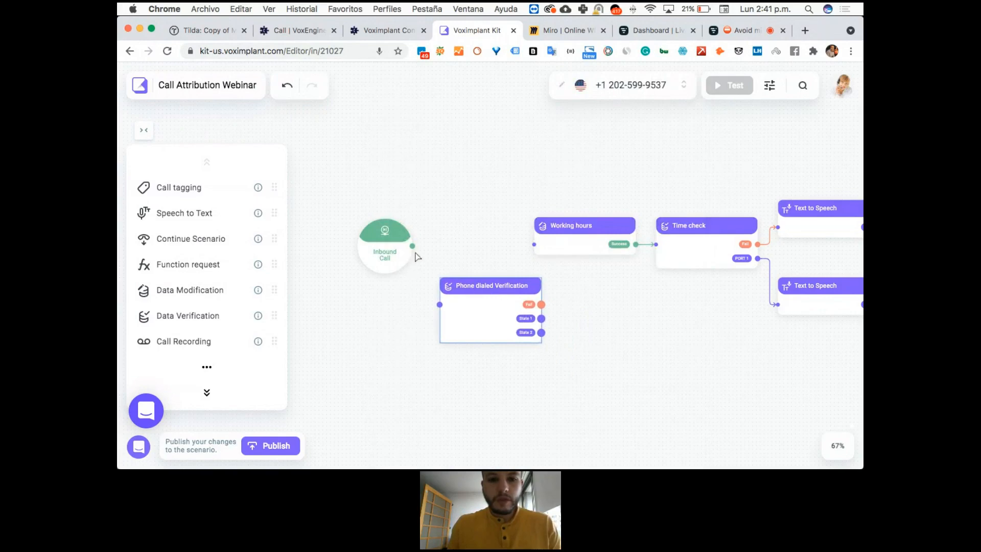
pyautogui.moveTo(412, 246); pyautogui.dragTo(445, 302)
pyautogui.moveTo(384, 260); pyautogui.dragTo(335, 261)
pyautogui.moveTo(507, 301); pyautogui.dragTo(452, 259)
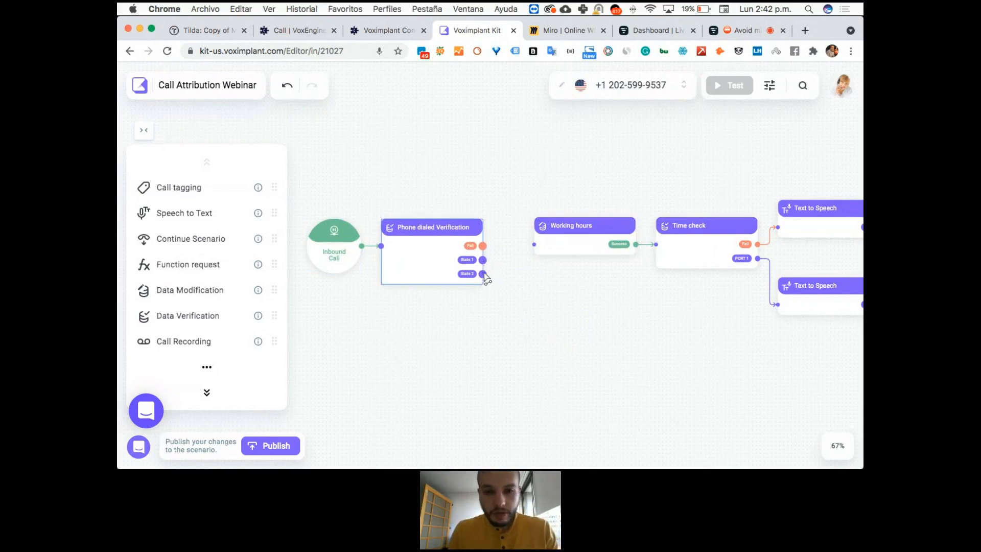
# Delete the Working hours and Time check blocks from the scenario.
pyautogui.moveTo(591, 294); pyautogui.dragTo(464, 317)
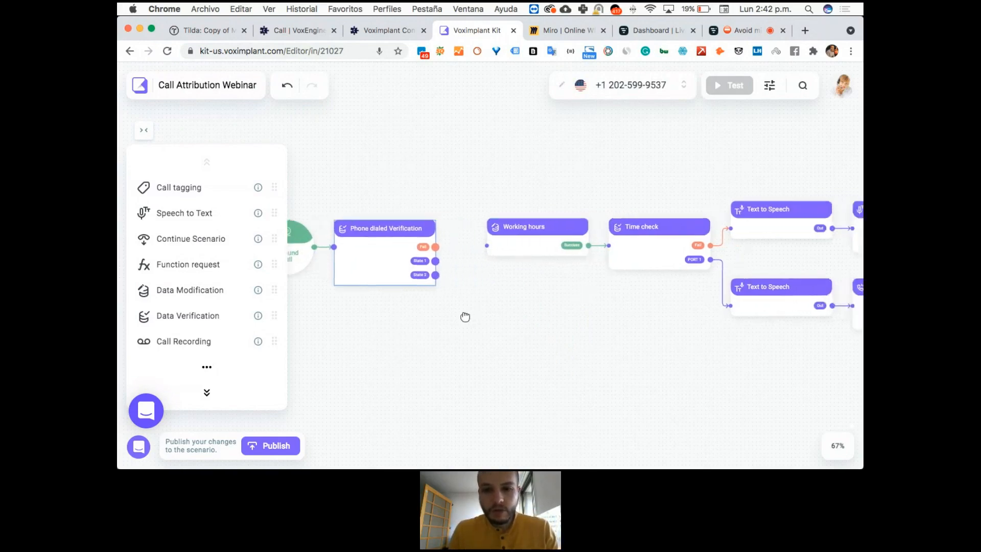
pyautogui.click(432, 254)
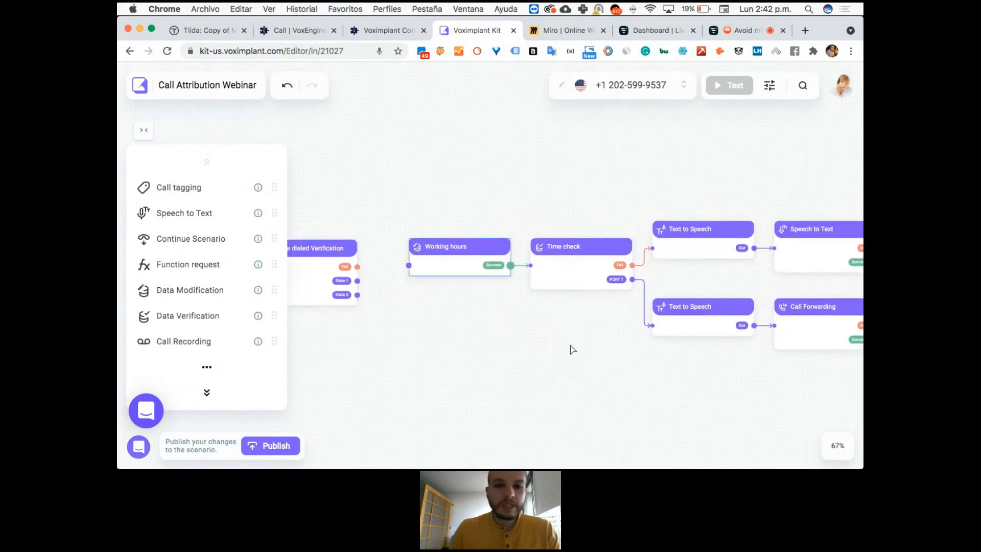
pyautogui.click(569, 272)
pyautogui.press('Delete')
pyautogui.click(468, 266)
pyautogui.press('Delete')
# Connect the verification block's State 1 and Fail ports to the upper Text to Speech block and State 2 to the lower one.
pyautogui.moveTo(357, 280); pyautogui.dragTo(659, 255)
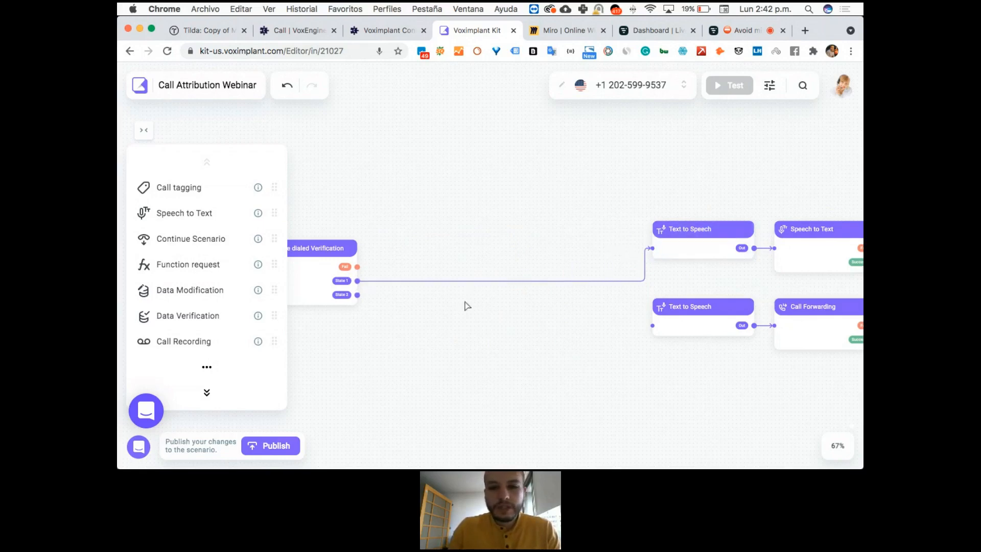
pyautogui.moveTo(358, 298); pyautogui.dragTo(651, 327)
pyautogui.moveTo(521, 328); pyautogui.dragTo(696, 345)
pyautogui.moveTo(533, 282); pyautogui.dragTo(826, 264)
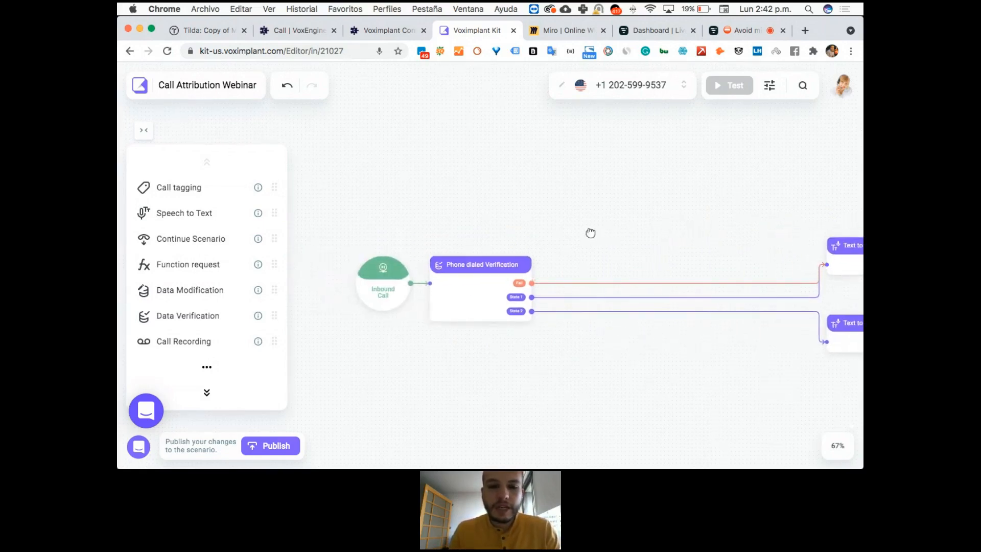
pyautogui.moveTo(590, 233); pyautogui.dragTo(505, 235)
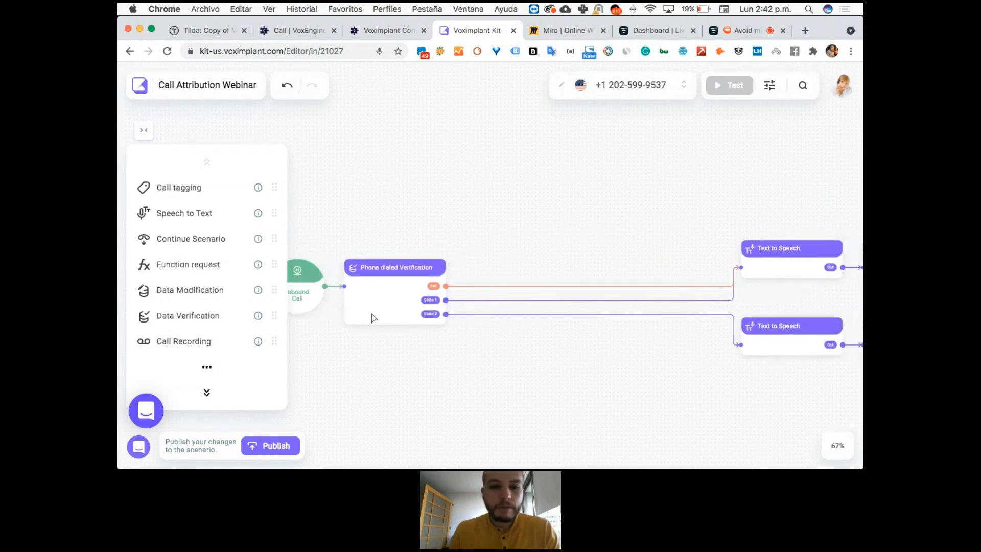
# Review the State 1 and State 2 rules of the Phone dialed Verification block and publish the scenario.
pyautogui.scroll(10, 374, 318)
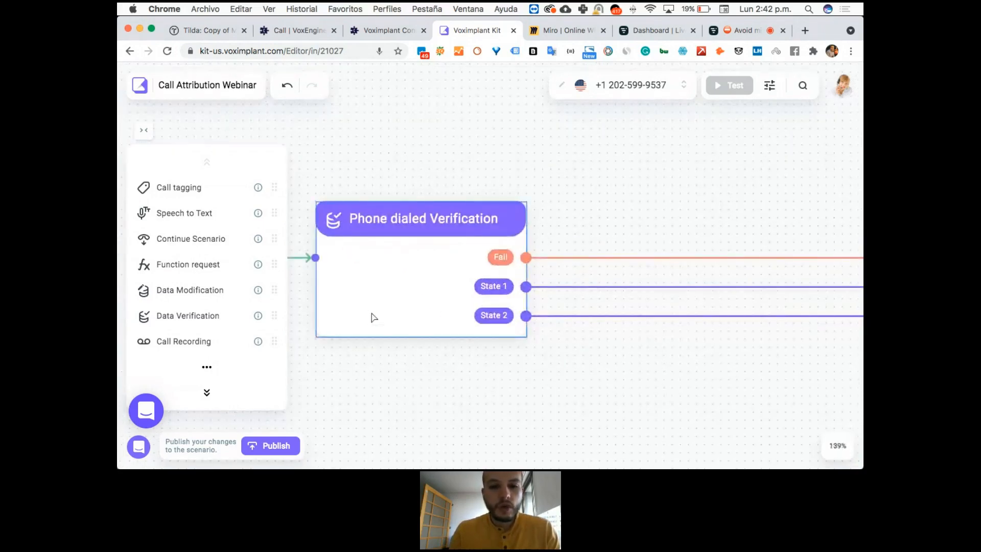
pyautogui.doubleClick(390, 274)
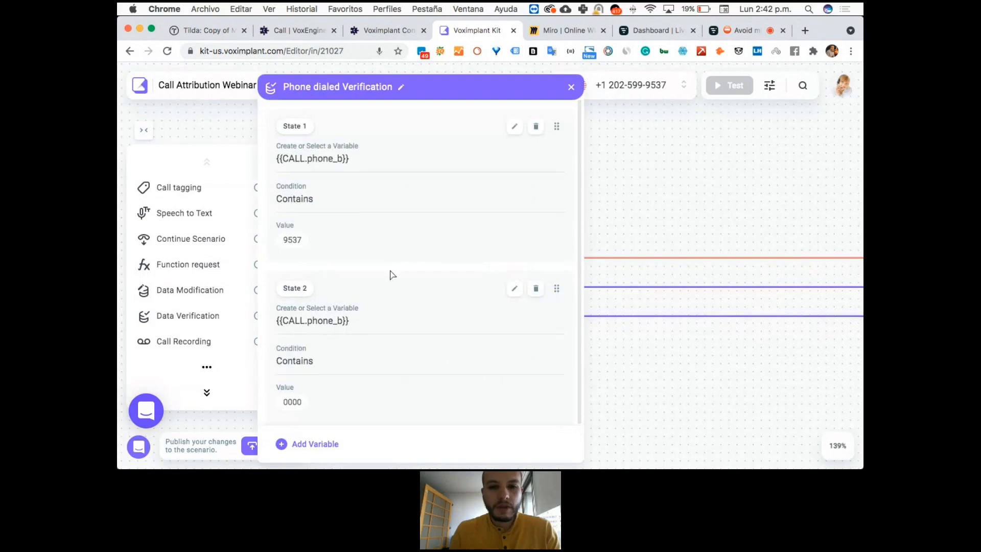
pyautogui.click(570, 90)
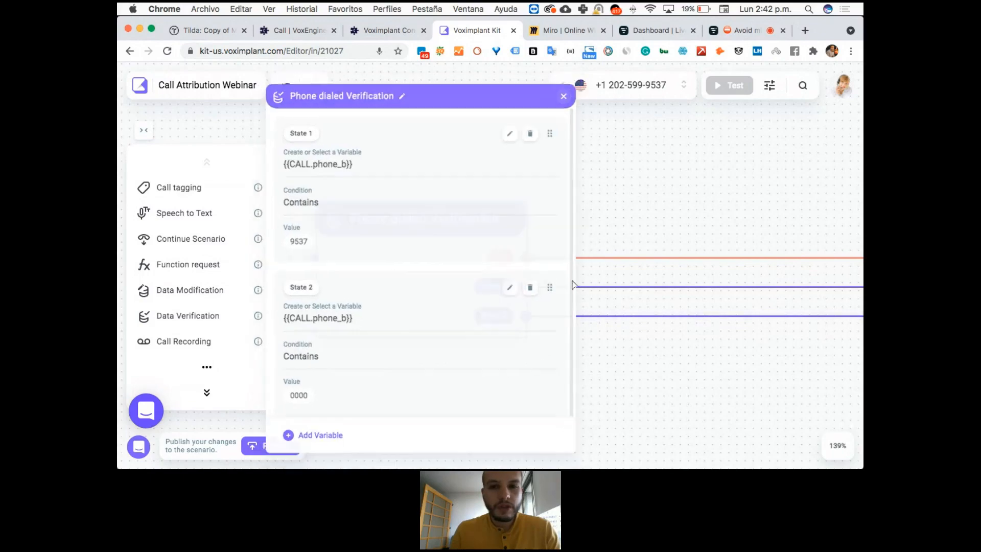
pyautogui.scroll(-5, 560, 357)
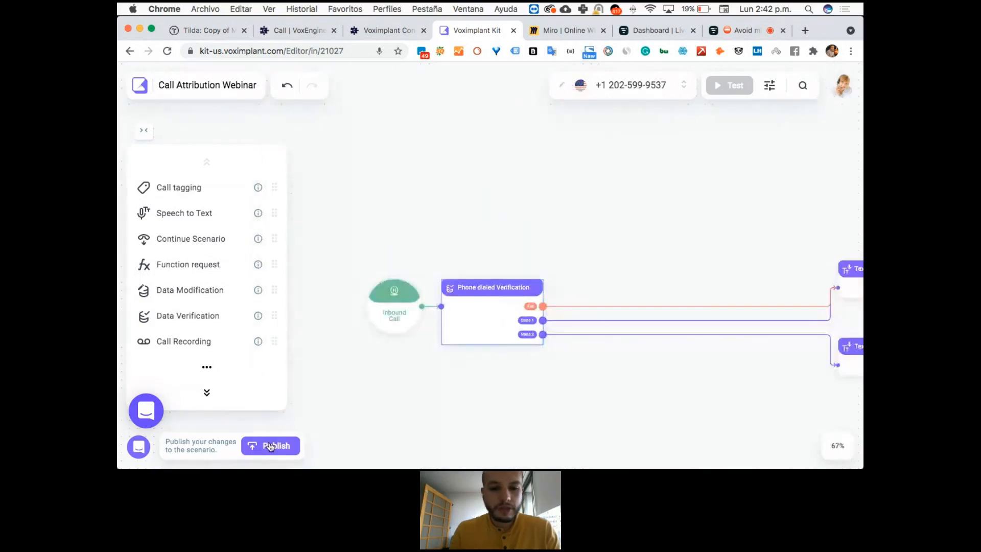
pyautogui.click(286, 444)
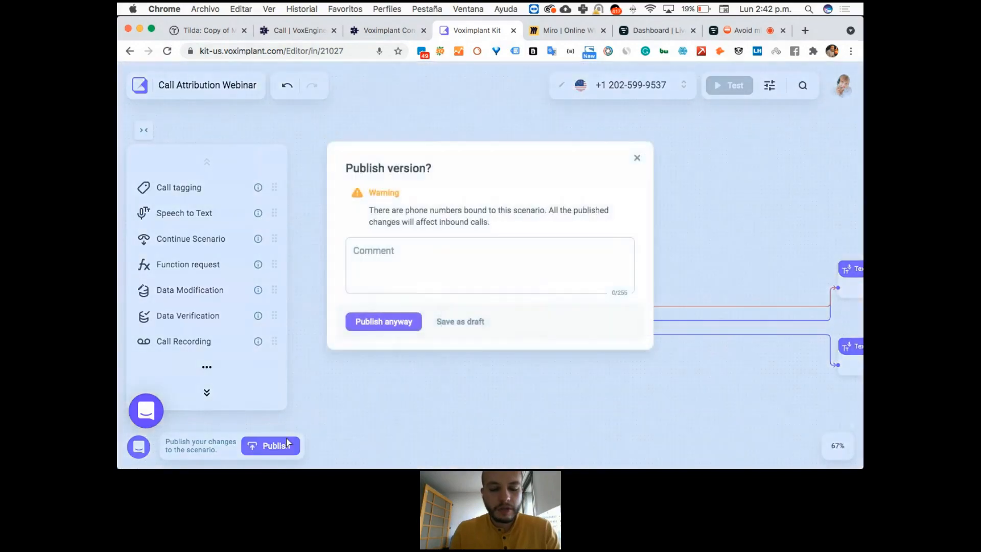
pyautogui.click(401, 326)
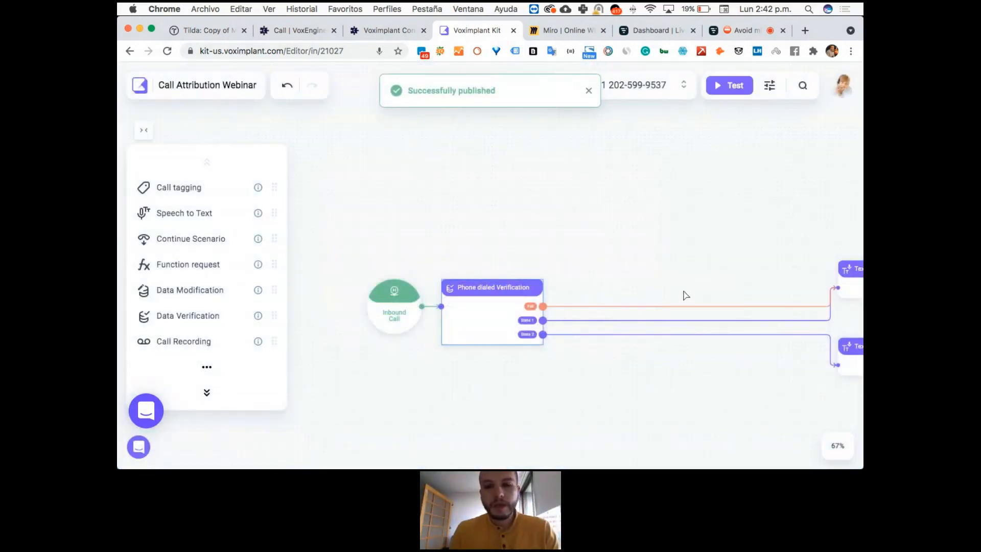
# Insert a Call Recording block between Inbound Call and Phone dialed Verification, replacing their direct connection.
pyautogui.moveTo(448, 328); pyautogui.dragTo(576, 313)
pyautogui.click(441, 306)
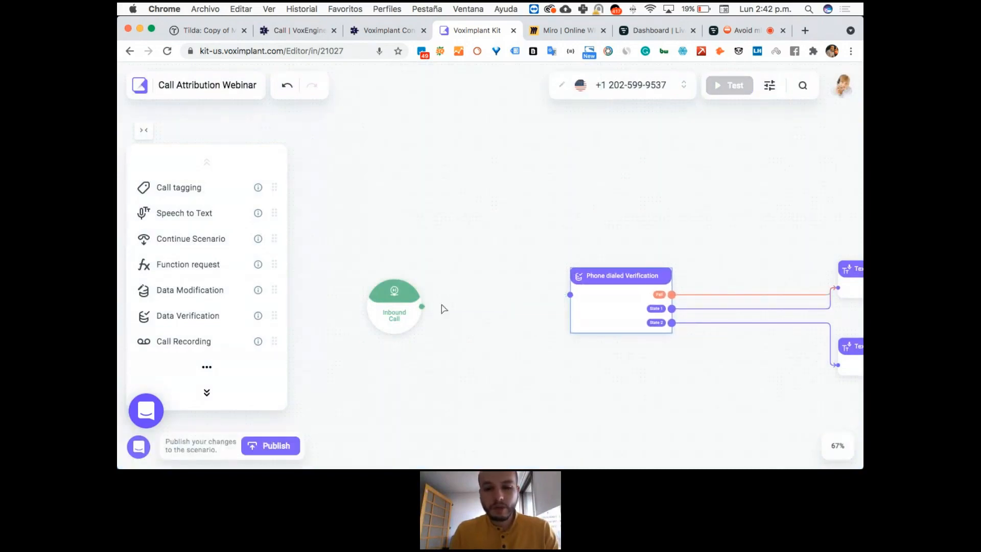
pyautogui.scroll(-4, 193, 246)
pyautogui.moveTo(192, 240); pyautogui.dragTo(482, 289)
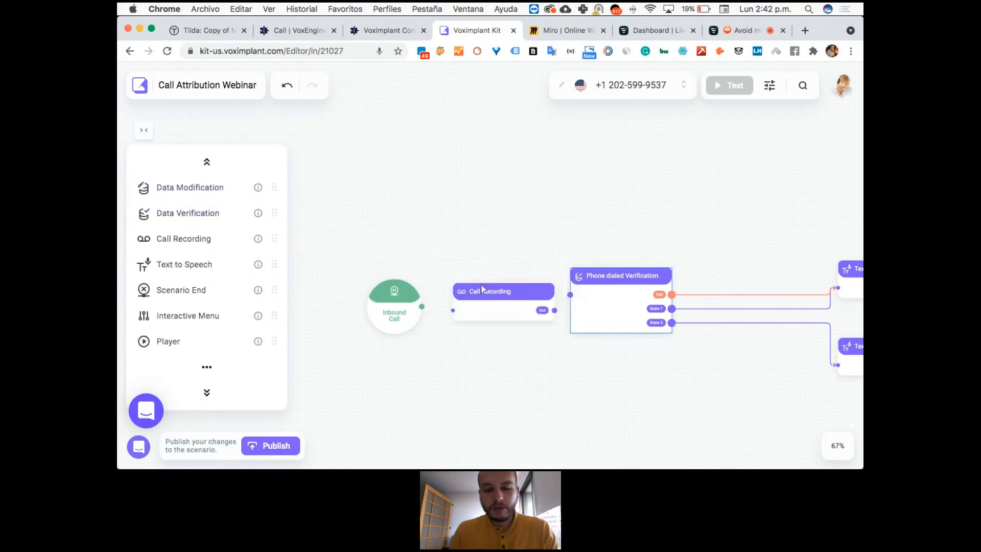
pyautogui.moveTo(421, 306); pyautogui.dragTo(453, 310)
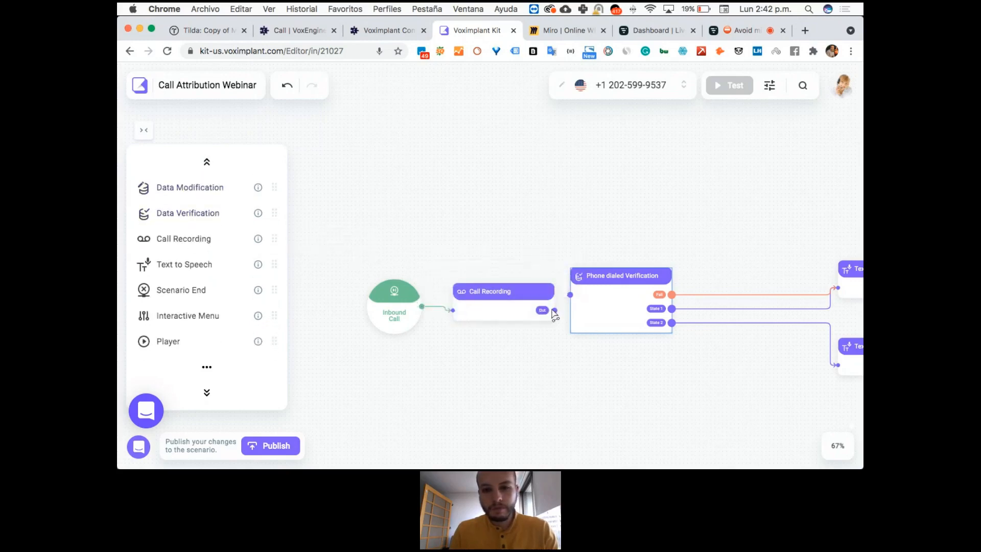
pyautogui.moveTo(561, 304); pyautogui.dragTo(579, 298)
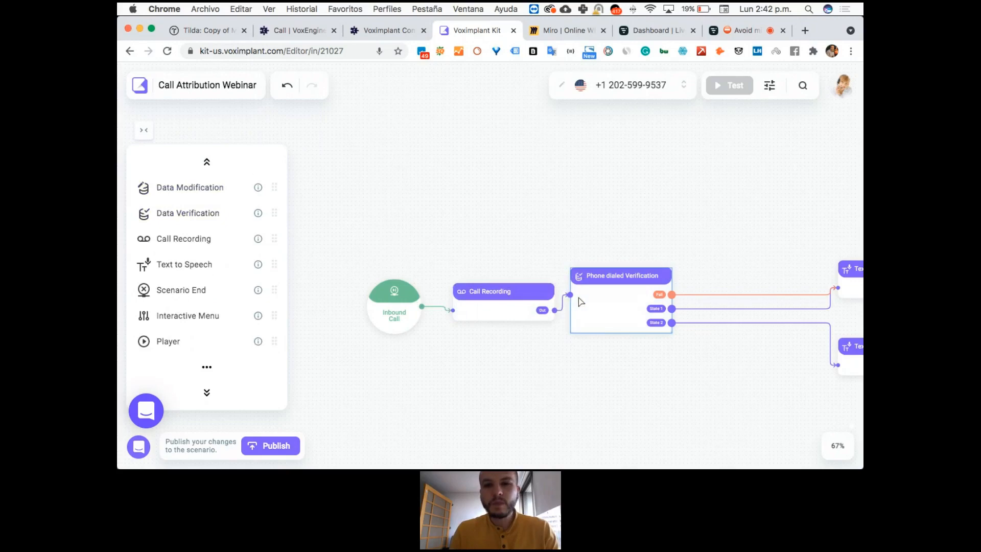
# Publish the scenario with the added Call Recording block and check which phone numbers are bound to it.
pyautogui.click(254, 449)
pyautogui.click(391, 328)
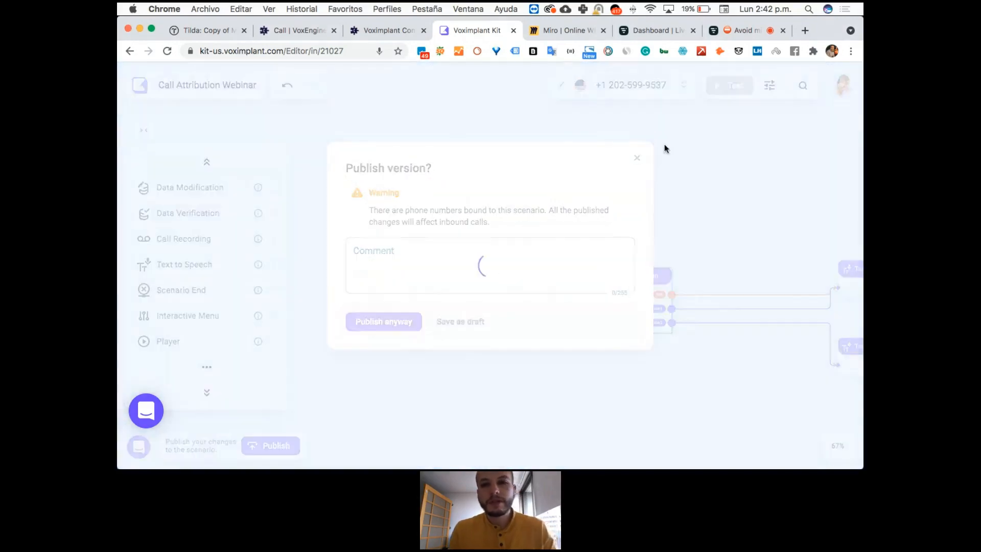
pyautogui.click(683, 88)
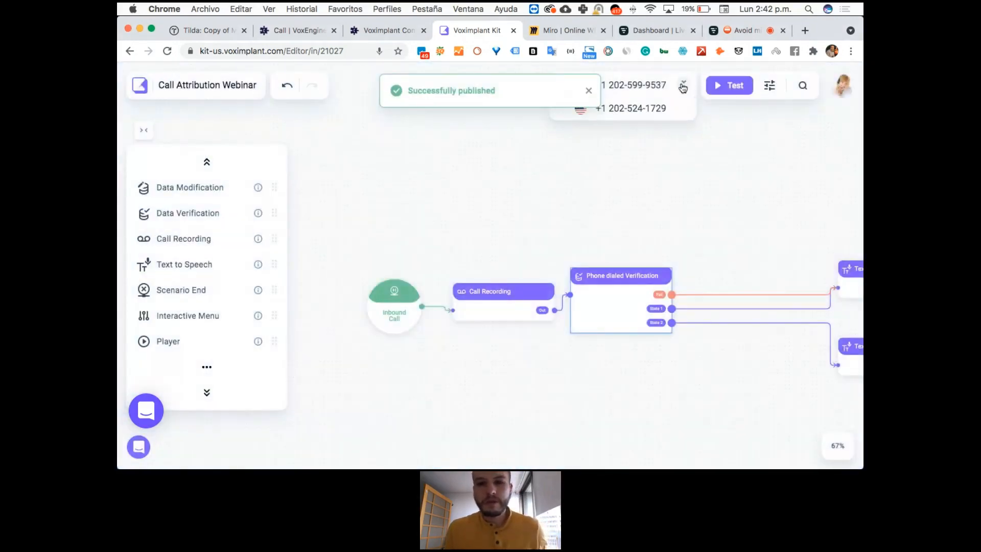
pyautogui.click(681, 156)
# Go to the Numbers page and examine the account balance, the listed numbers and the warning on the Med Herb IVR number.
pyautogui.click(140, 84)
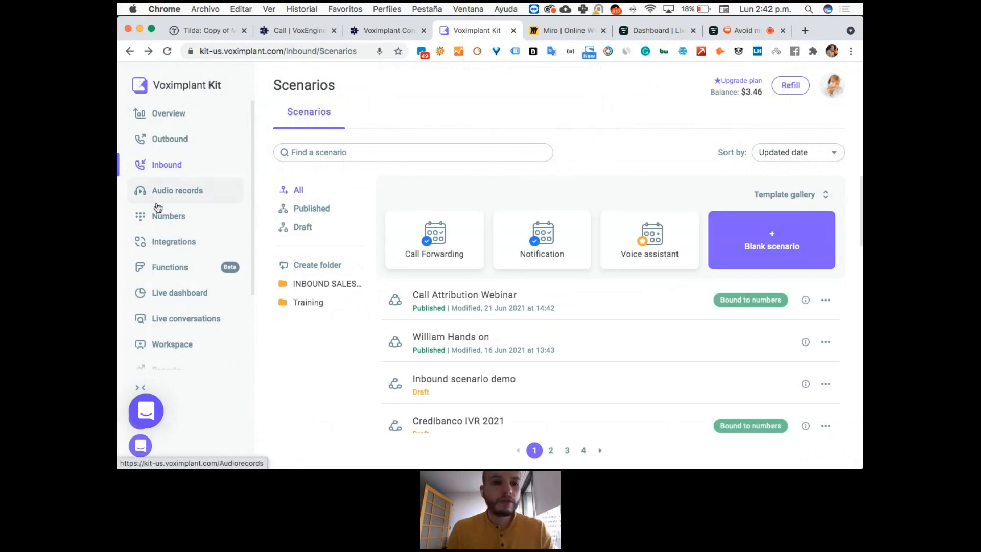
pyautogui.click(168, 226)
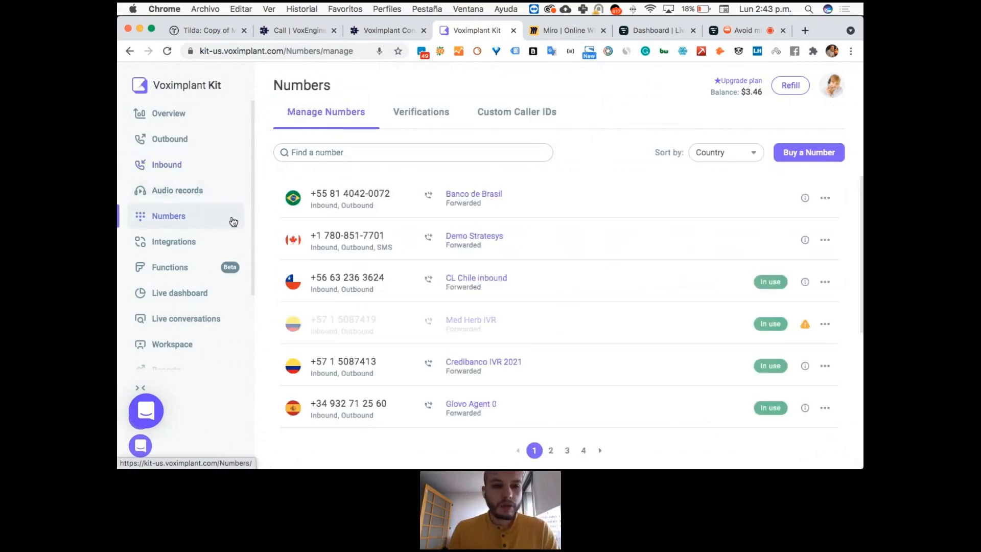
pyautogui.scroll(-5, 608, 260)
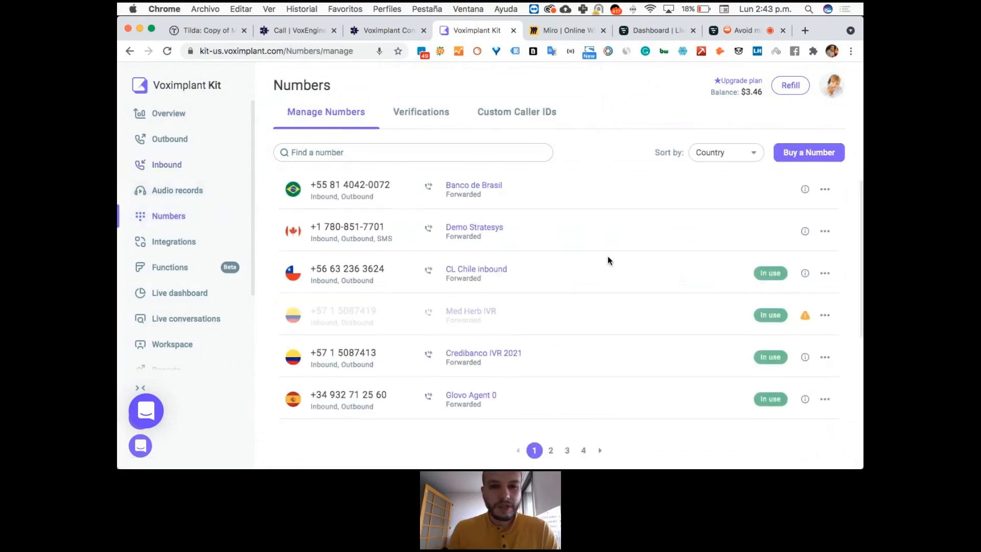
pyautogui.scroll(4, 608, 256)
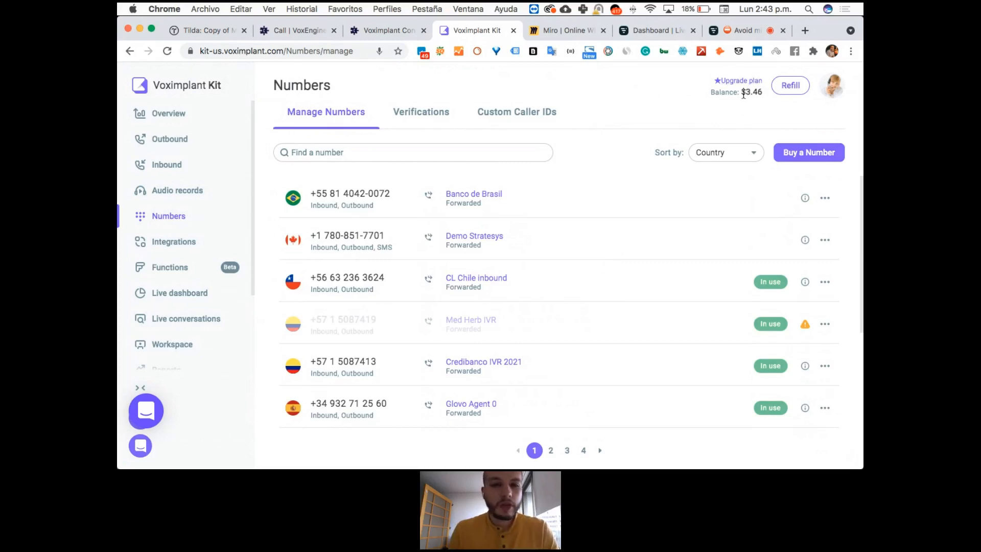
pyautogui.moveTo(744, 95); pyautogui.dragTo(762, 95)
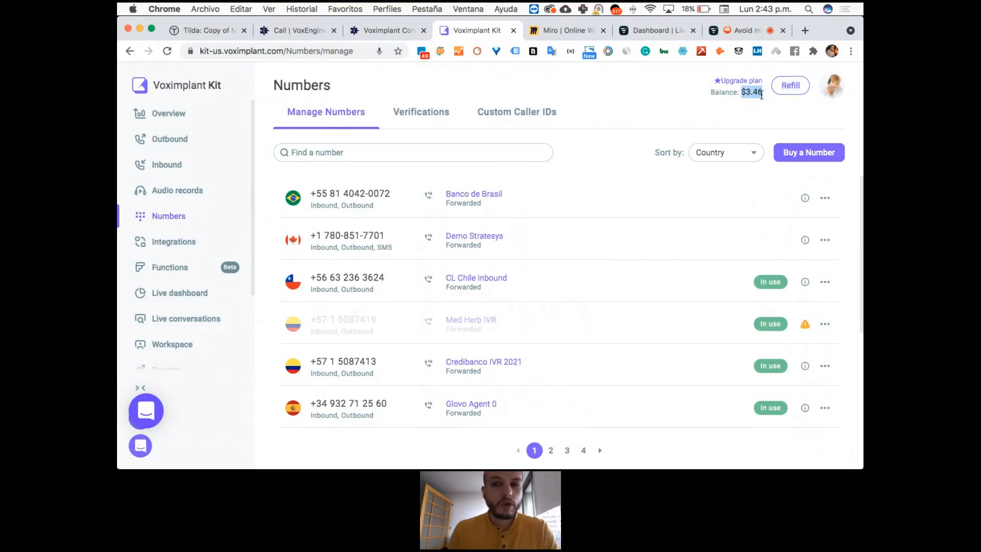
pyautogui.scroll(-5, 630, 325)
pyautogui.scroll(5, 629, 325)
pyautogui.scroll(-2, 630, 325)
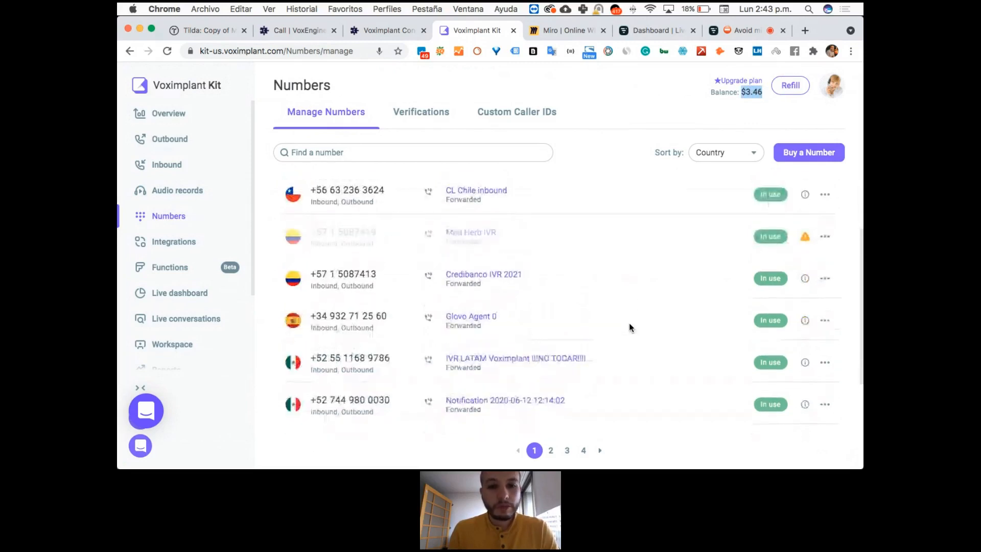
pyautogui.click(805, 240)
pyautogui.moveTo(804, 241)
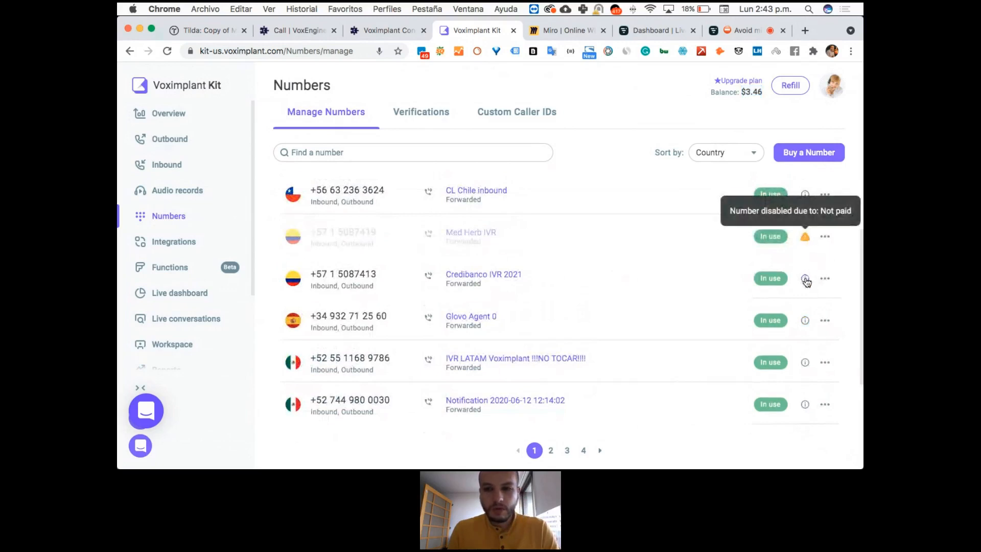
# Bind the Colombian number assigned to Credibanco IVR 2021 to the Call Attribution Webinar inbound scenario.
pyautogui.click(825, 279)
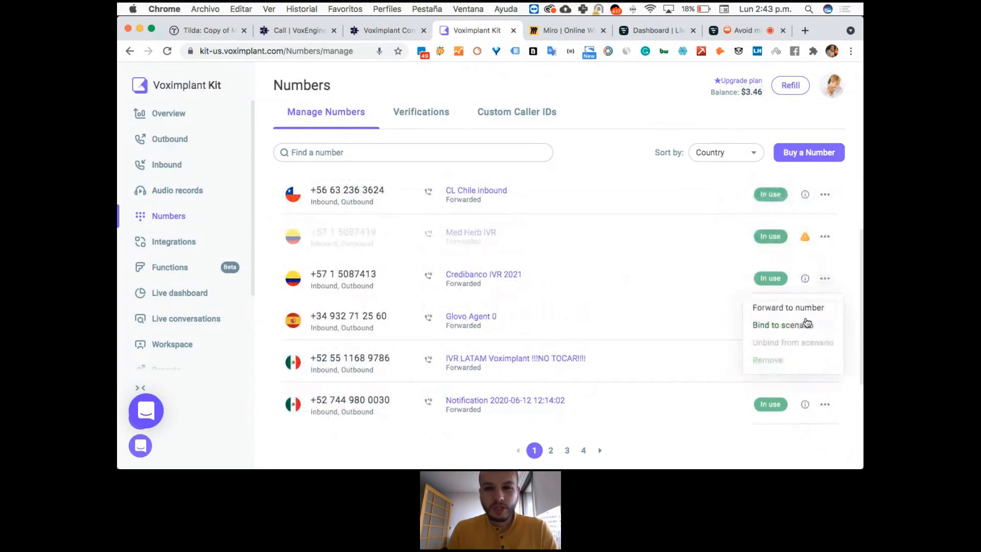
pyautogui.click(805, 323)
pyautogui.click(620, 259)
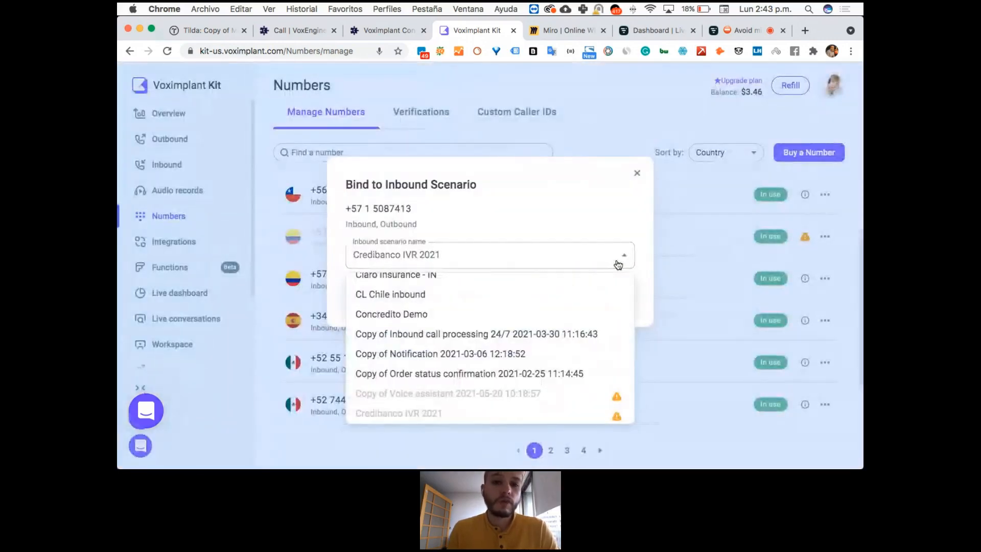
pyautogui.scroll(2, 553, 300)
pyautogui.scroll(3, 553, 300)
pyautogui.write('web')
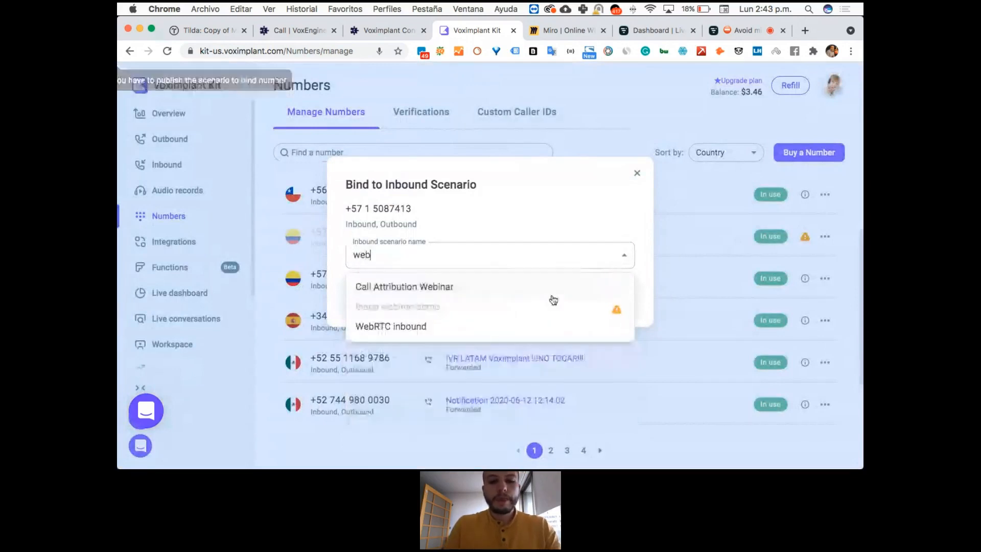
pyautogui.click(443, 288)
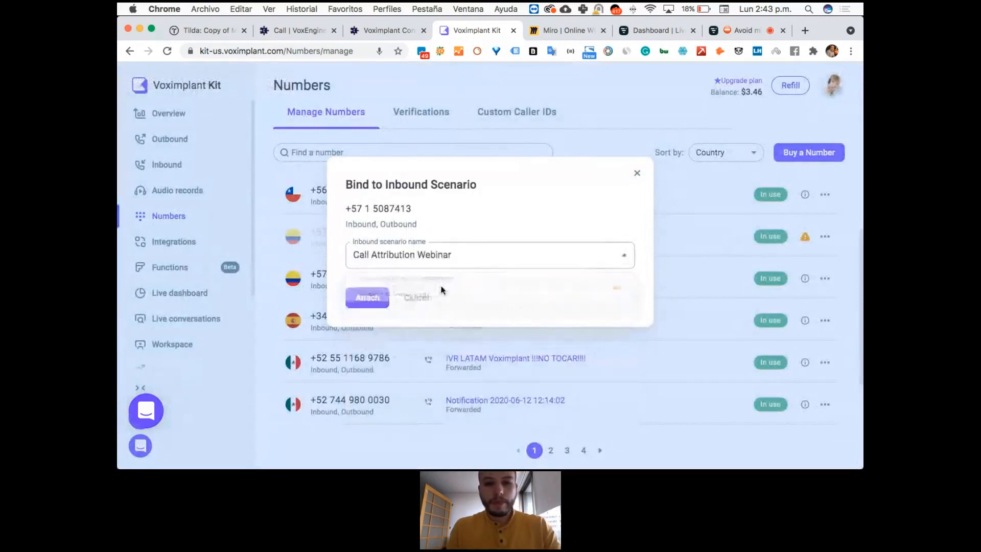
pyautogui.click(364, 298)
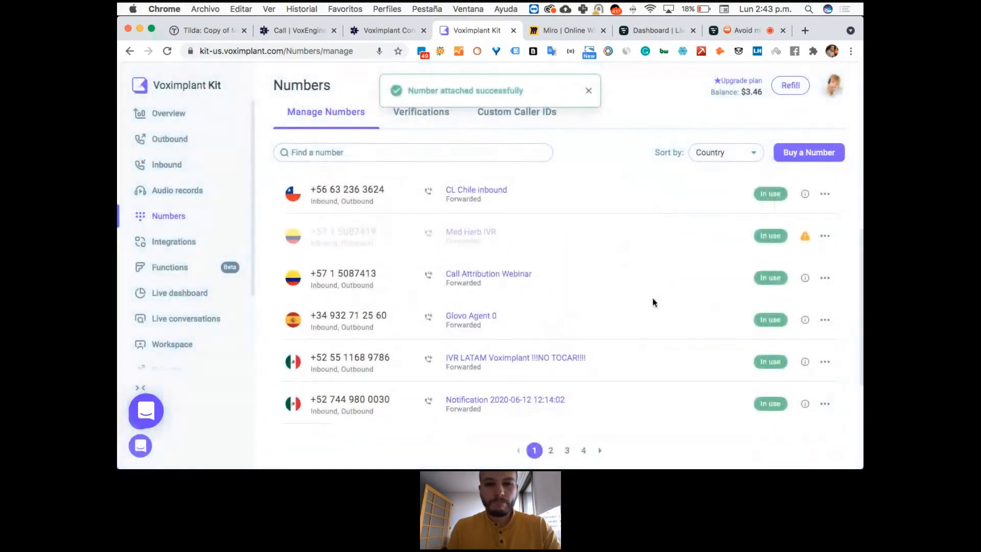
# Open the published Call Attribution Webinar scenario from the list of inbound scenarios.
pyautogui.scroll(-2, 652, 302)
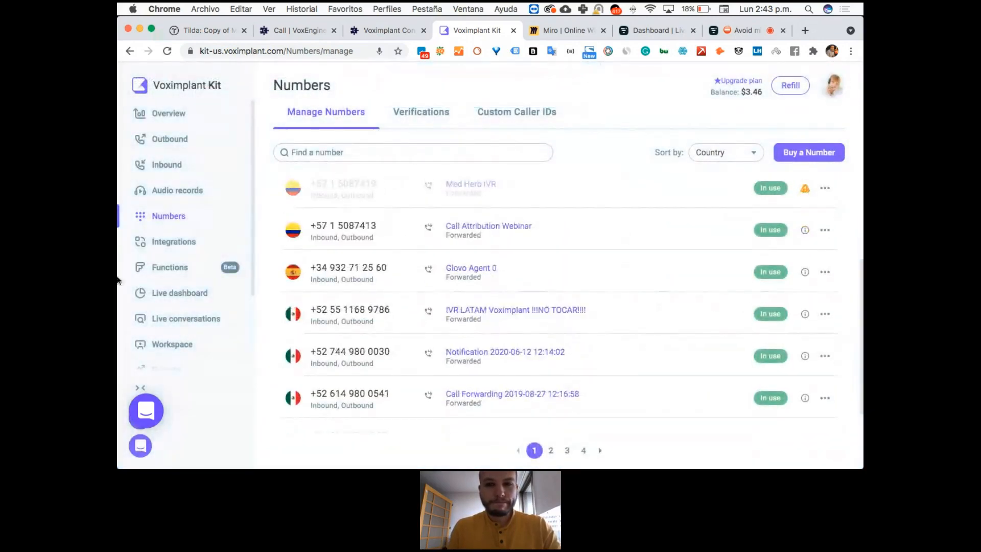
pyautogui.scroll(1, 595, 279)
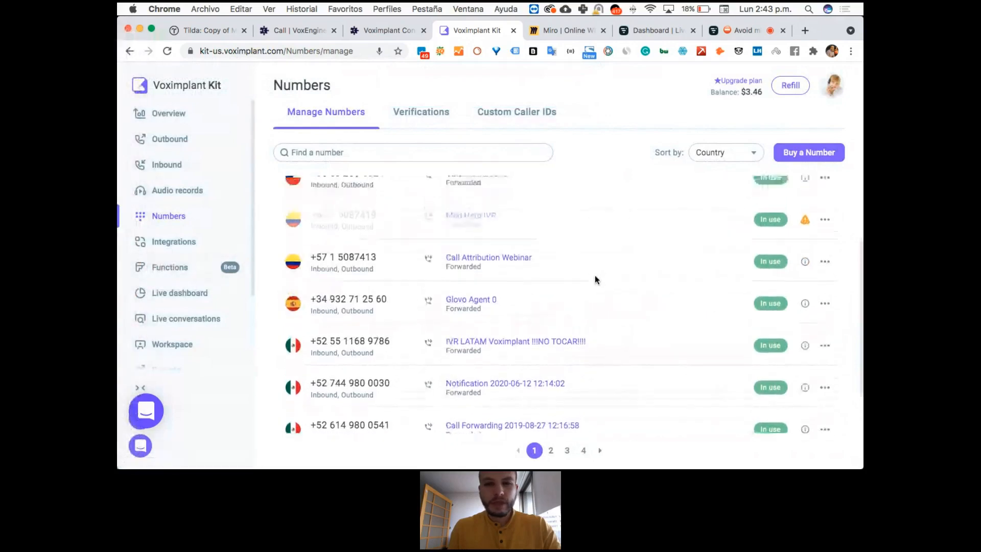
pyautogui.scroll(2, 594, 275)
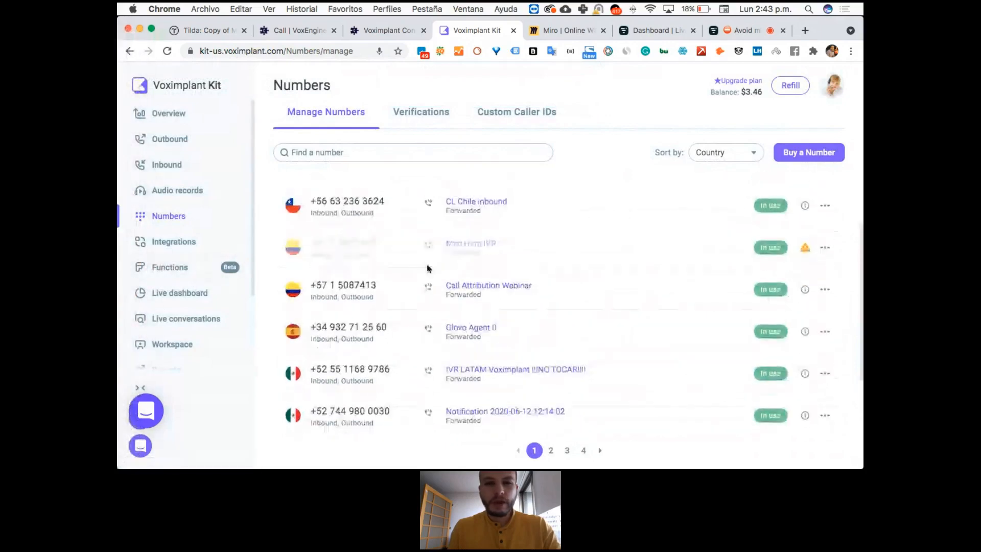
pyautogui.click(177, 167)
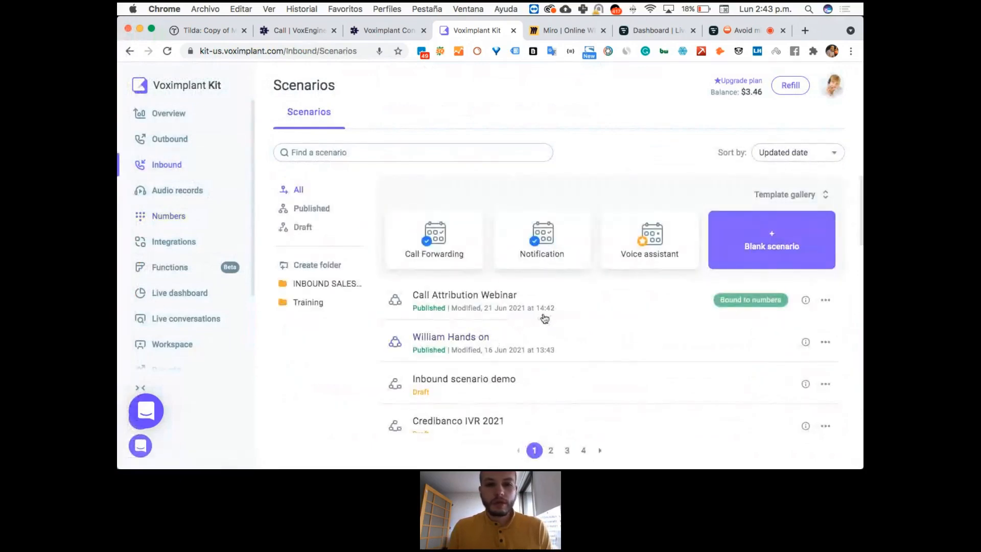
pyautogui.click(550, 309)
pyautogui.click(358, 308)
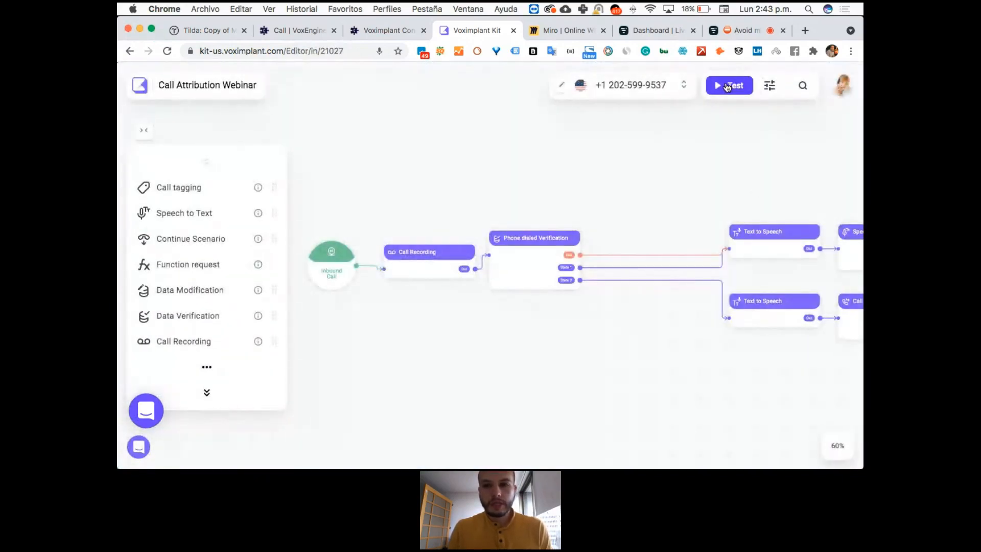
# Run an inbound test of the scenario with country code +57 and the caller's phone number, and stop it after the call.
pyautogui.click(727, 87)
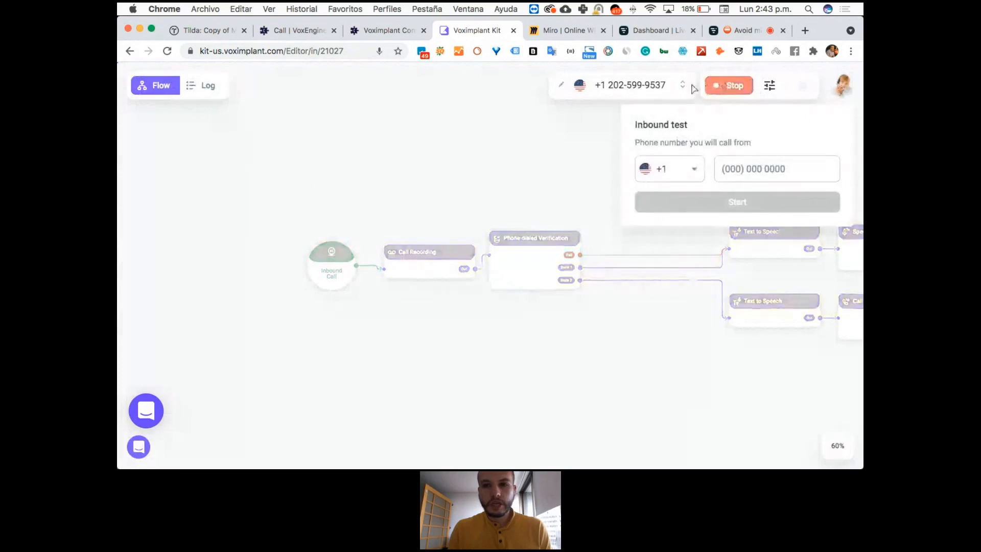
pyautogui.click(689, 164)
pyautogui.write('57')
pyautogui.click(687, 218)
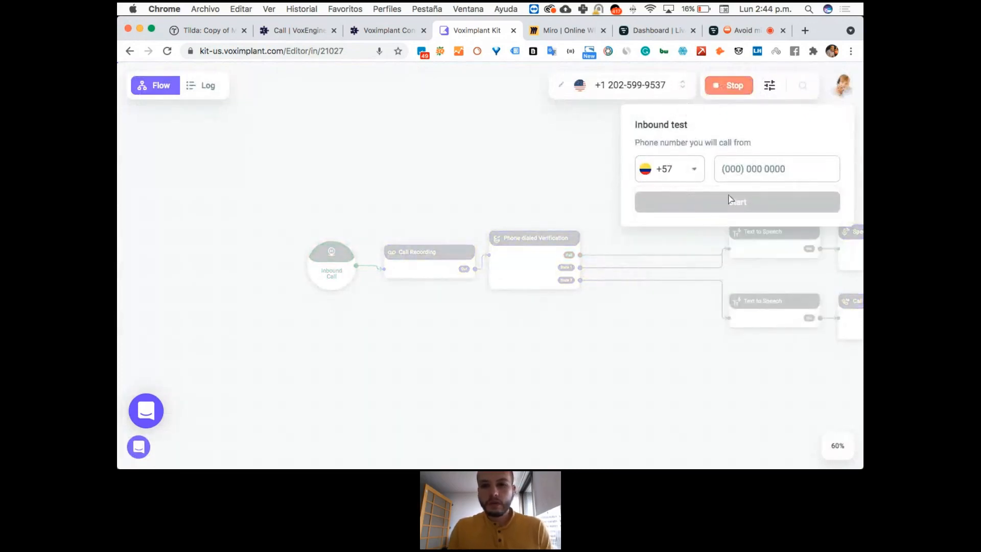
pyautogui.click(756, 171)
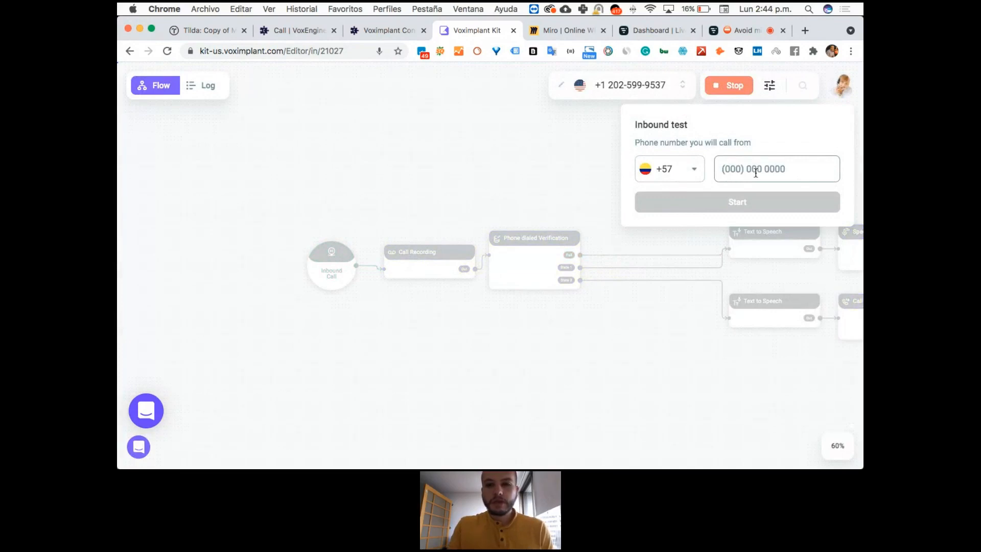
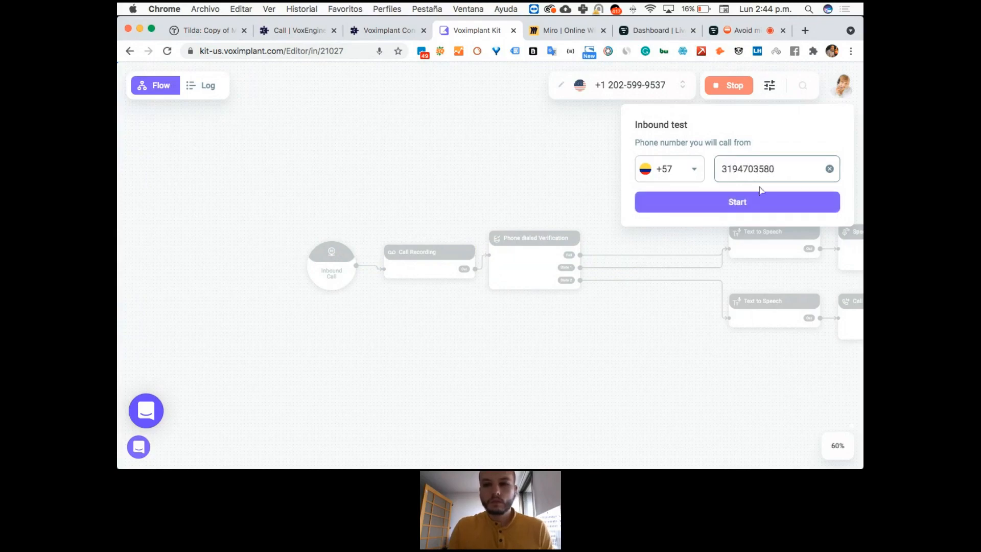
pyautogui.click(760, 202)
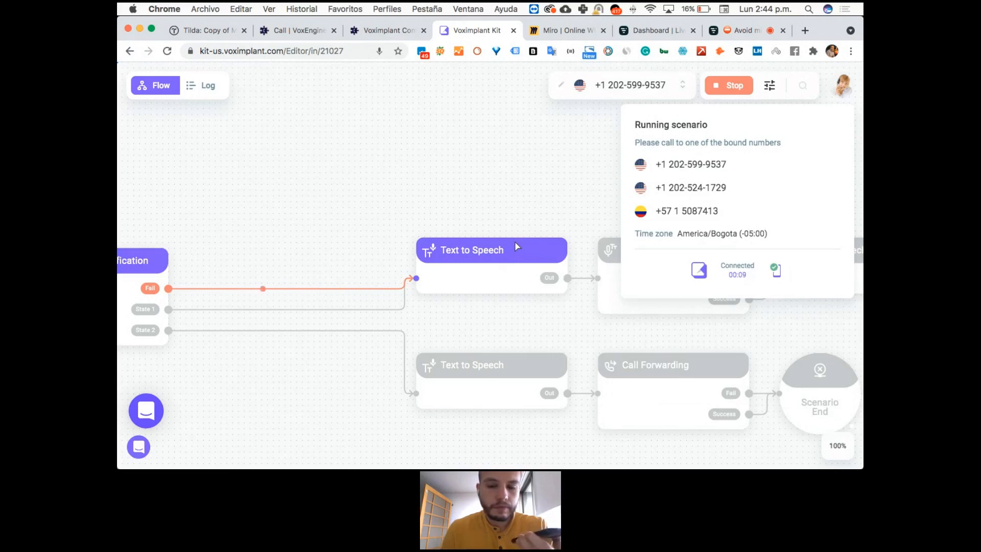
pyautogui.click(736, 86)
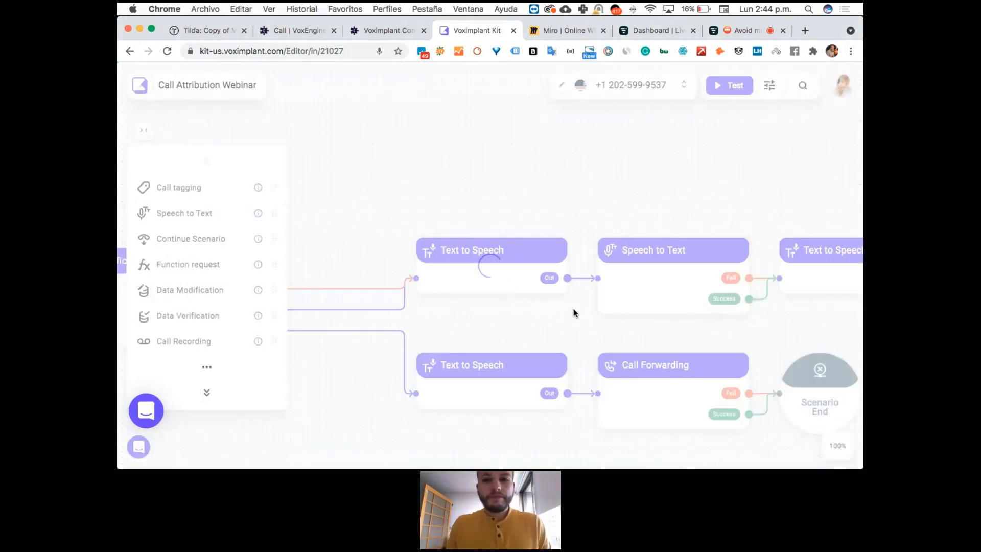
# Compare the phone numbers bound to the scenario with the State 1 value in Phone dialed Verification.
pyautogui.click(683, 86)
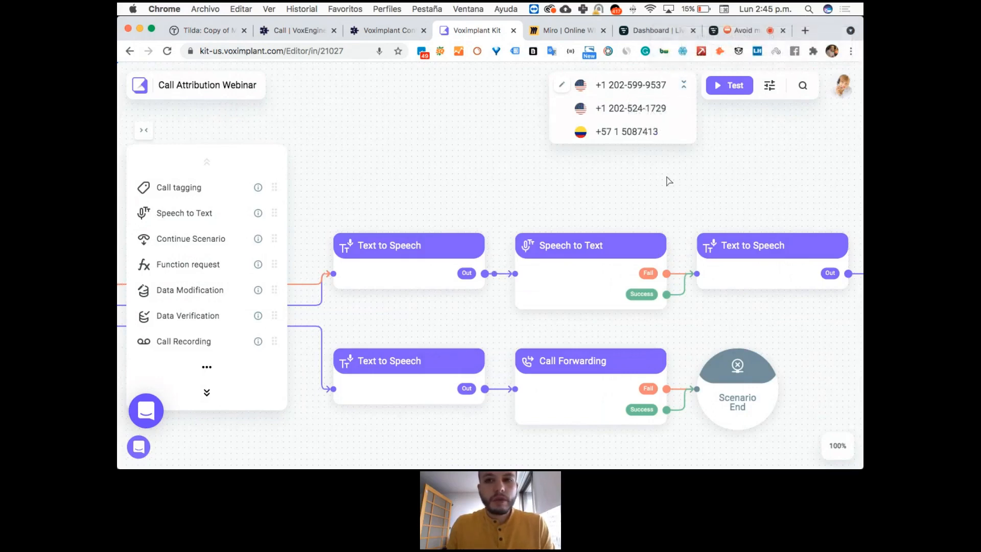
pyautogui.click(580, 216)
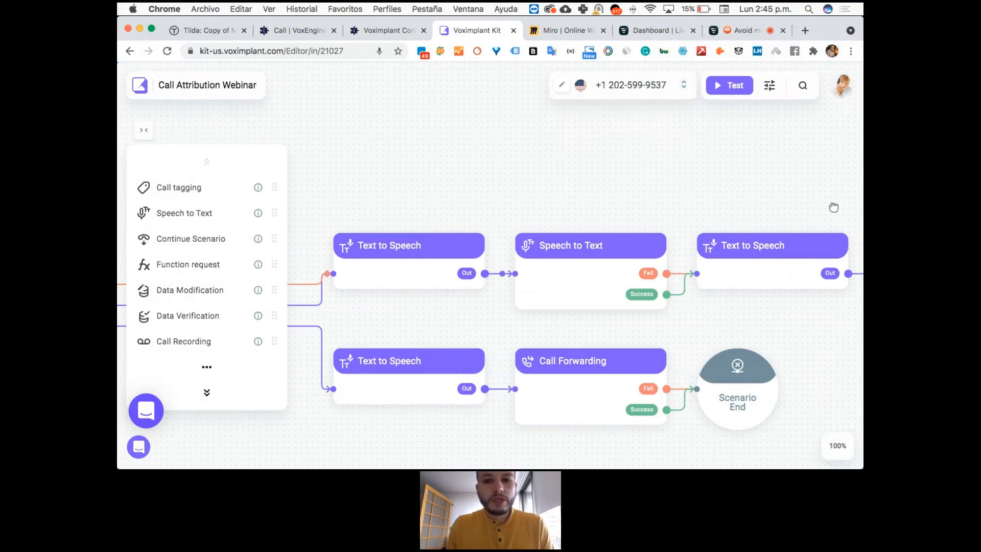
pyautogui.hscroll(-10, 834, 206)
pyautogui.click(322, 263)
pyautogui.click(205, 246)
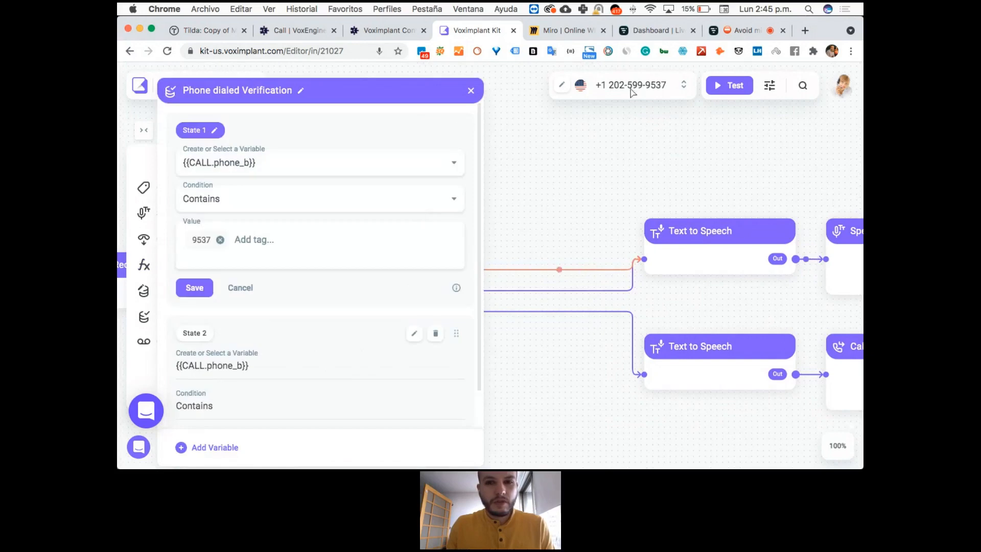
pyautogui.click(683, 84)
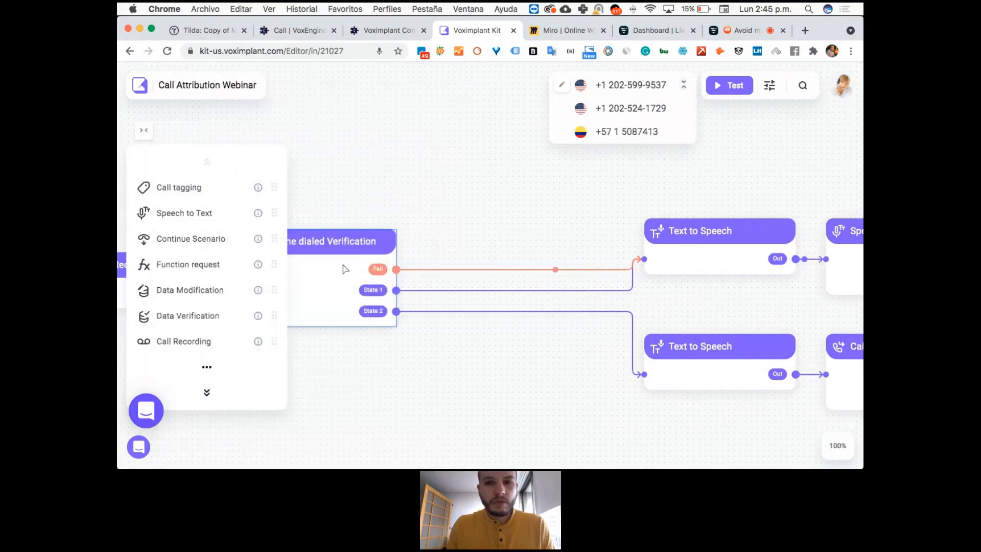
# Set the State 1 value in Phone dialed Verification to 7413 and publish the scenario despite the bound numbers.
pyautogui.click(331, 280)
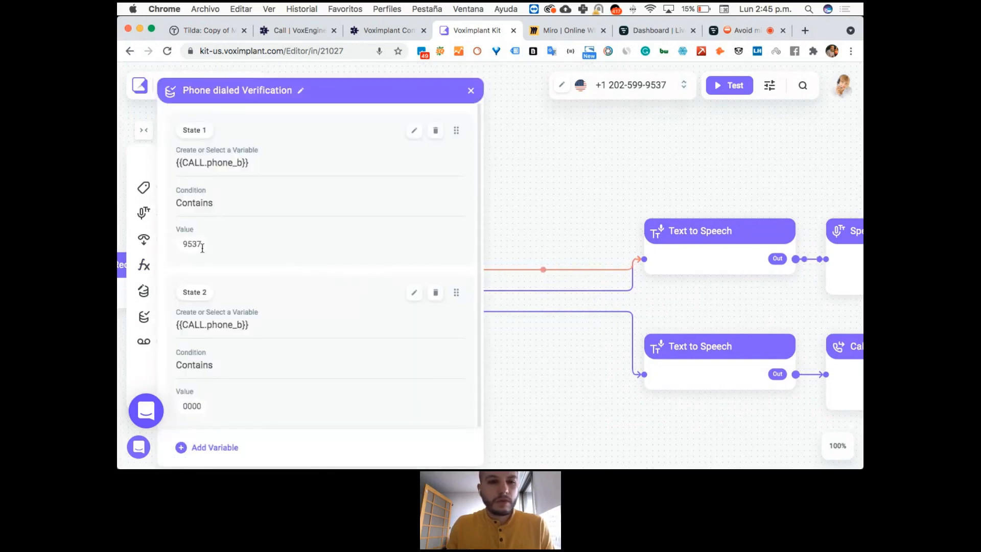
pyautogui.click(203, 248)
pyautogui.click(219, 241)
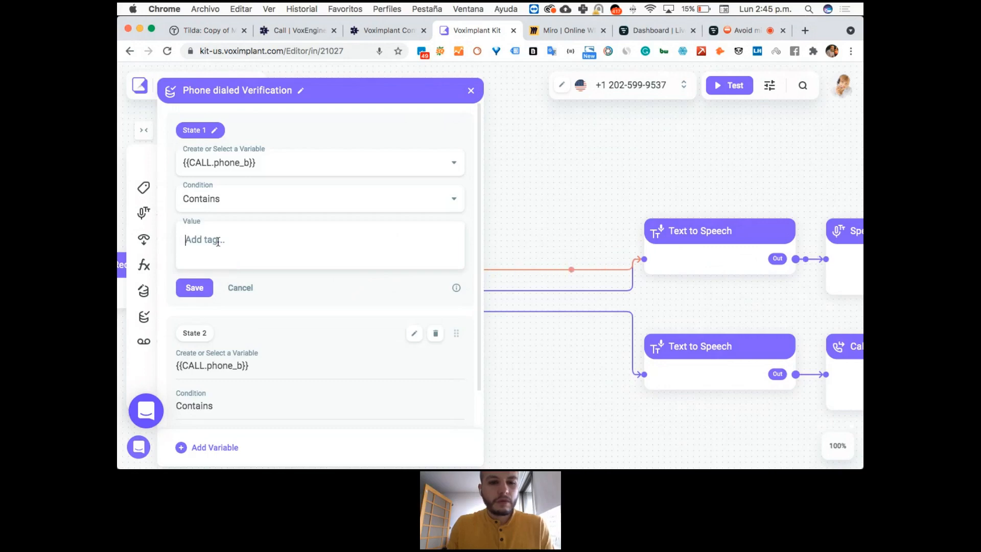
pyautogui.write('7413')
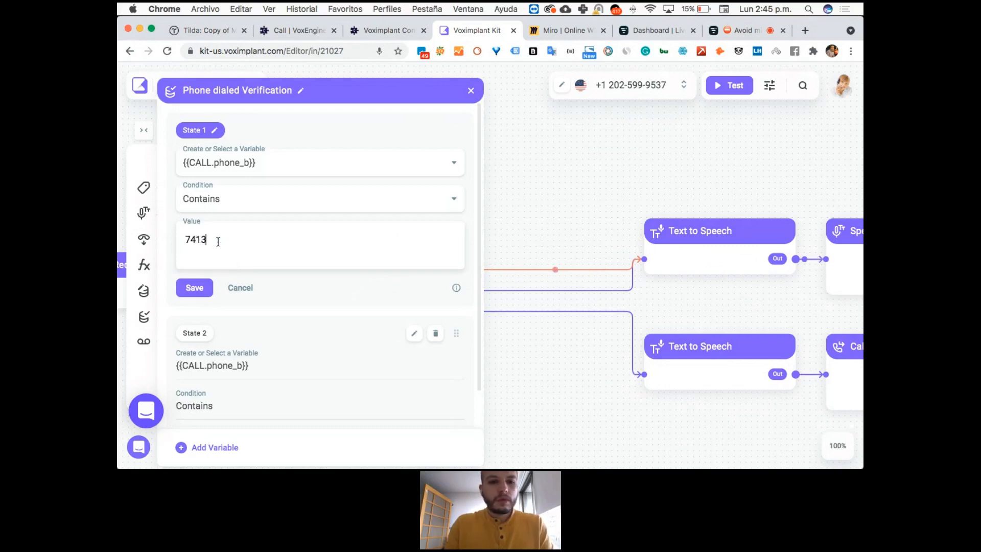
pyautogui.click(203, 291)
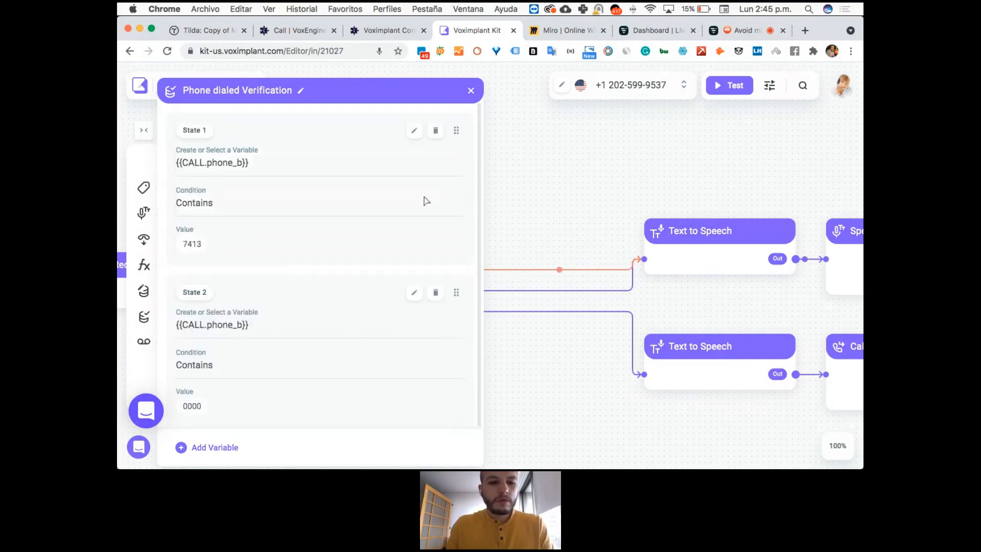
pyautogui.click(471, 91)
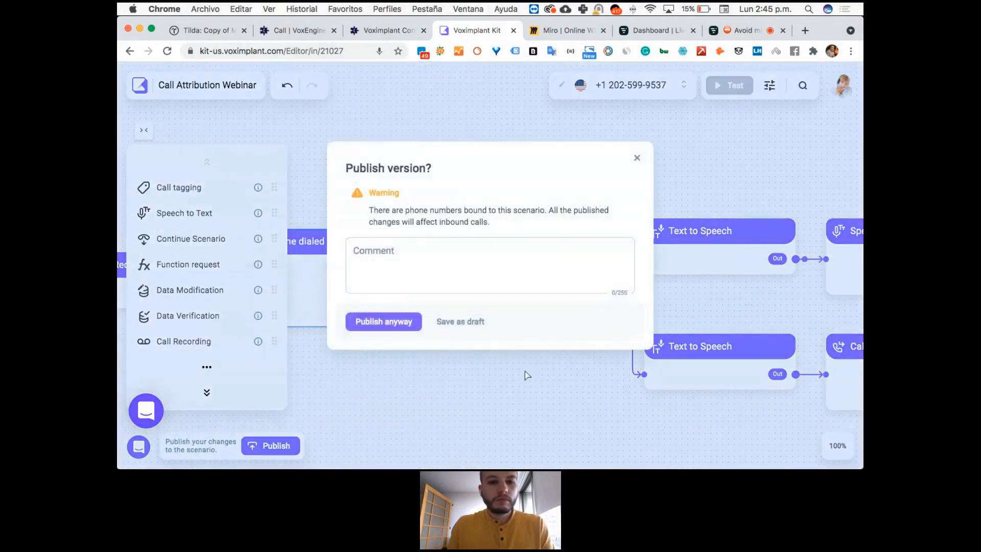
pyautogui.click(388, 314)
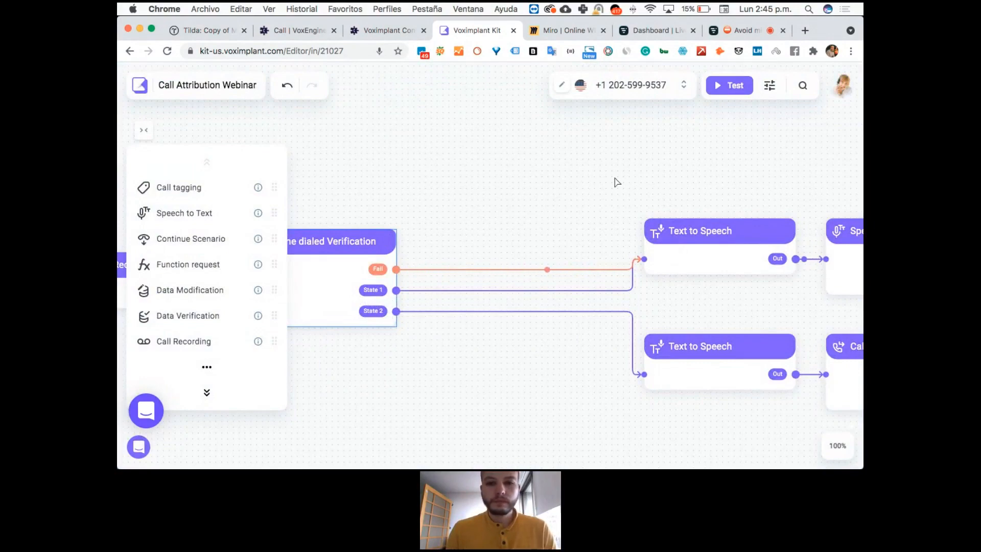
# Run the inbound test again from the same Colombian caller number, stop it, and return to Phone dialed Verification in the flow.
pyautogui.click(725, 86)
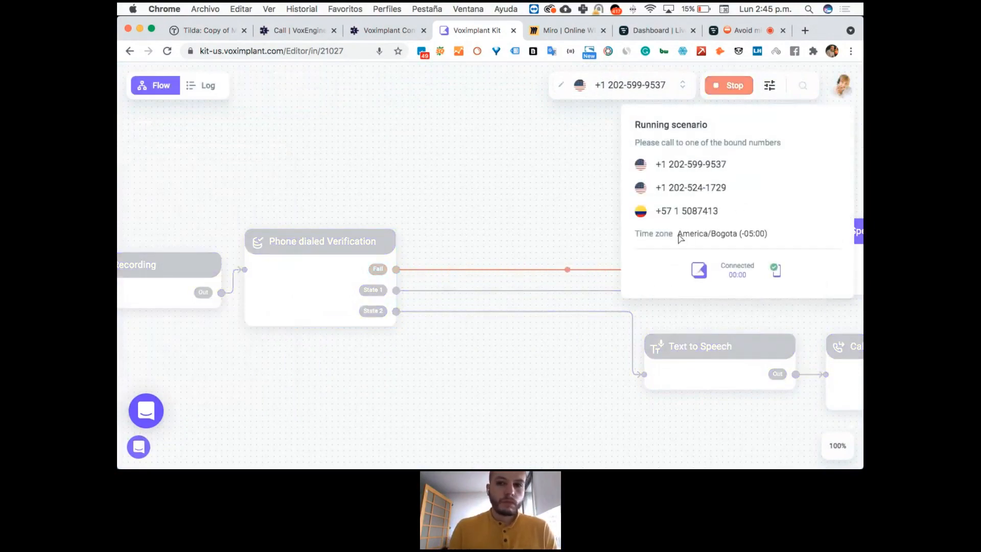
pyautogui.click(736, 86)
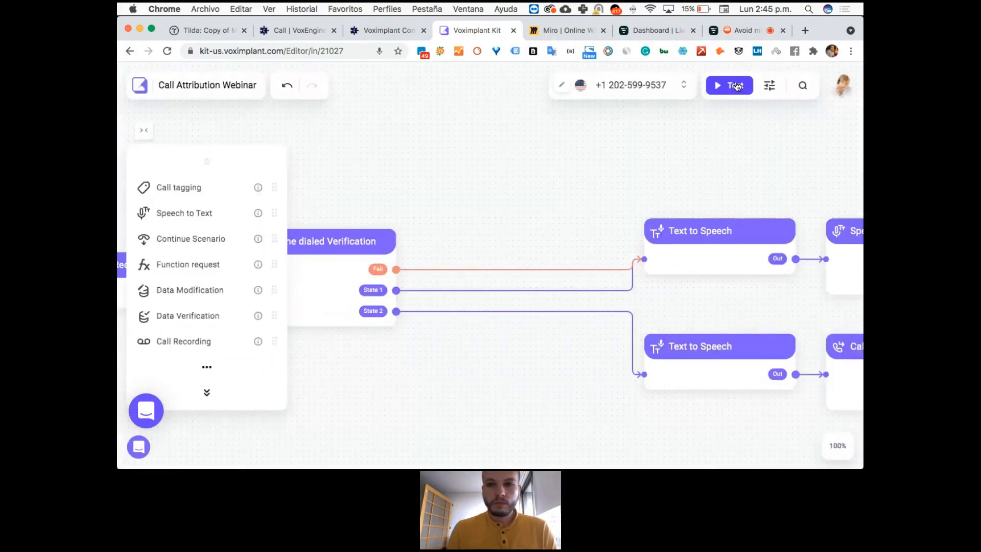
pyautogui.click(736, 86)
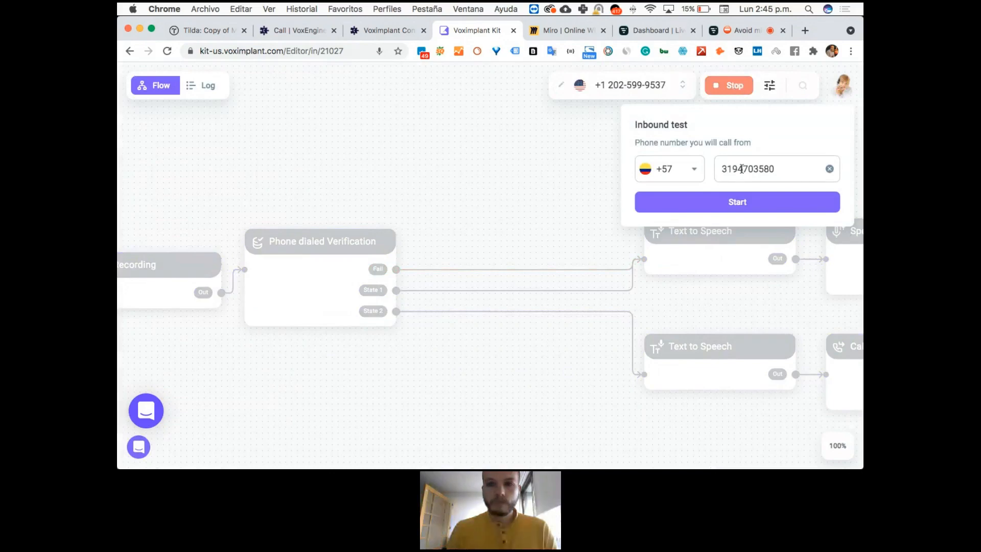
pyautogui.click(733, 204)
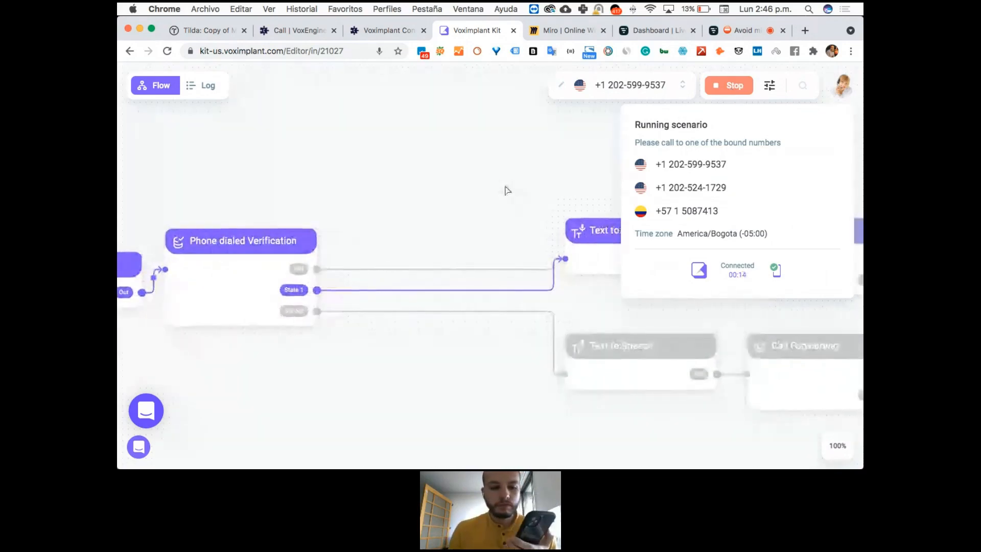
pyautogui.click(727, 90)
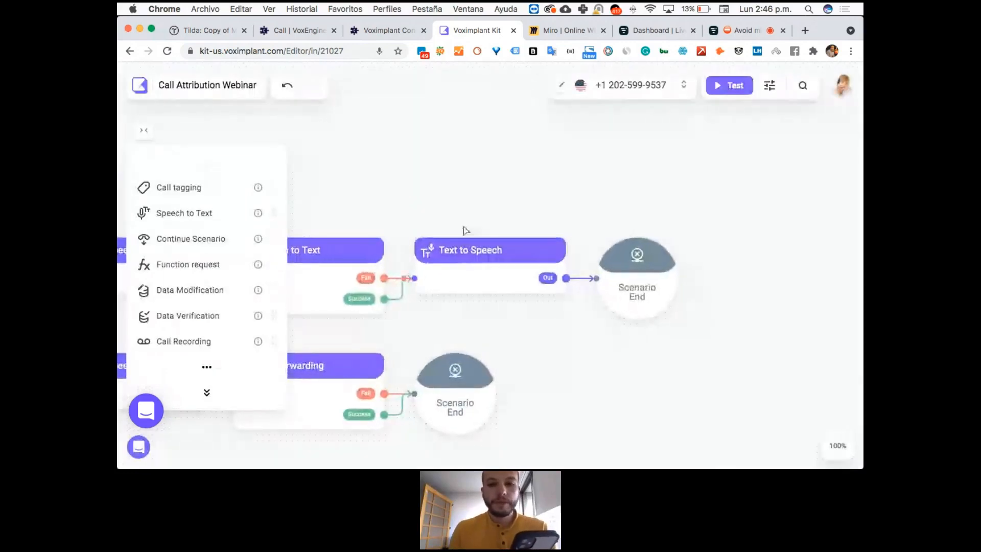
pyautogui.moveTo(428, 204); pyautogui.dragTo(696, 192)
pyautogui.moveTo(541, 182); pyautogui.dragTo(683, 163)
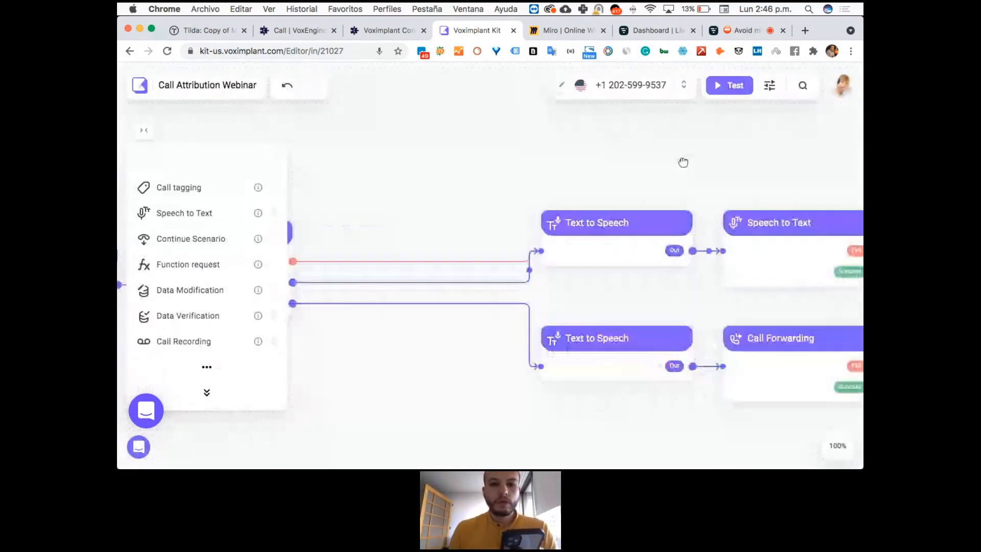
pyautogui.moveTo(299, 146); pyautogui.dragTo(583, 133)
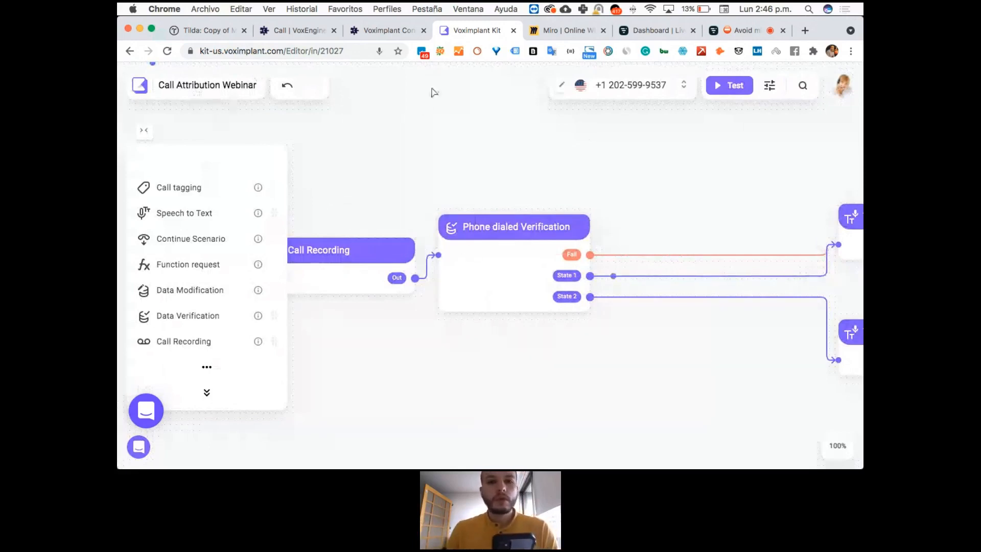
# Reload the scenario editor and shift the Phone dialed Verification, Call Recording and Inbound Call blocks closer to the Text to Speech blocks.
pyautogui.click(168, 52)
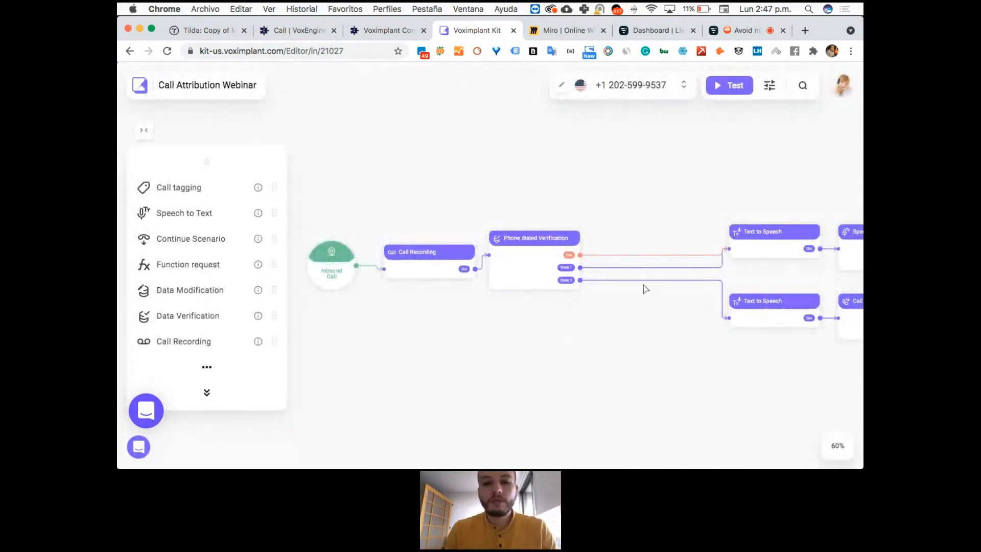
pyautogui.moveTo(535, 268); pyautogui.dragTo(593, 283)
pyautogui.moveTo(422, 259); pyautogui.dragTo(463, 252)
pyautogui.moveTo(313, 263); pyautogui.dragTo(341, 261)
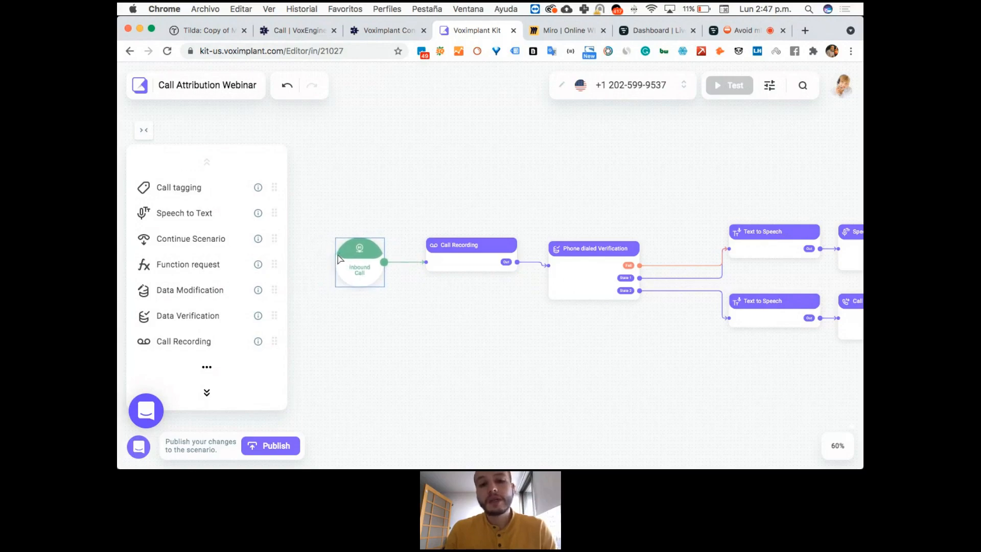
pyautogui.click(480, 206)
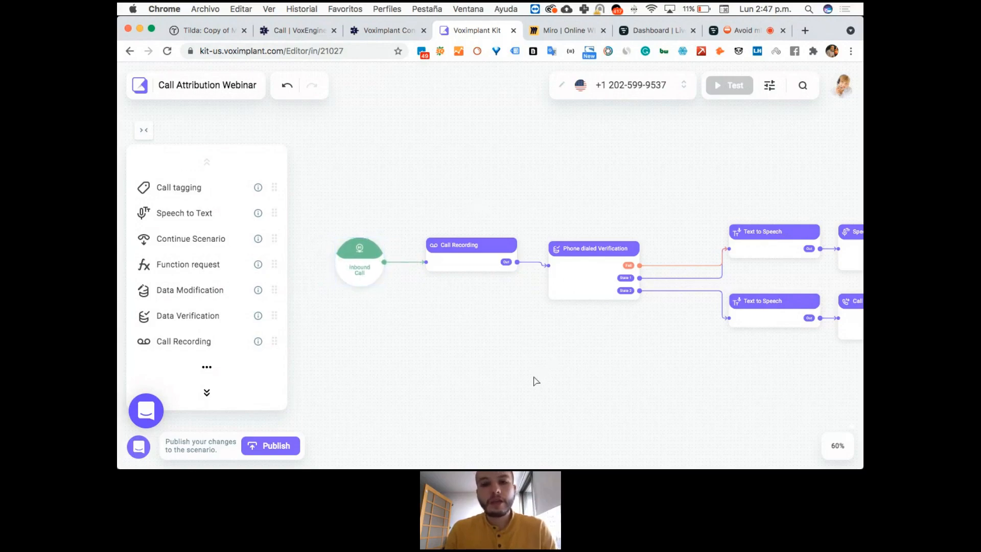
# Add an HTTP-request block above the flow near Phone dialed Verification and bring up its list of request templates.
pyautogui.scroll(-10, 536, 381)
pyautogui.scroll(5, 529, 318)
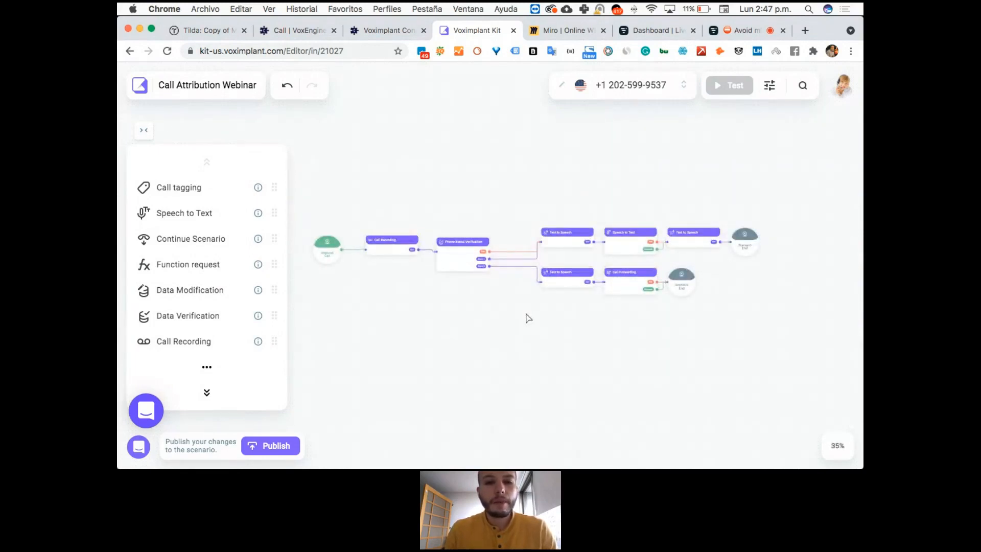
pyautogui.click(207, 367)
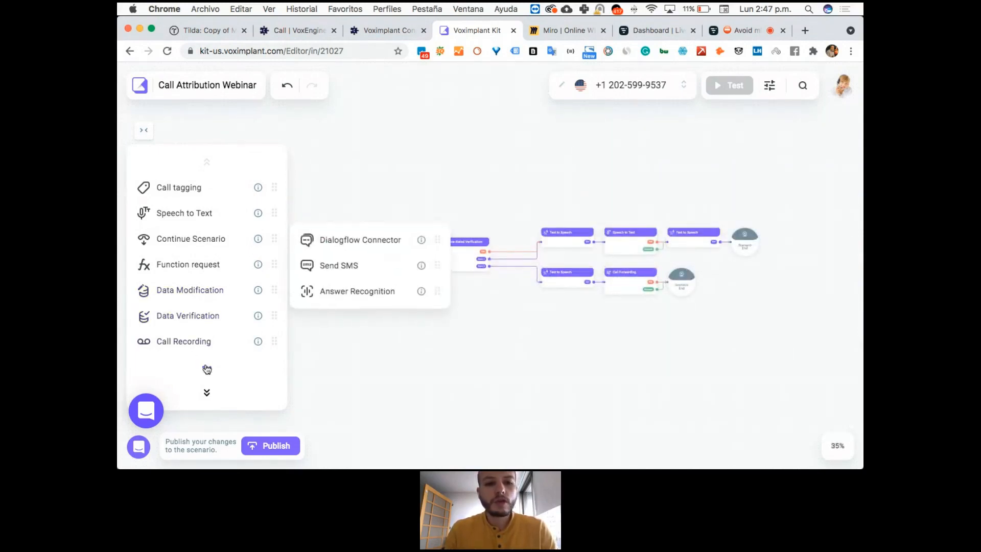
pyautogui.click(206, 394)
pyautogui.click(207, 394)
pyautogui.click(207, 394)
pyautogui.moveTo(190, 240); pyautogui.dragTo(492, 212)
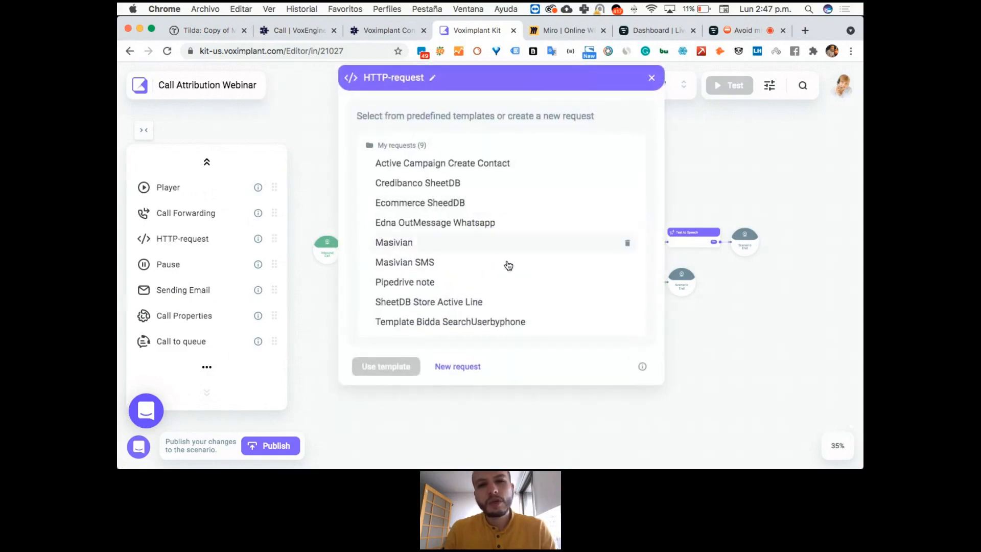
# Load the Pipedrive note template into the HTTP-request block, review its headers and request body, and close the block's settings.
pyautogui.click(467, 281)
pyautogui.click(394, 372)
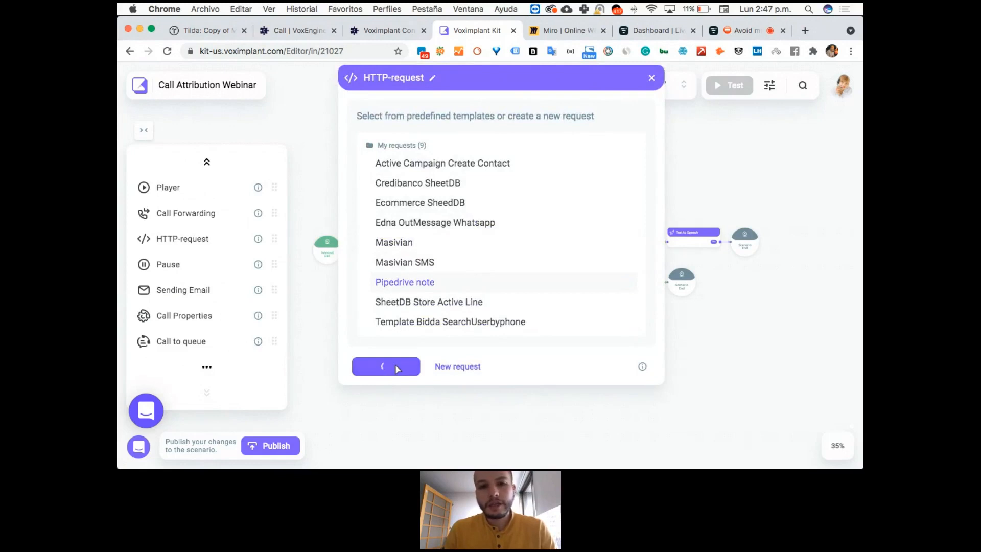
pyautogui.scroll(-5, 601, 270)
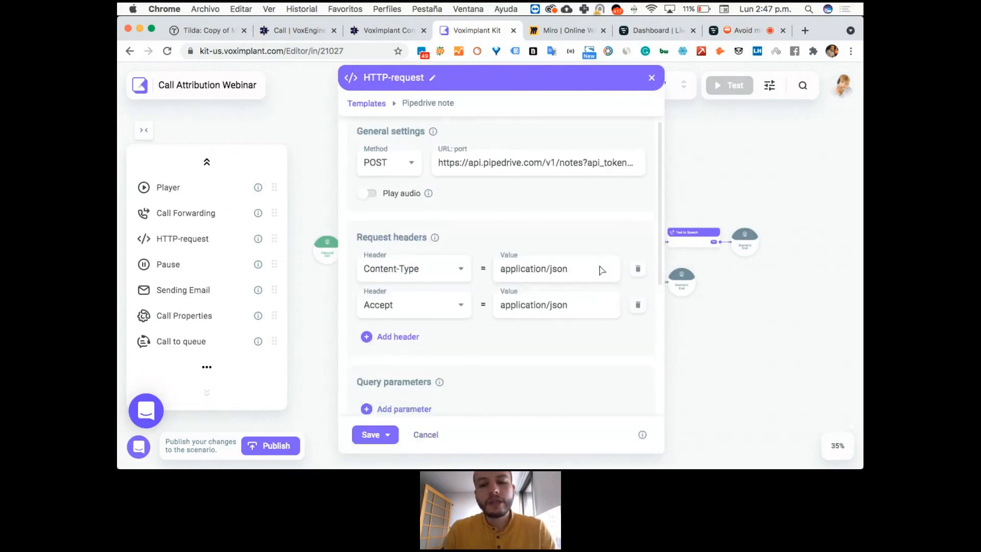
pyautogui.scroll(-2, 601, 271)
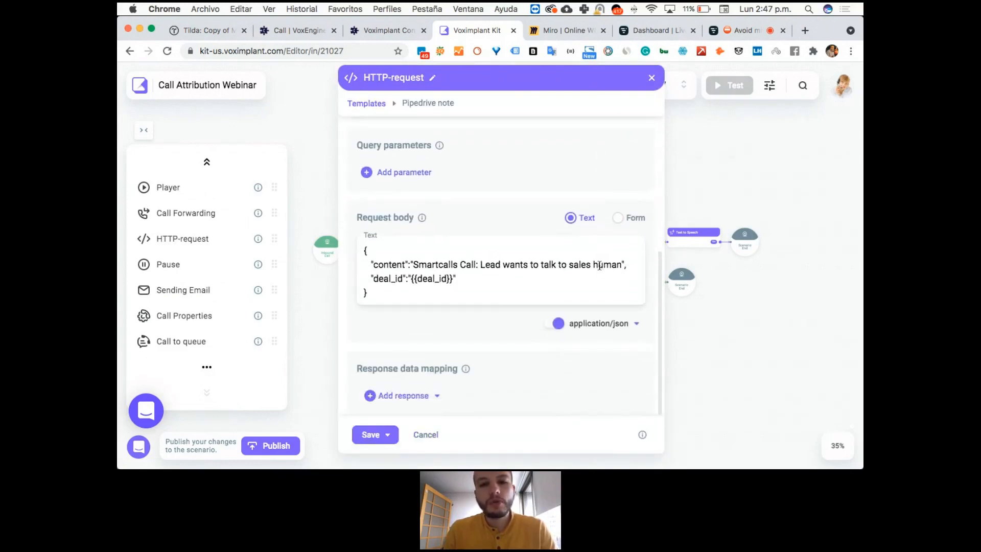
pyautogui.click(651, 78)
# Add a Call to queue block below the flow, pick Queue-Ventas as its queue, review the waiting and callback settings, and close them.
pyautogui.moveTo(351, 337); pyautogui.dragTo(526, 352)
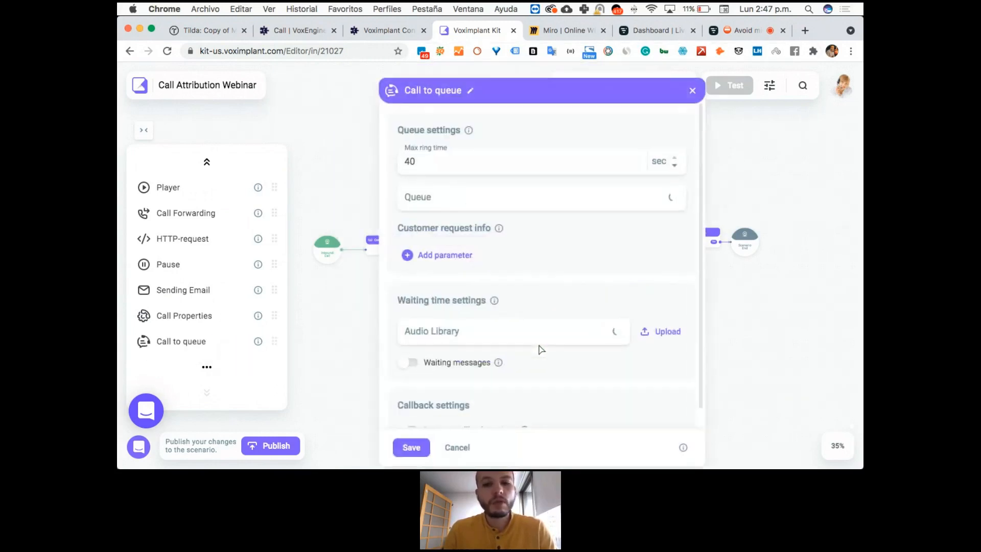
pyautogui.click(654, 202)
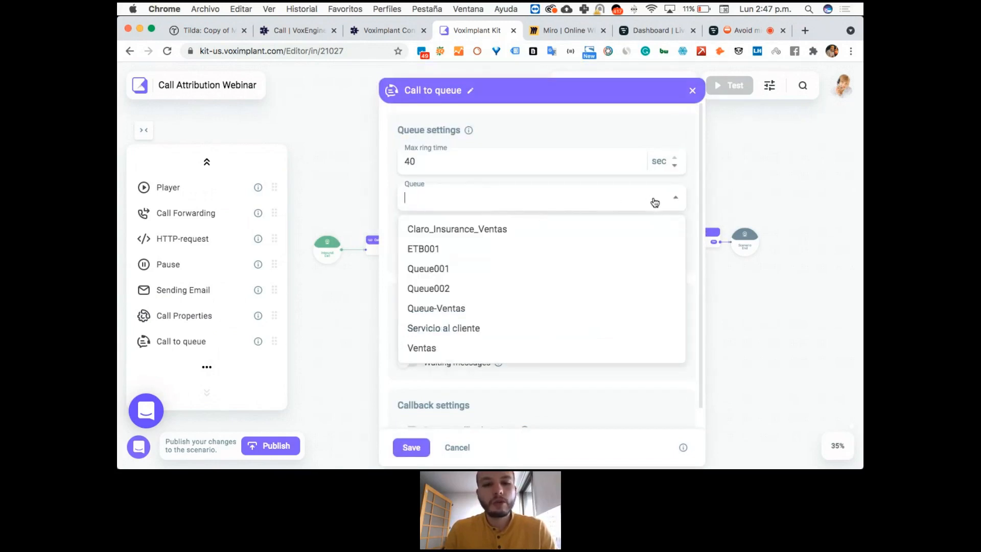
pyautogui.click(520, 309)
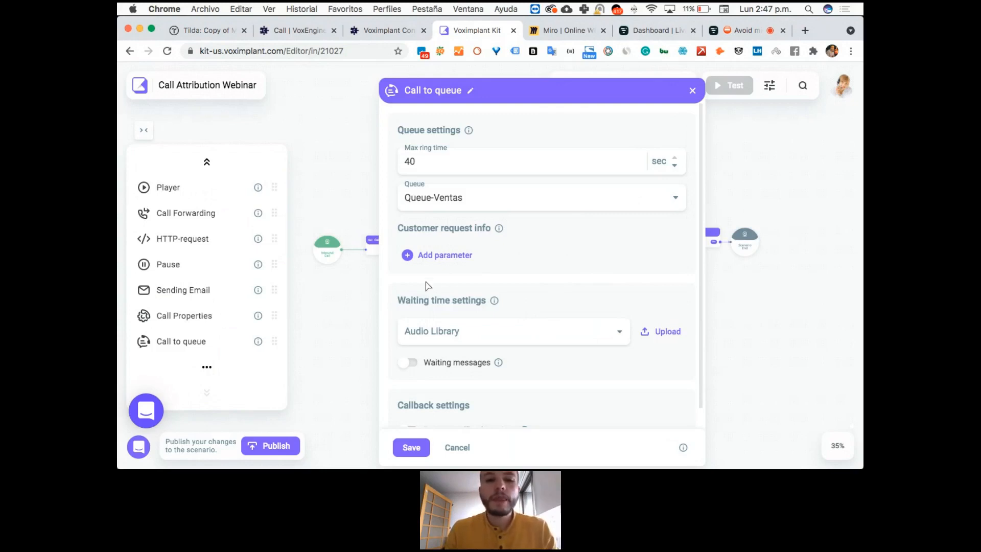
pyautogui.scroll(-1, 511, 306)
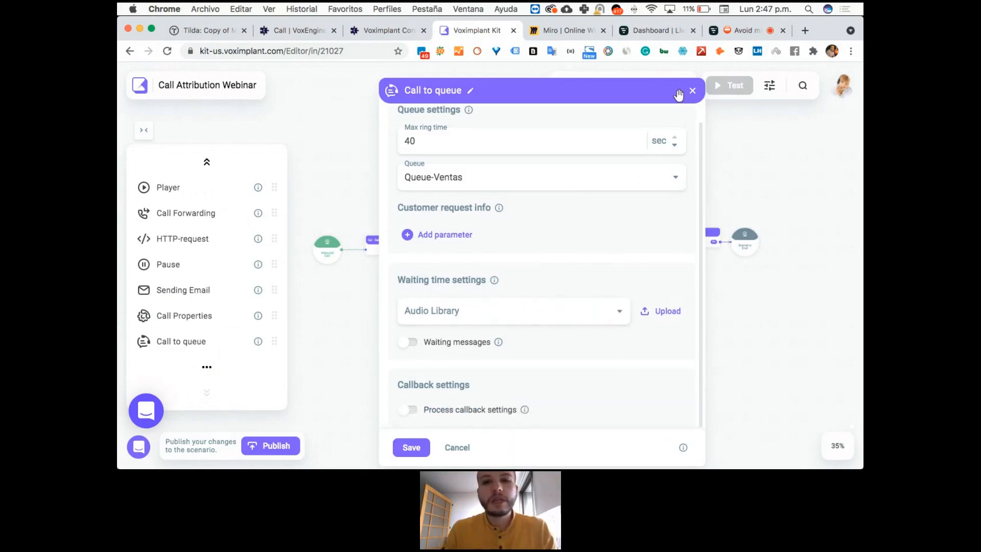
pyautogui.click(692, 91)
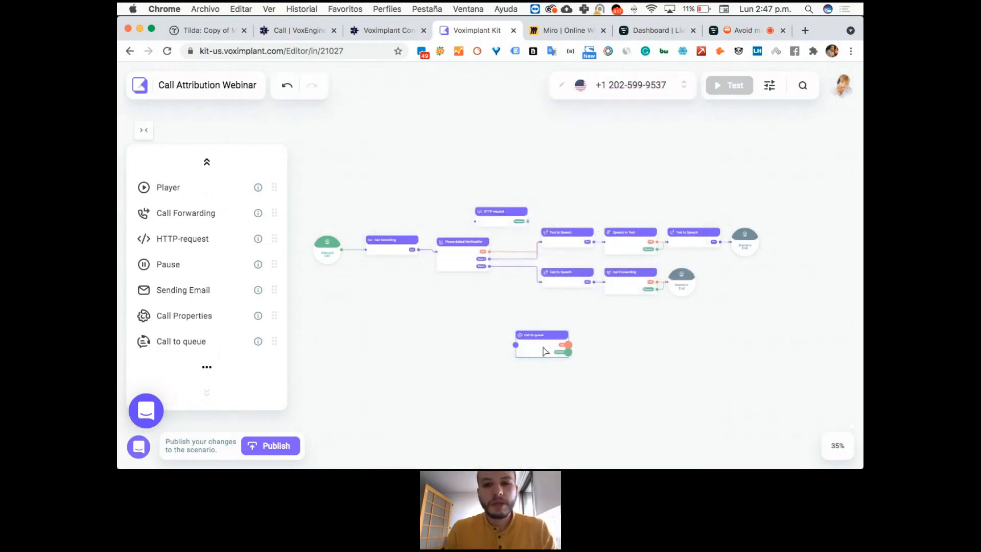
# Delete the unconnected Call to queue and HTTP-request blocks from the scenario.
pyautogui.press('BackSpace')
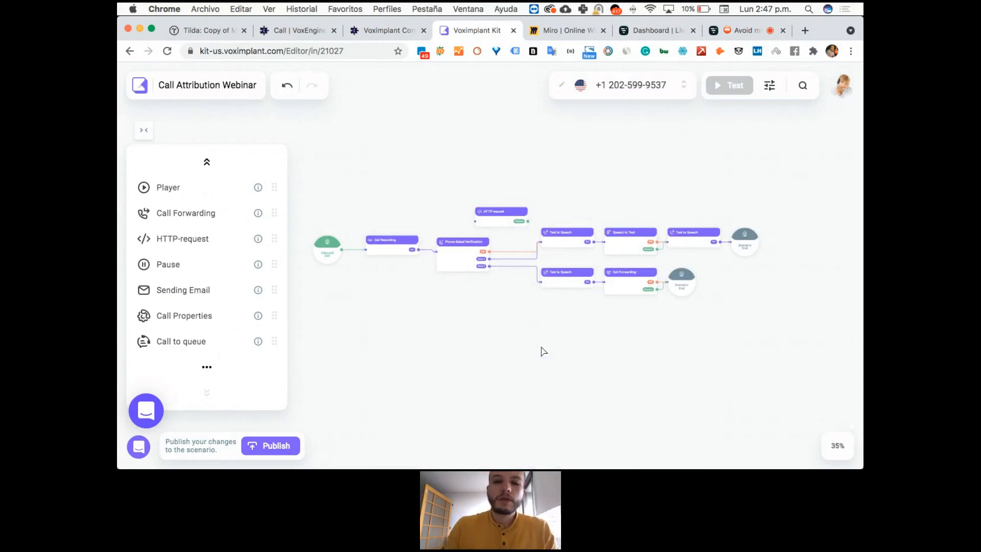
pyautogui.click(494, 222)
pyautogui.press('BackSpace')
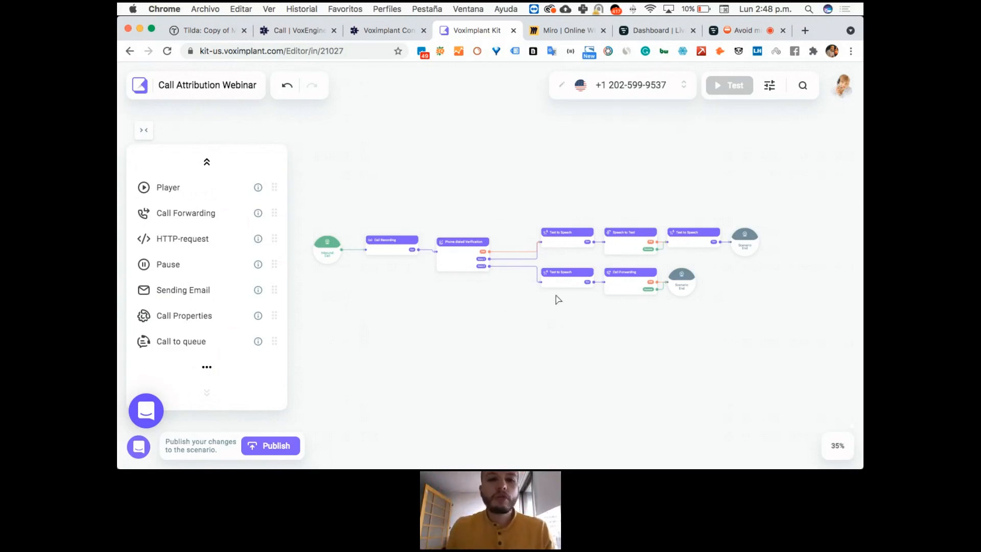
# Publish the scenario despite the bound numbers and return to the inbound scenarios list.
pyautogui.click(270, 447)
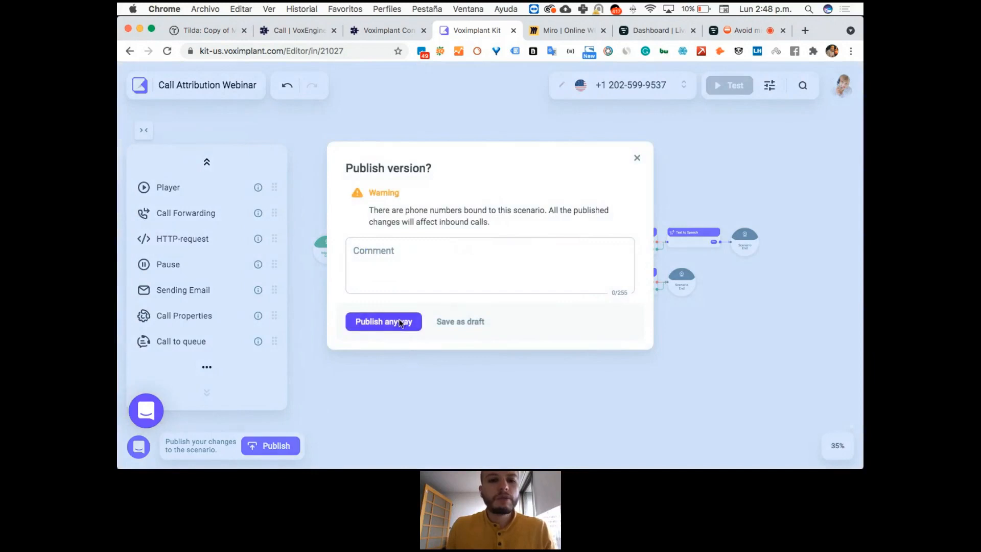
pyautogui.click(401, 321)
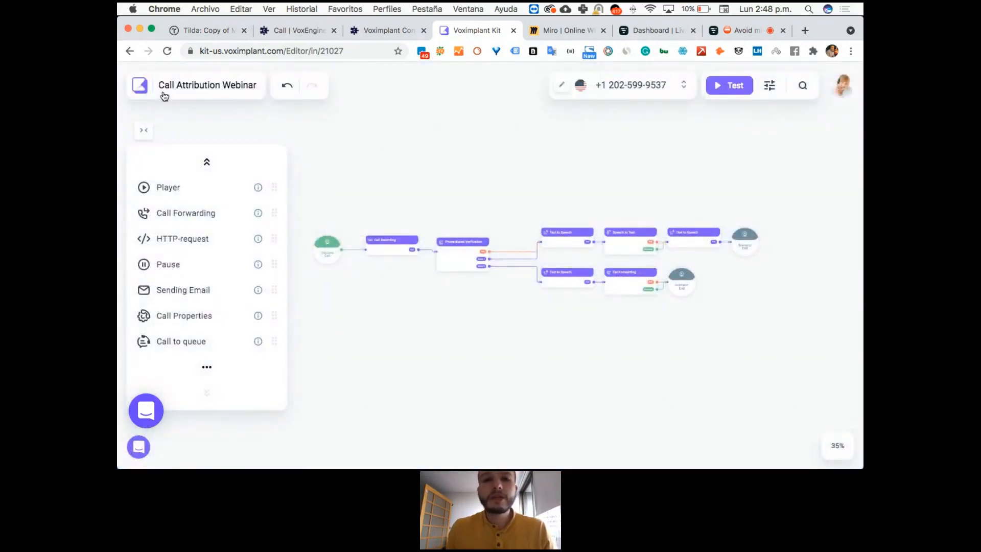
pyautogui.click(144, 95)
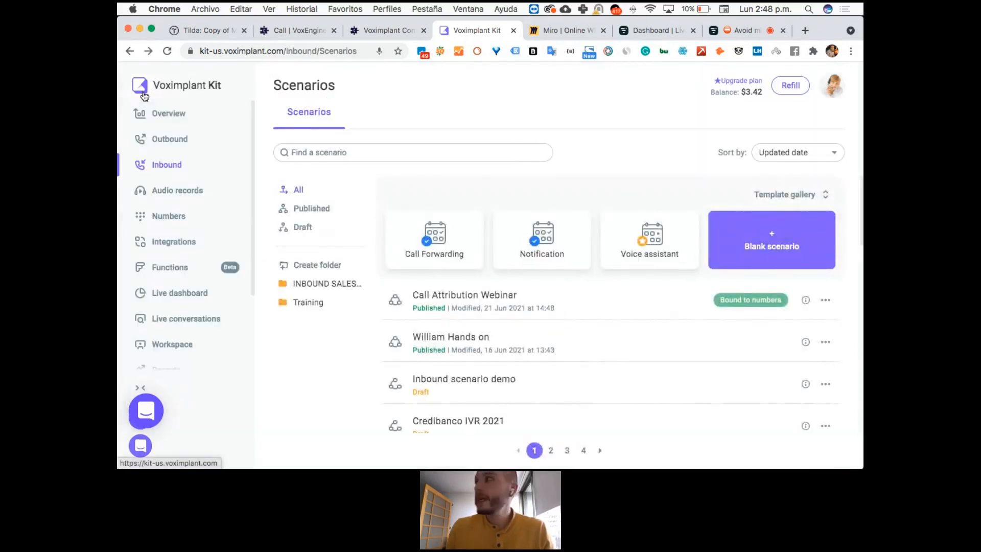
pyautogui.click(296, 30)
pyautogui.scroll(5, 475, 212)
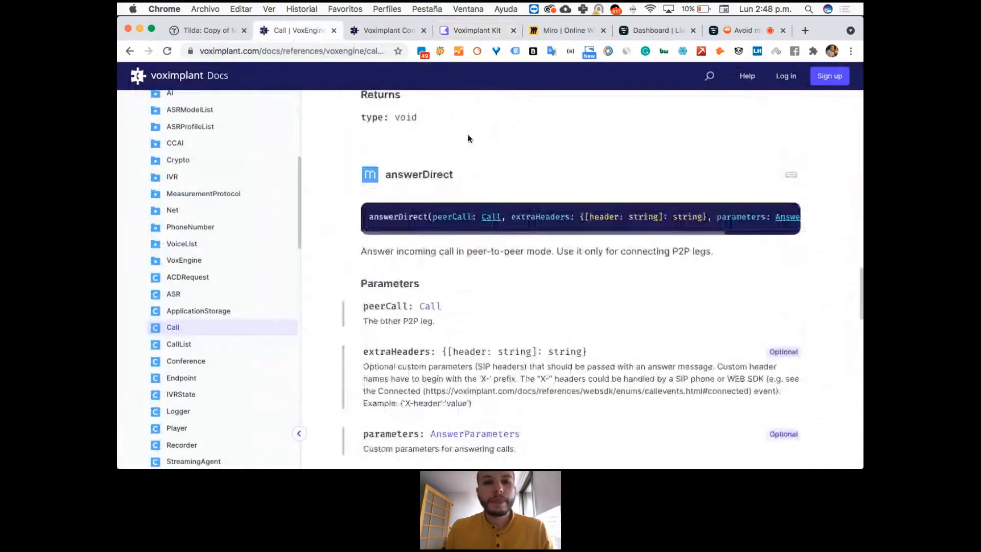
# Switch to the live Livestorm event, turn off the camera, and bring up the sharing options containing Disable screensharing.
pyautogui.click(741, 30)
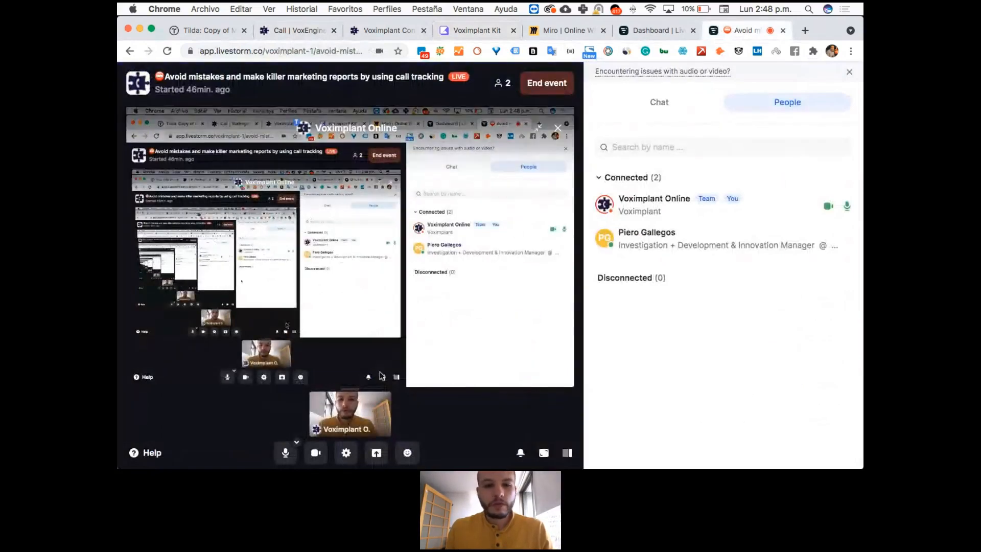
pyautogui.click(316, 454)
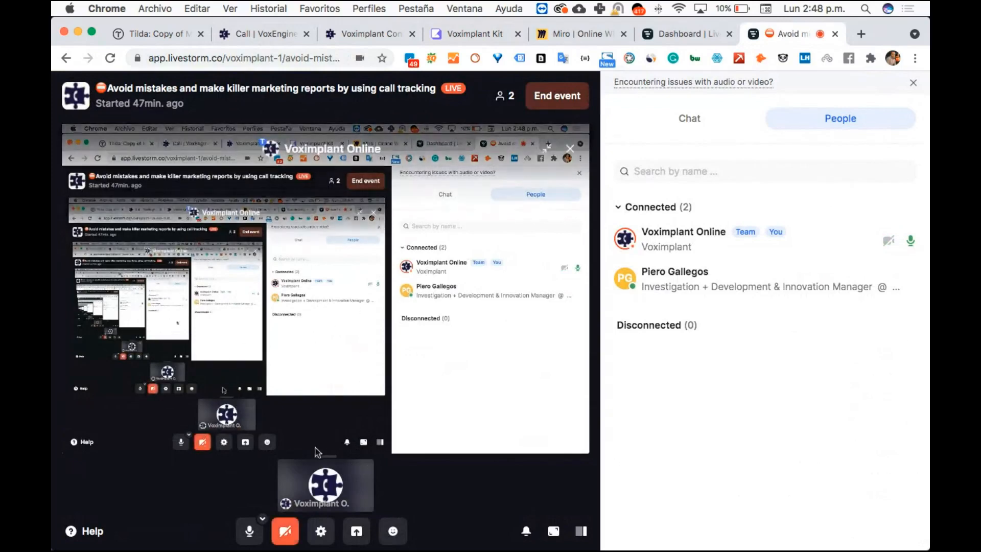
pyautogui.click(357, 531)
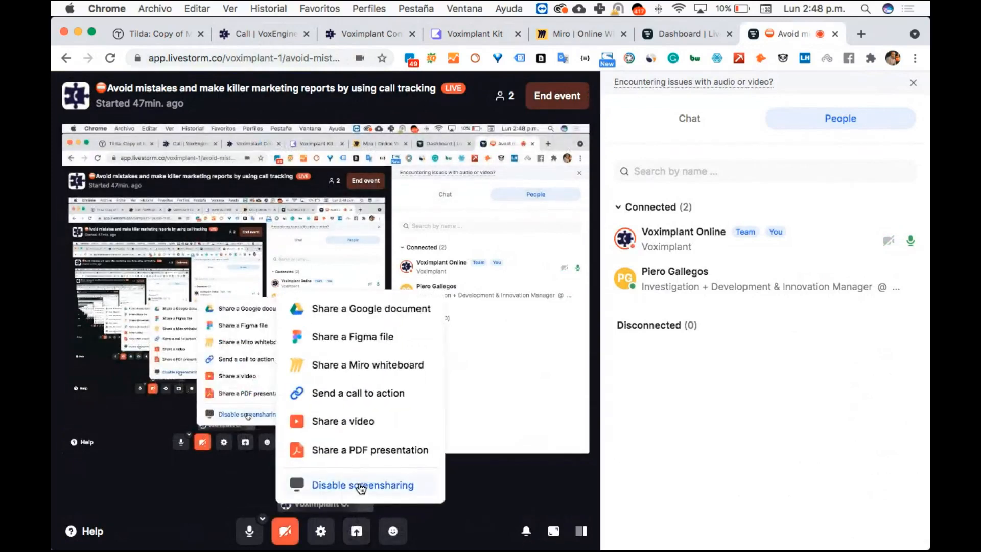